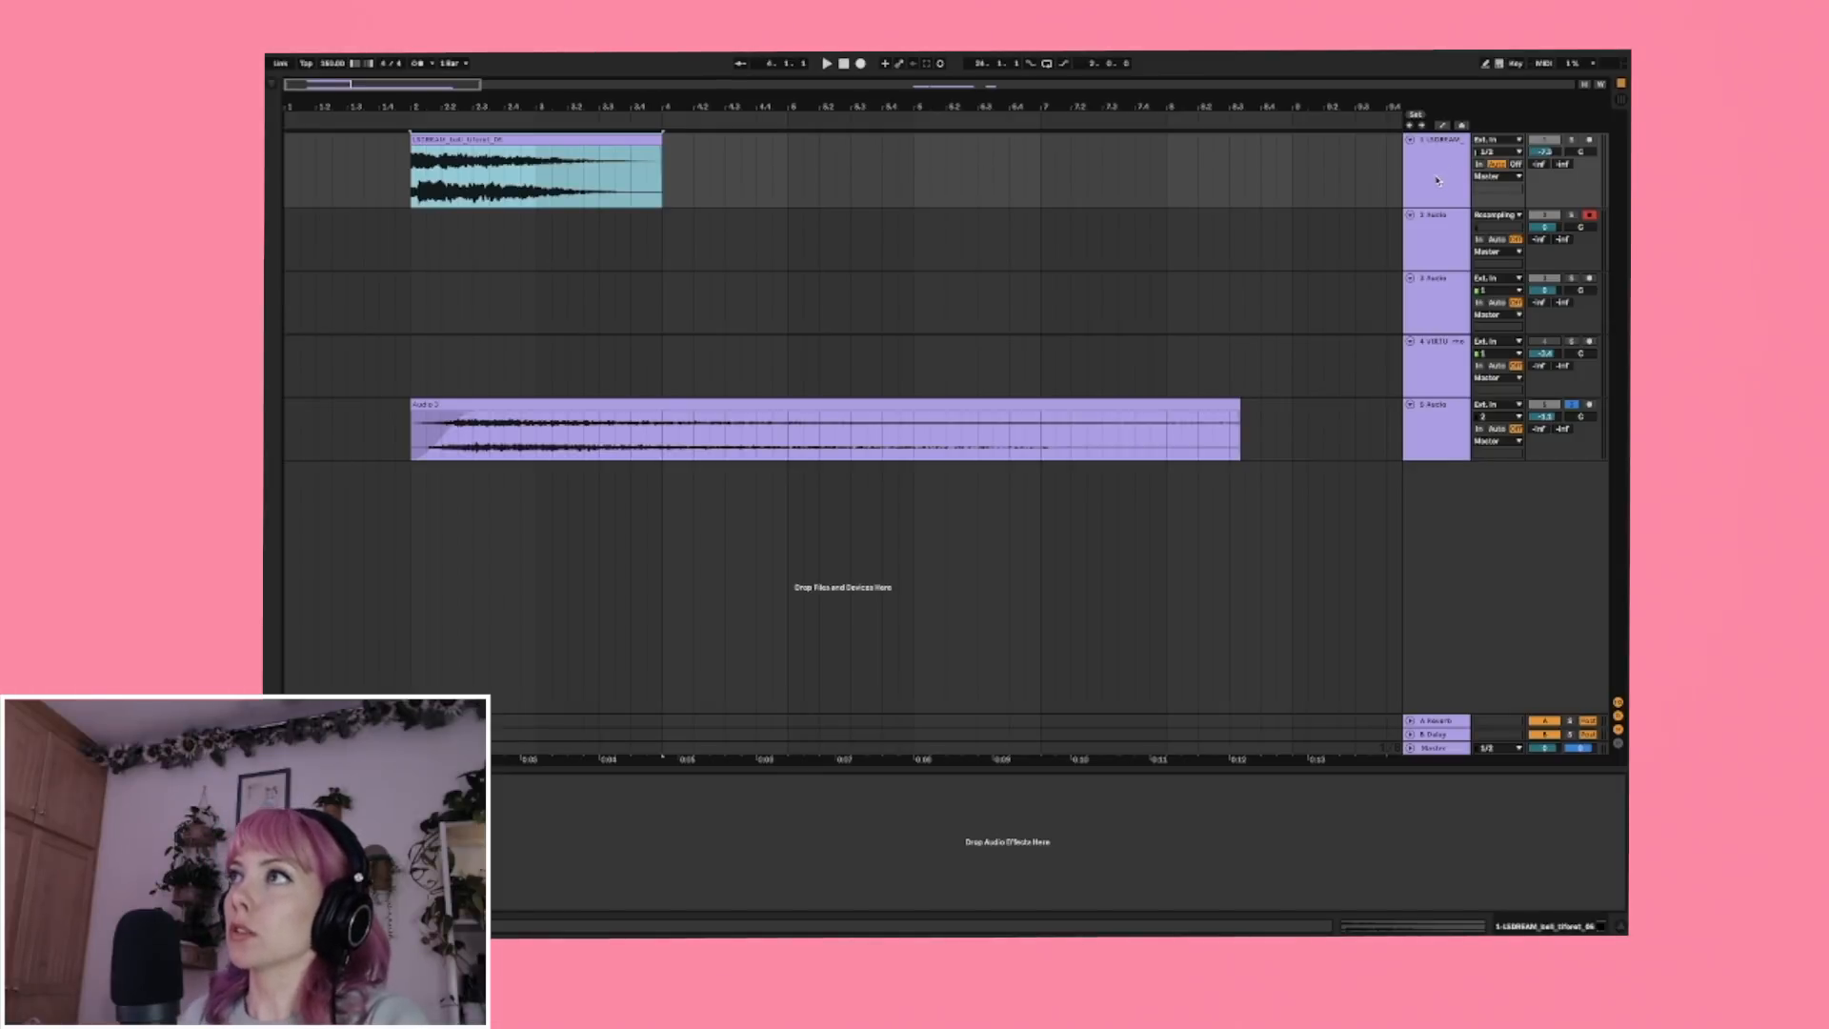
Solo the LSDREAM bell track and play its clip from bar 2.
drag(470, 86, 490, 141)
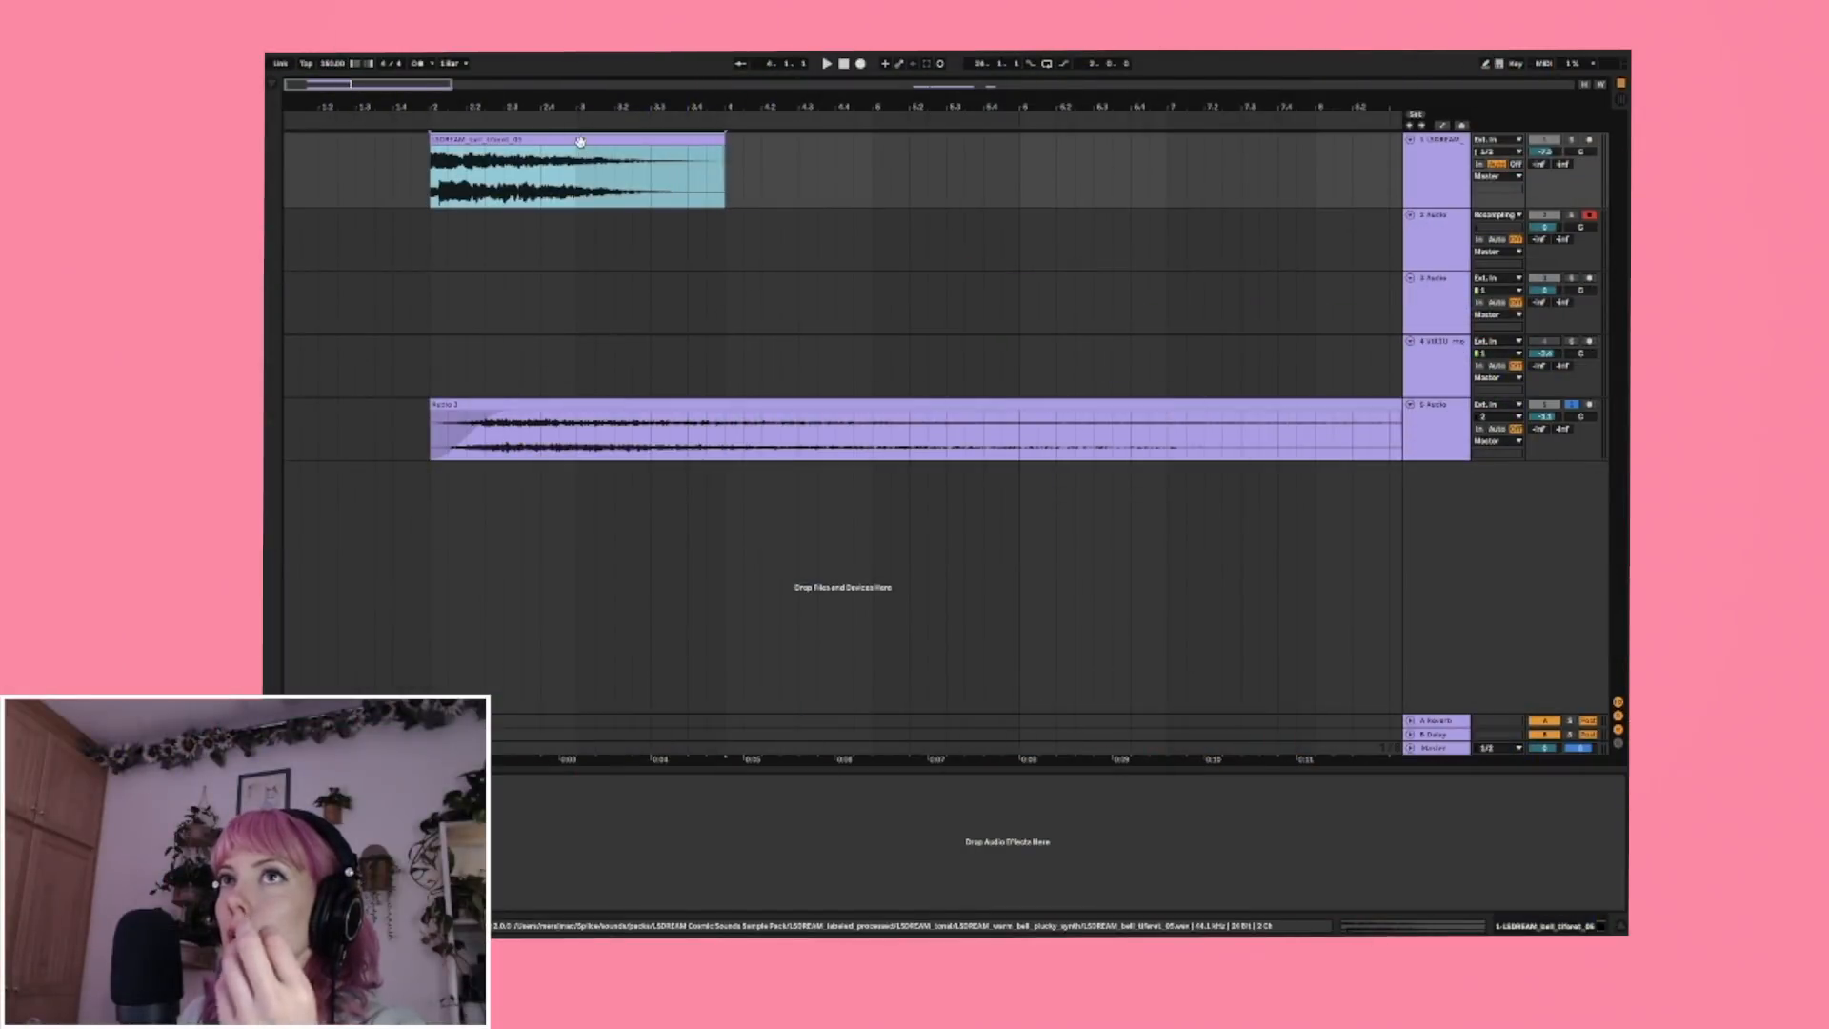
click(1558, 167)
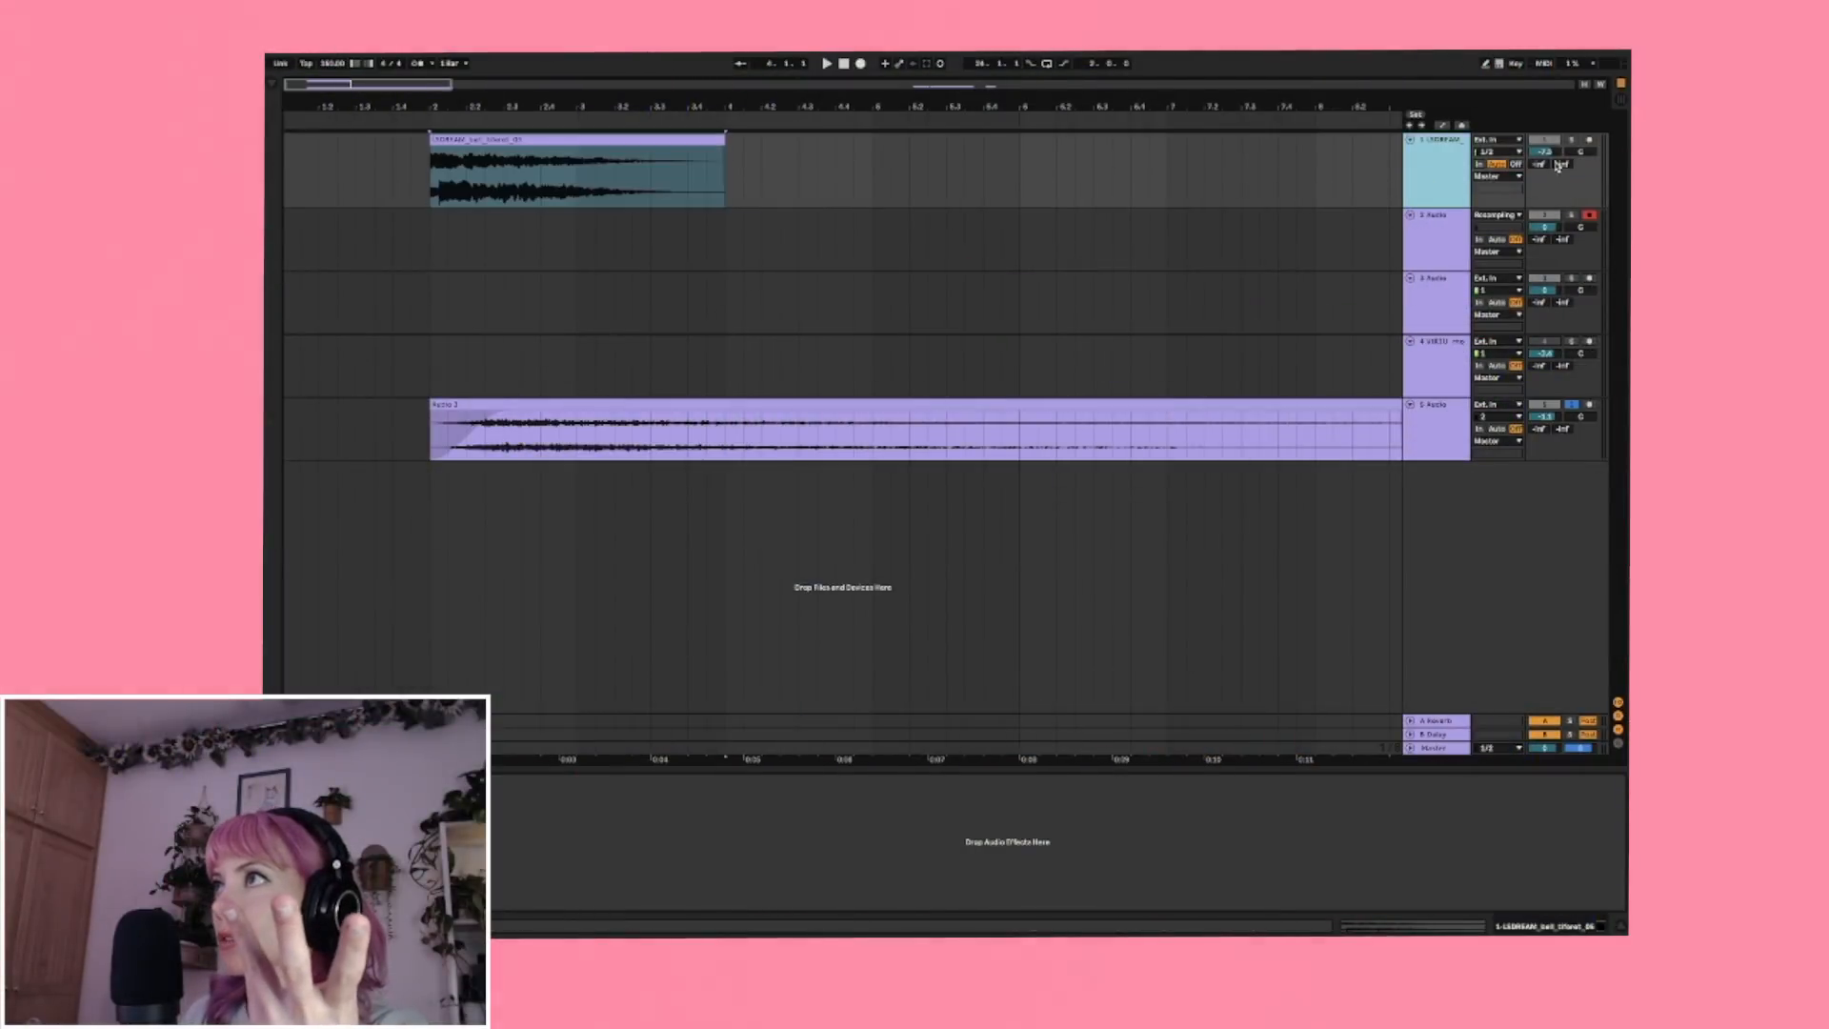
click(1573, 141)
click(703, 141)
key(space)
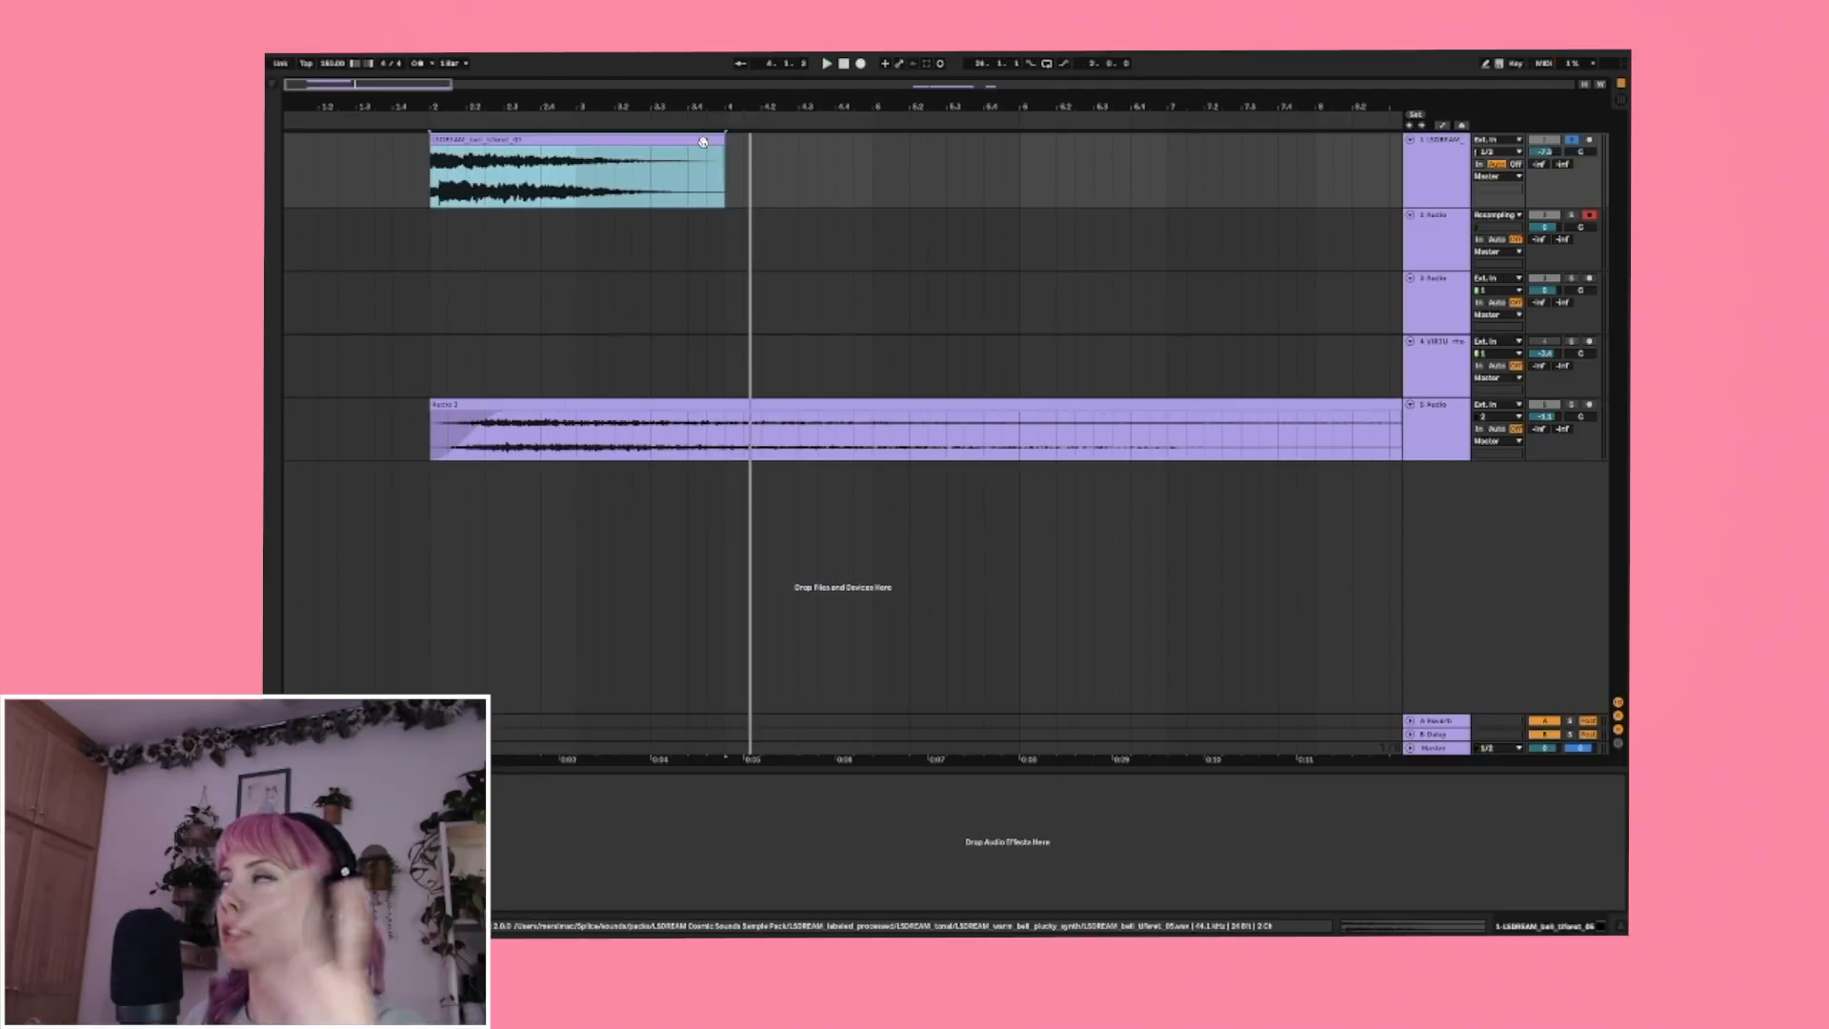
Review the Valhalla VintageVerb settings on the LSDREAM bell track, including mix, decay, damping and EQ, and close the plug-in.
drag(680, 99, 747, 116)
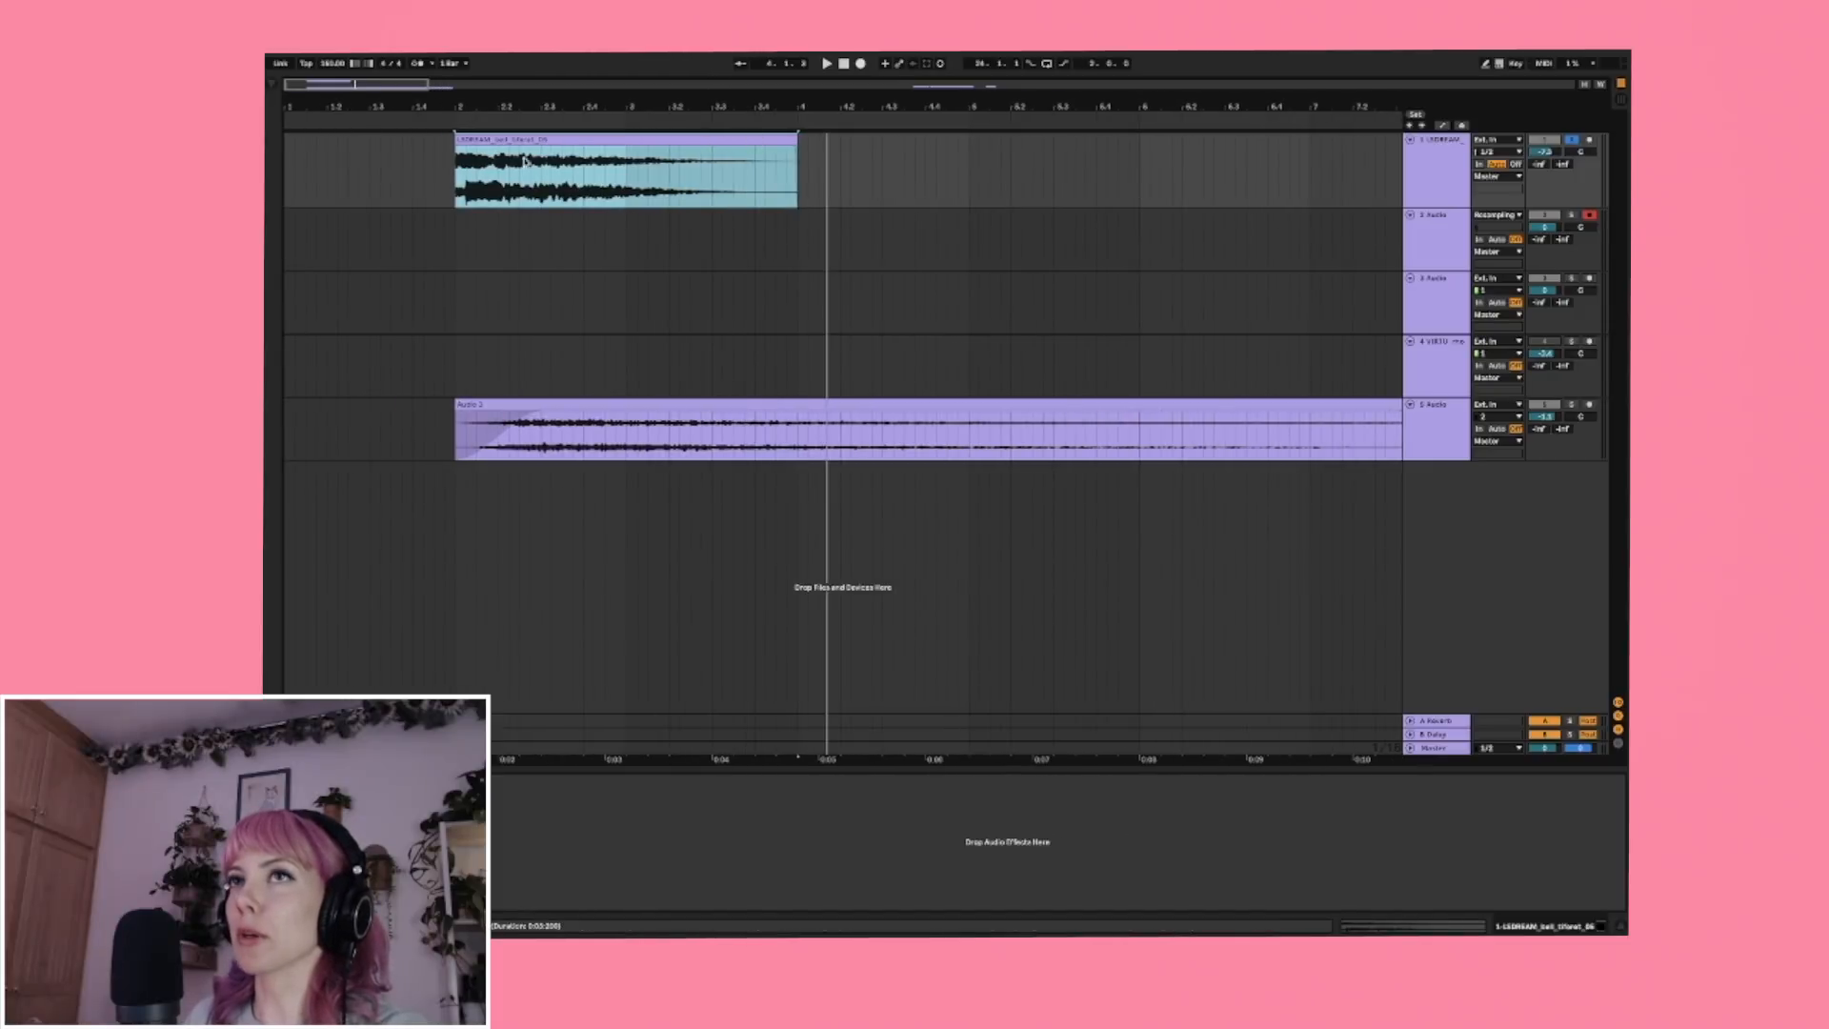
drag(474, 107, 474, 119)
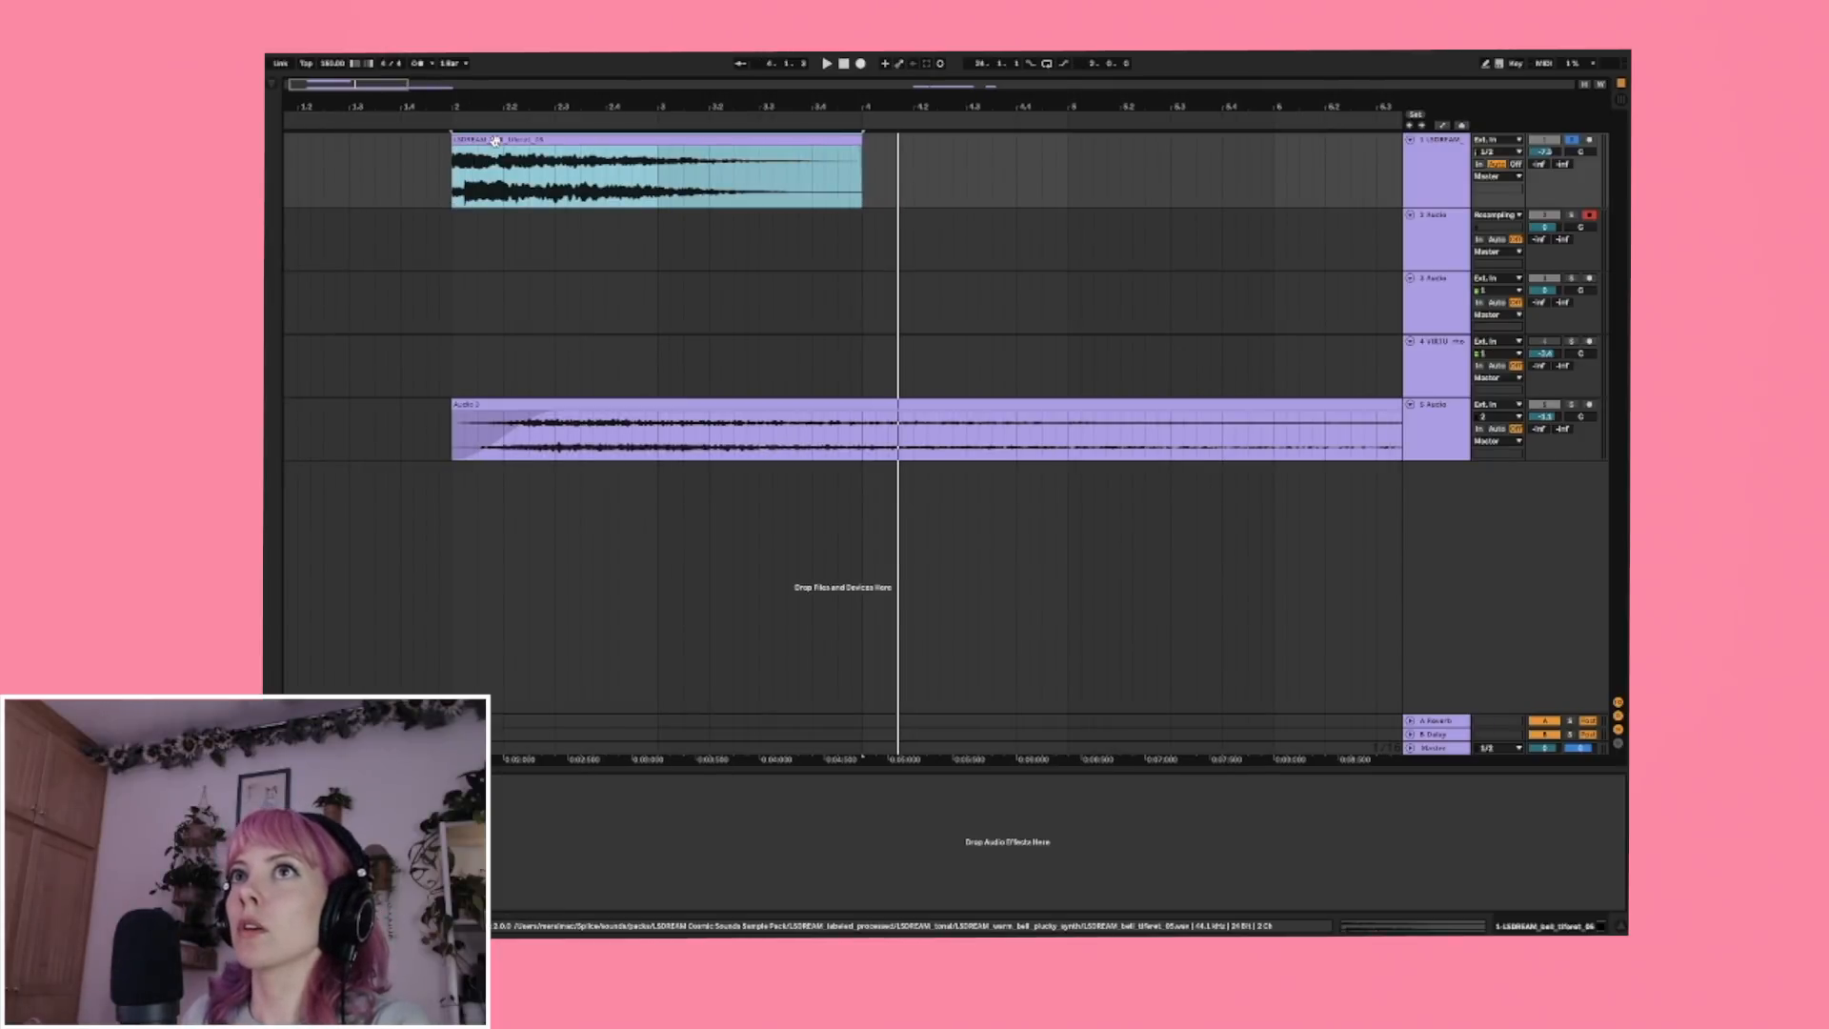
click(1455, 184)
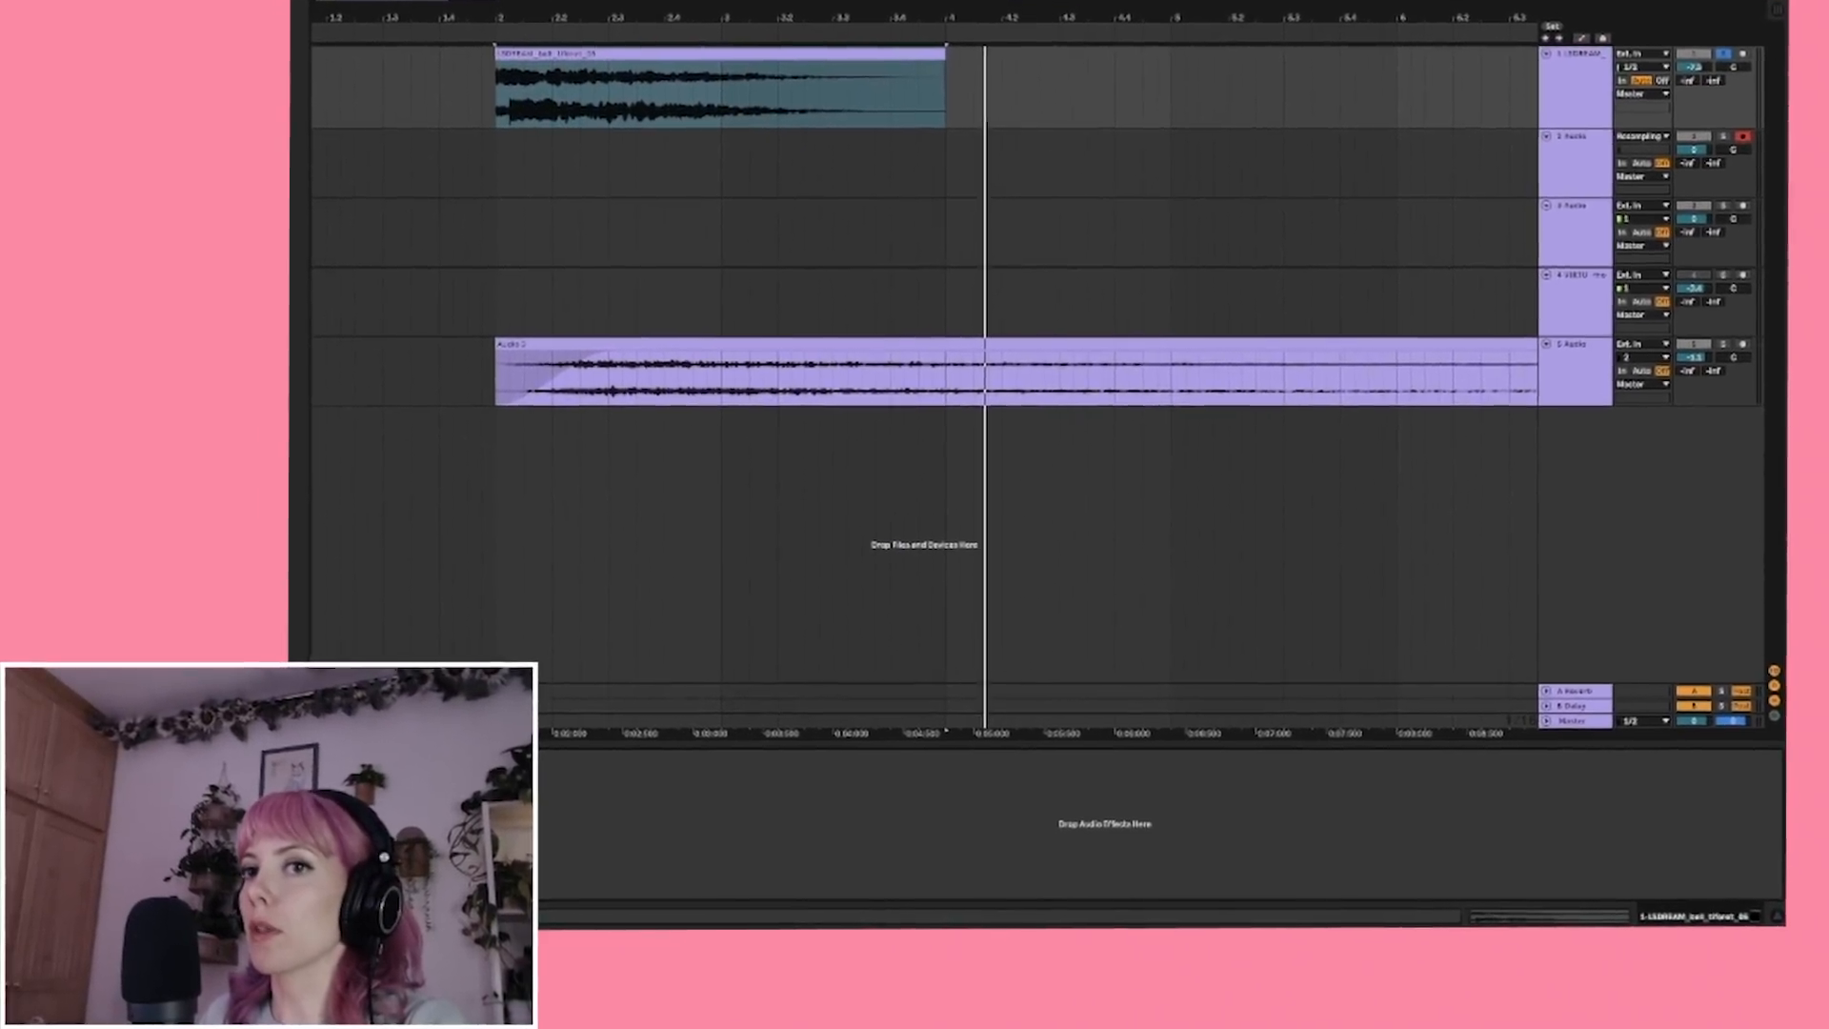
click(330, 772)
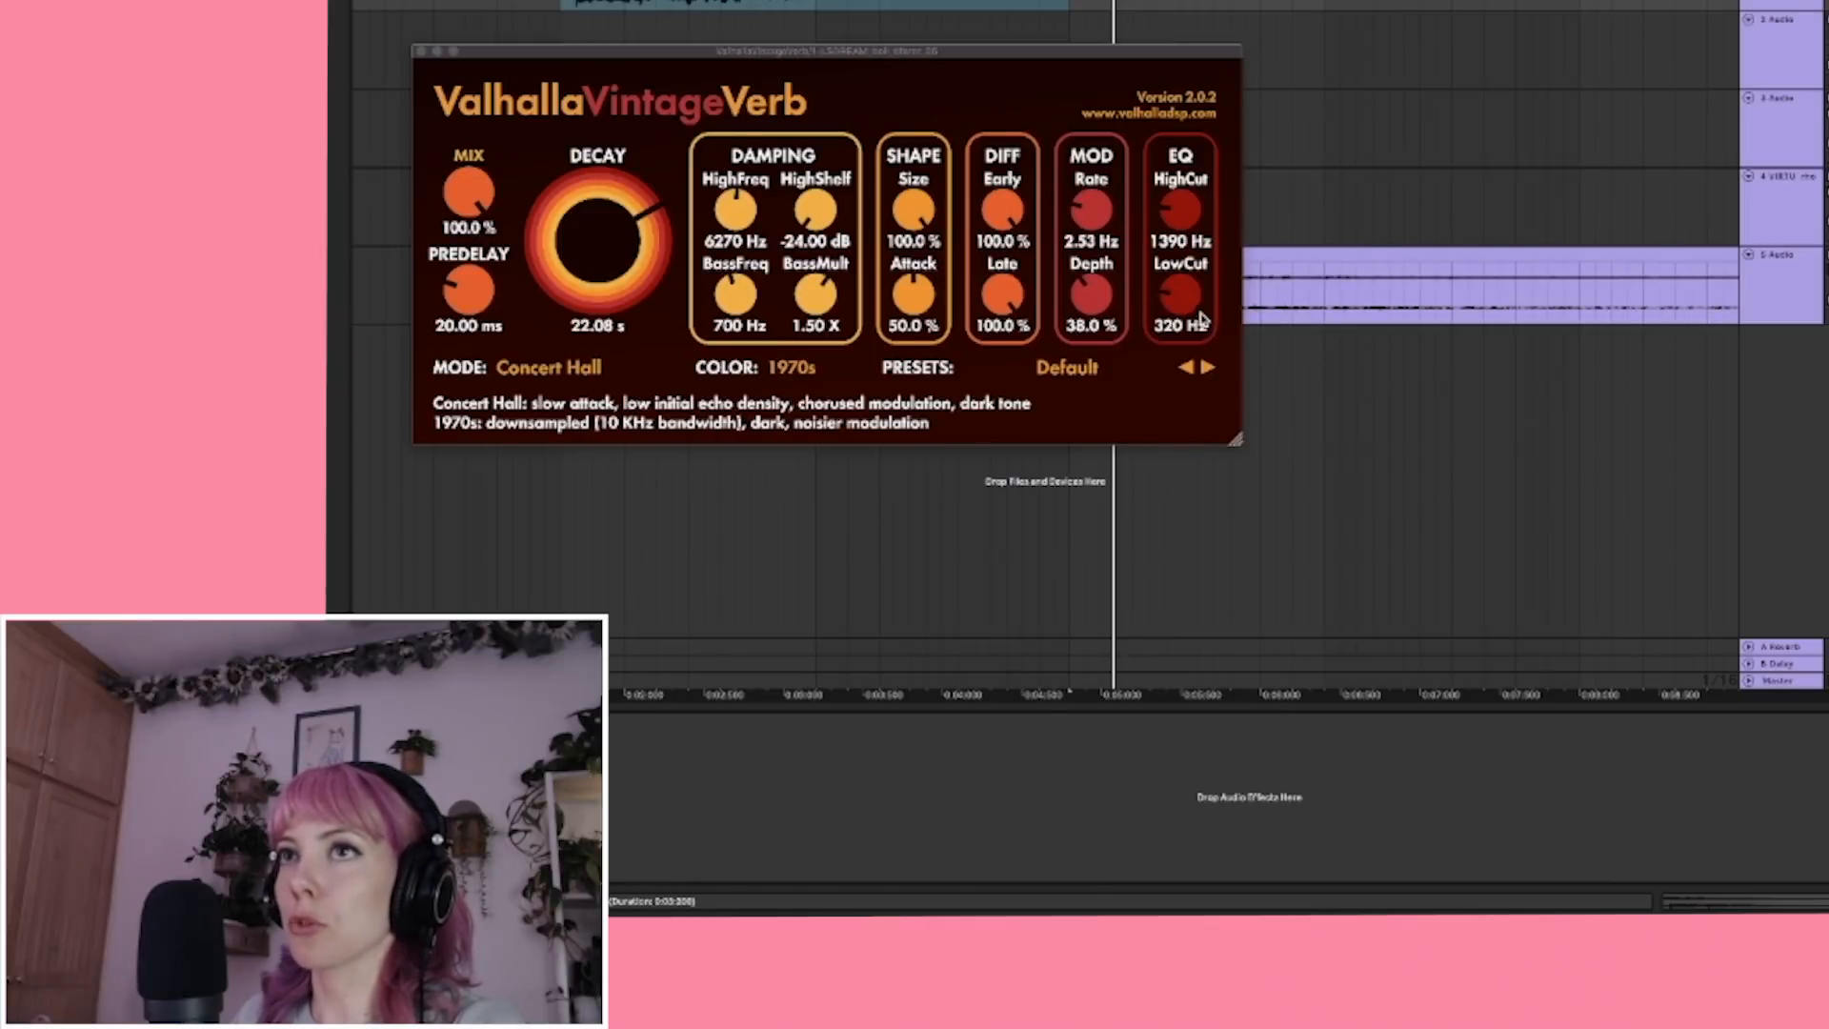
click(421, 51)
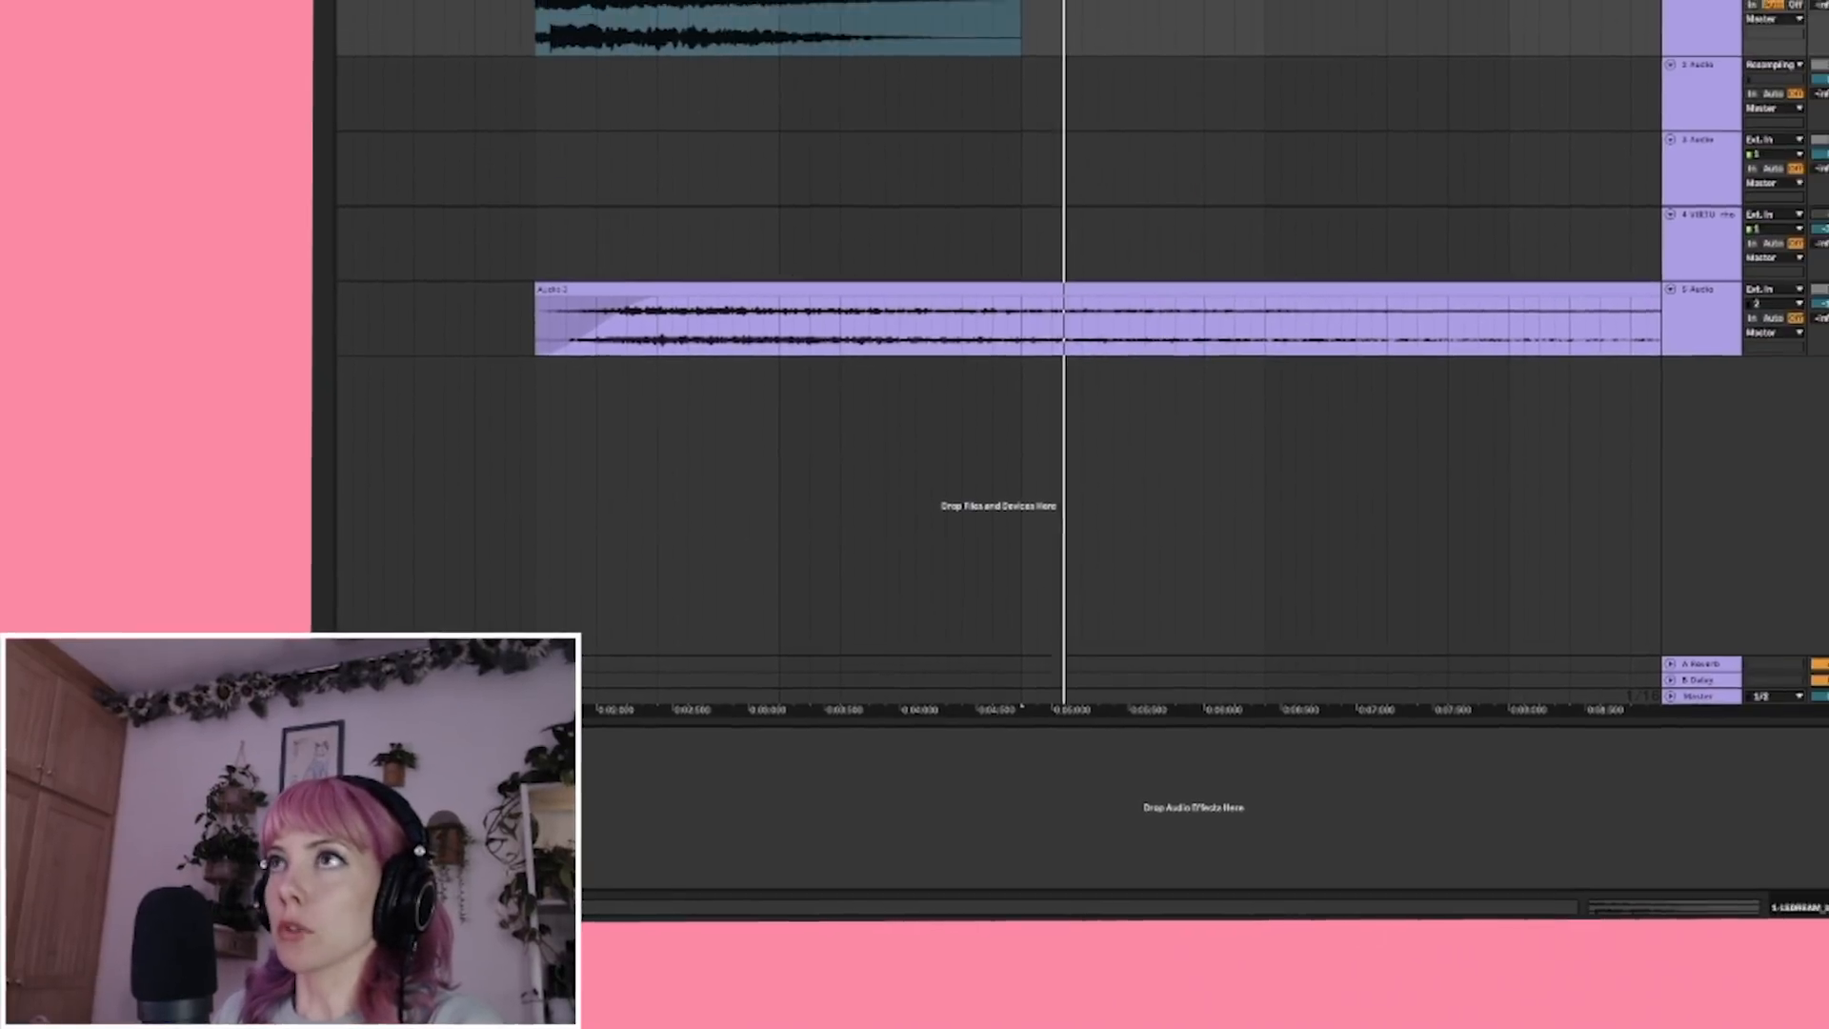
Deactivate the equalizer on the Resampling track and set the recording start at bar 2.
click(1524, 181)
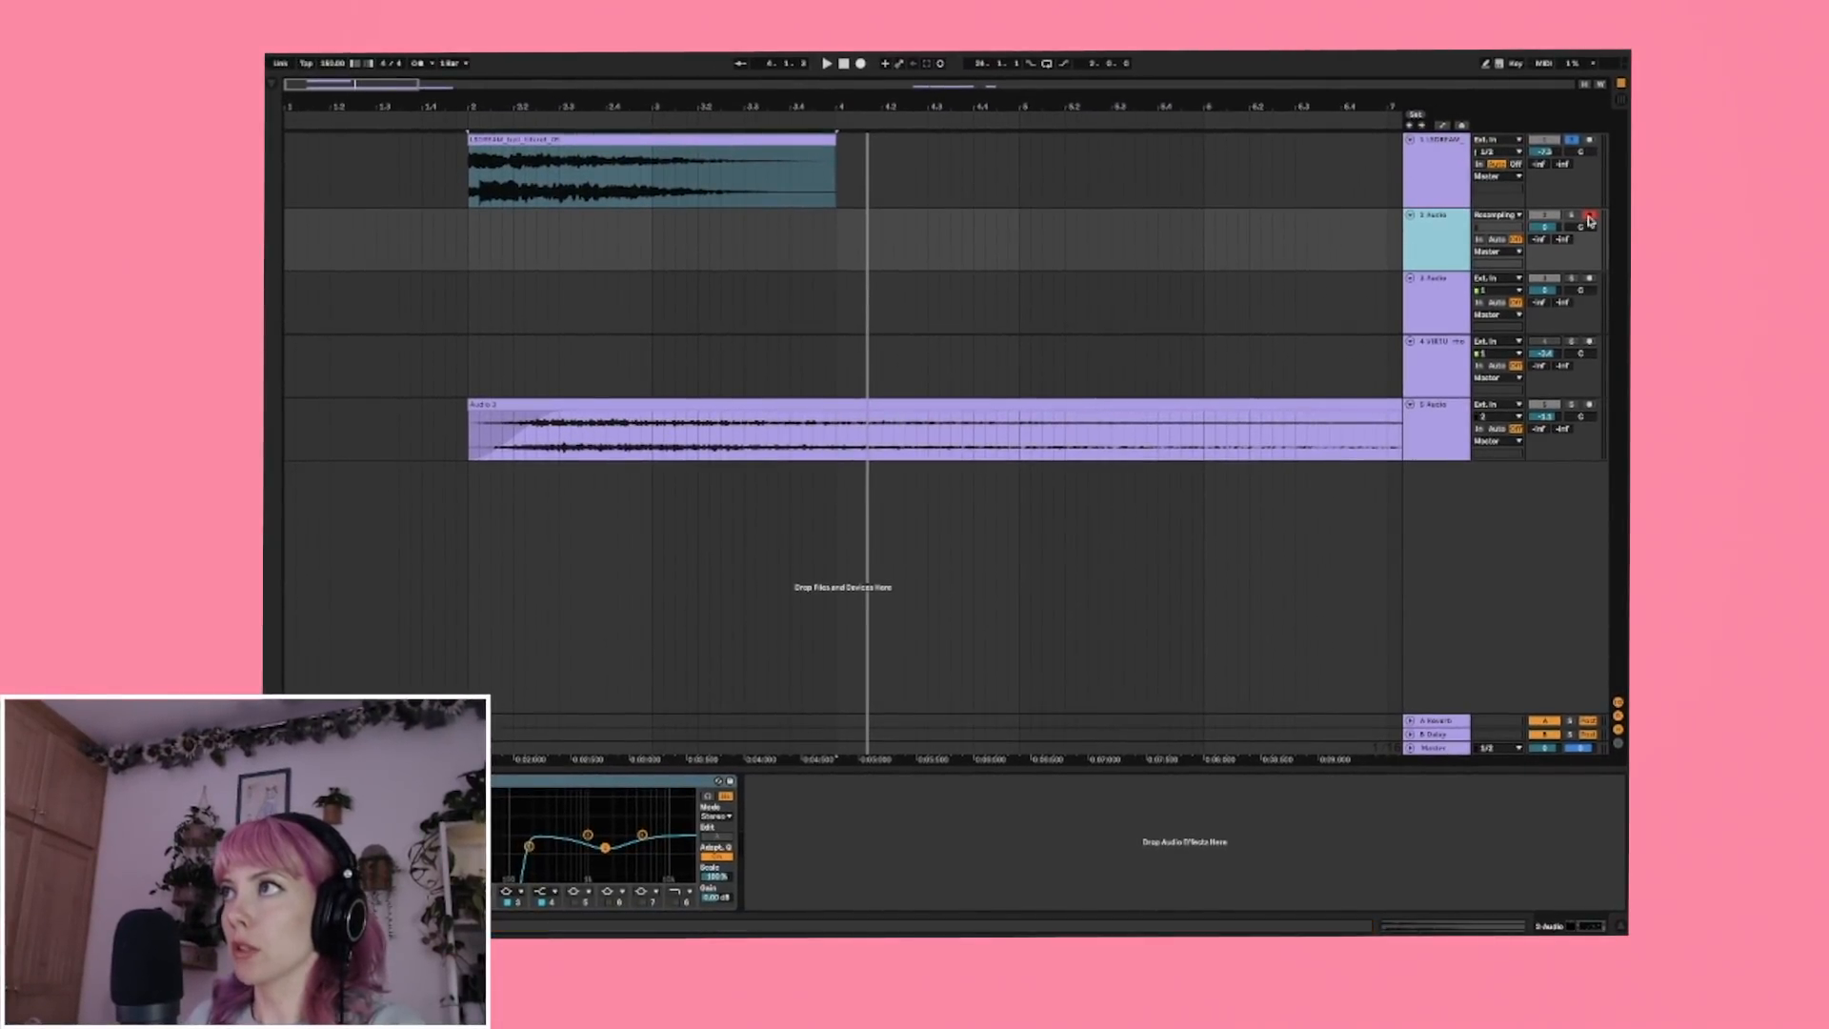
click(468, 252)
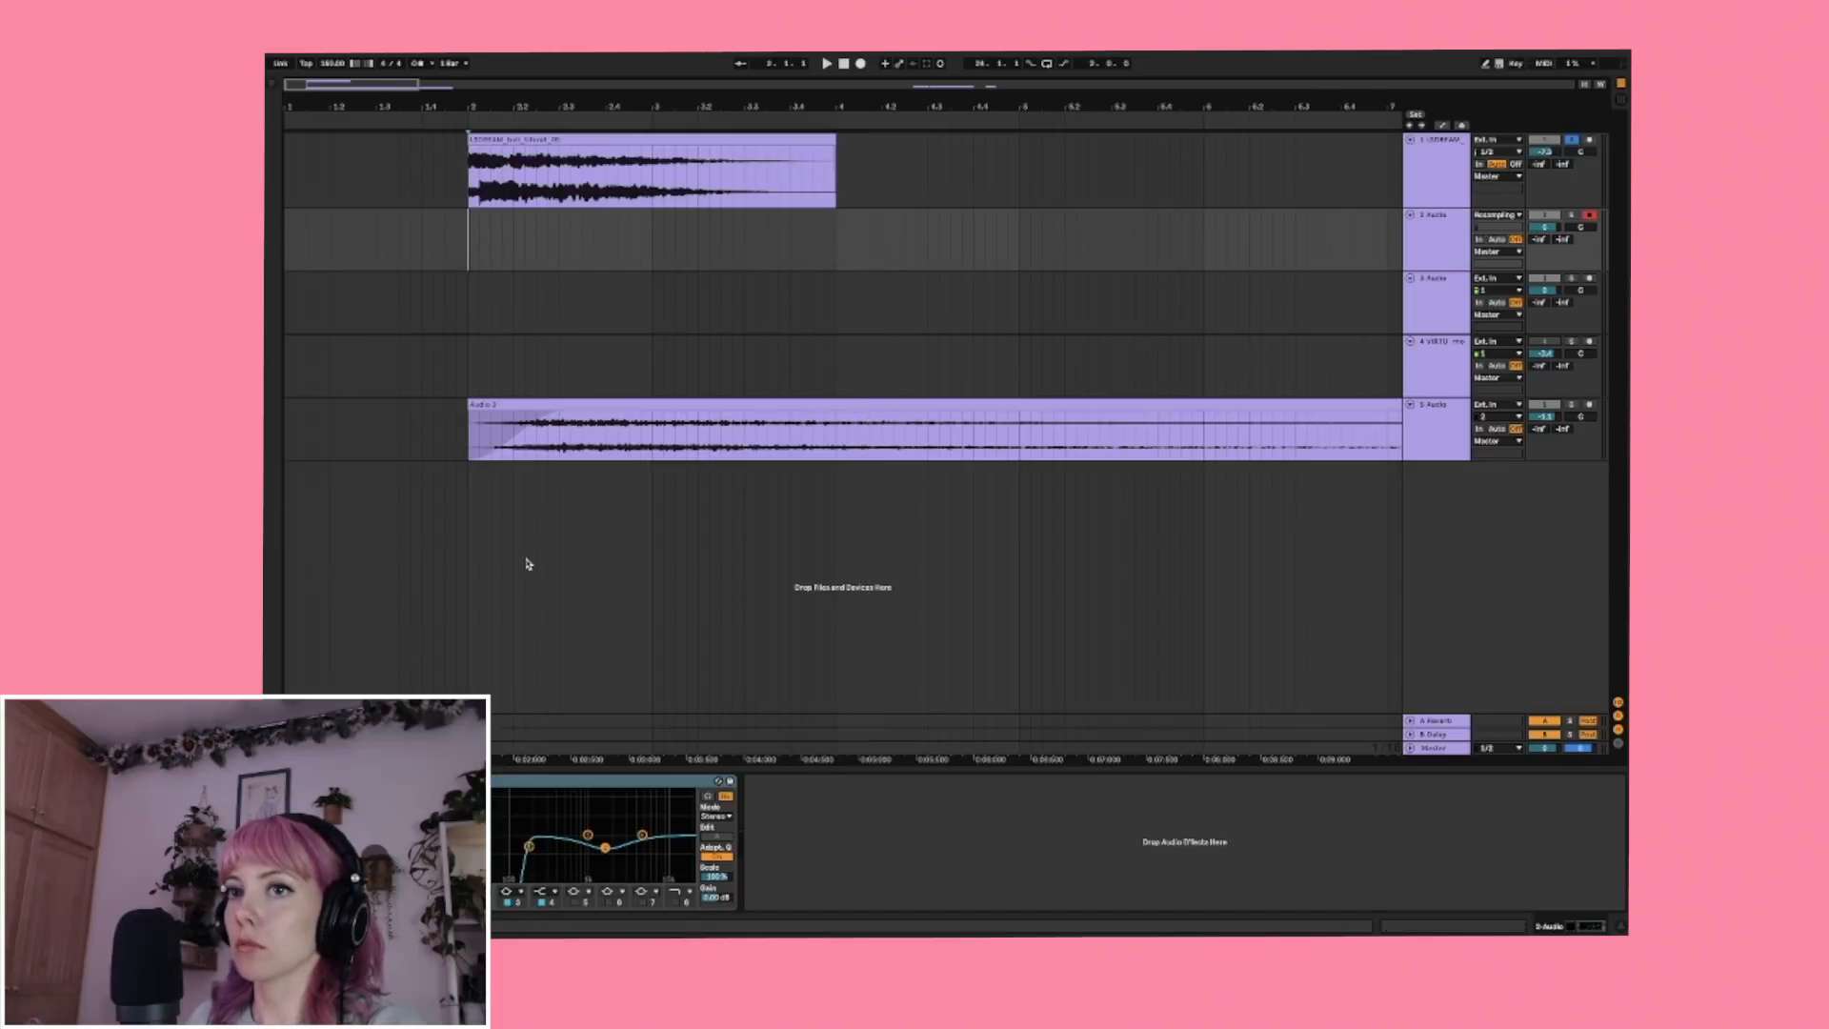
click(1404, 188)
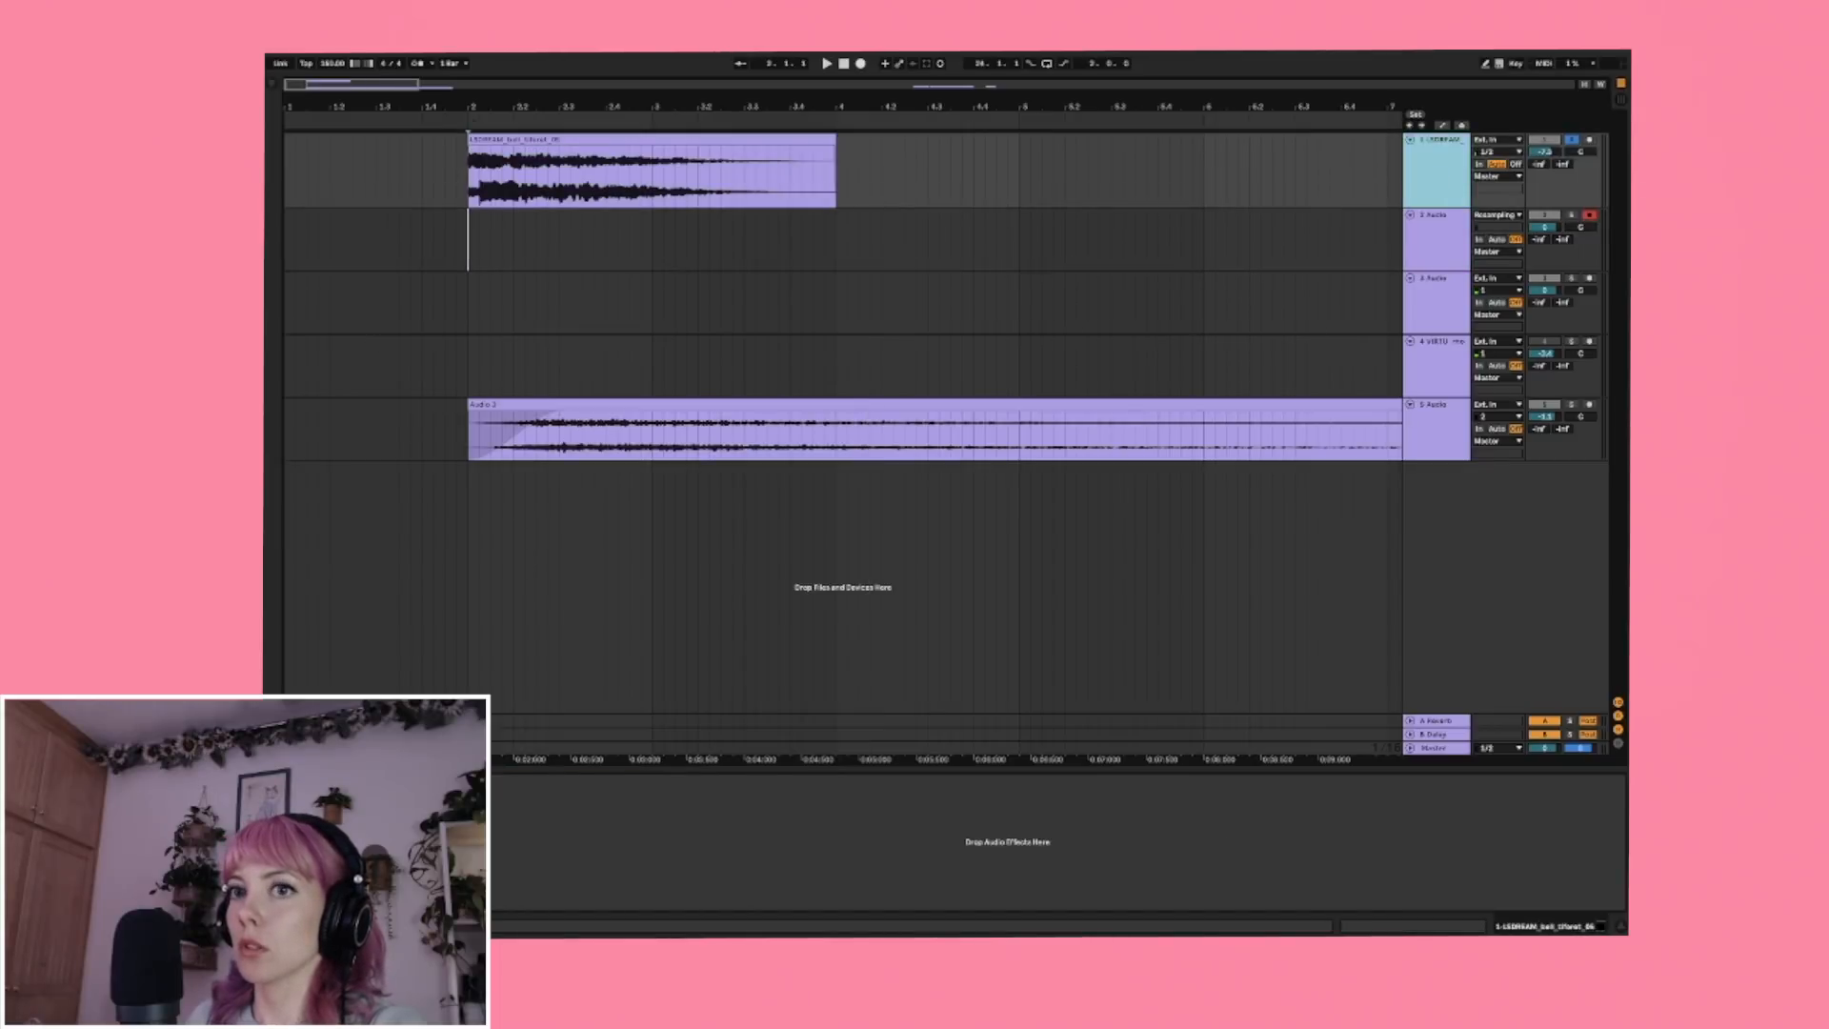
click(470, 178)
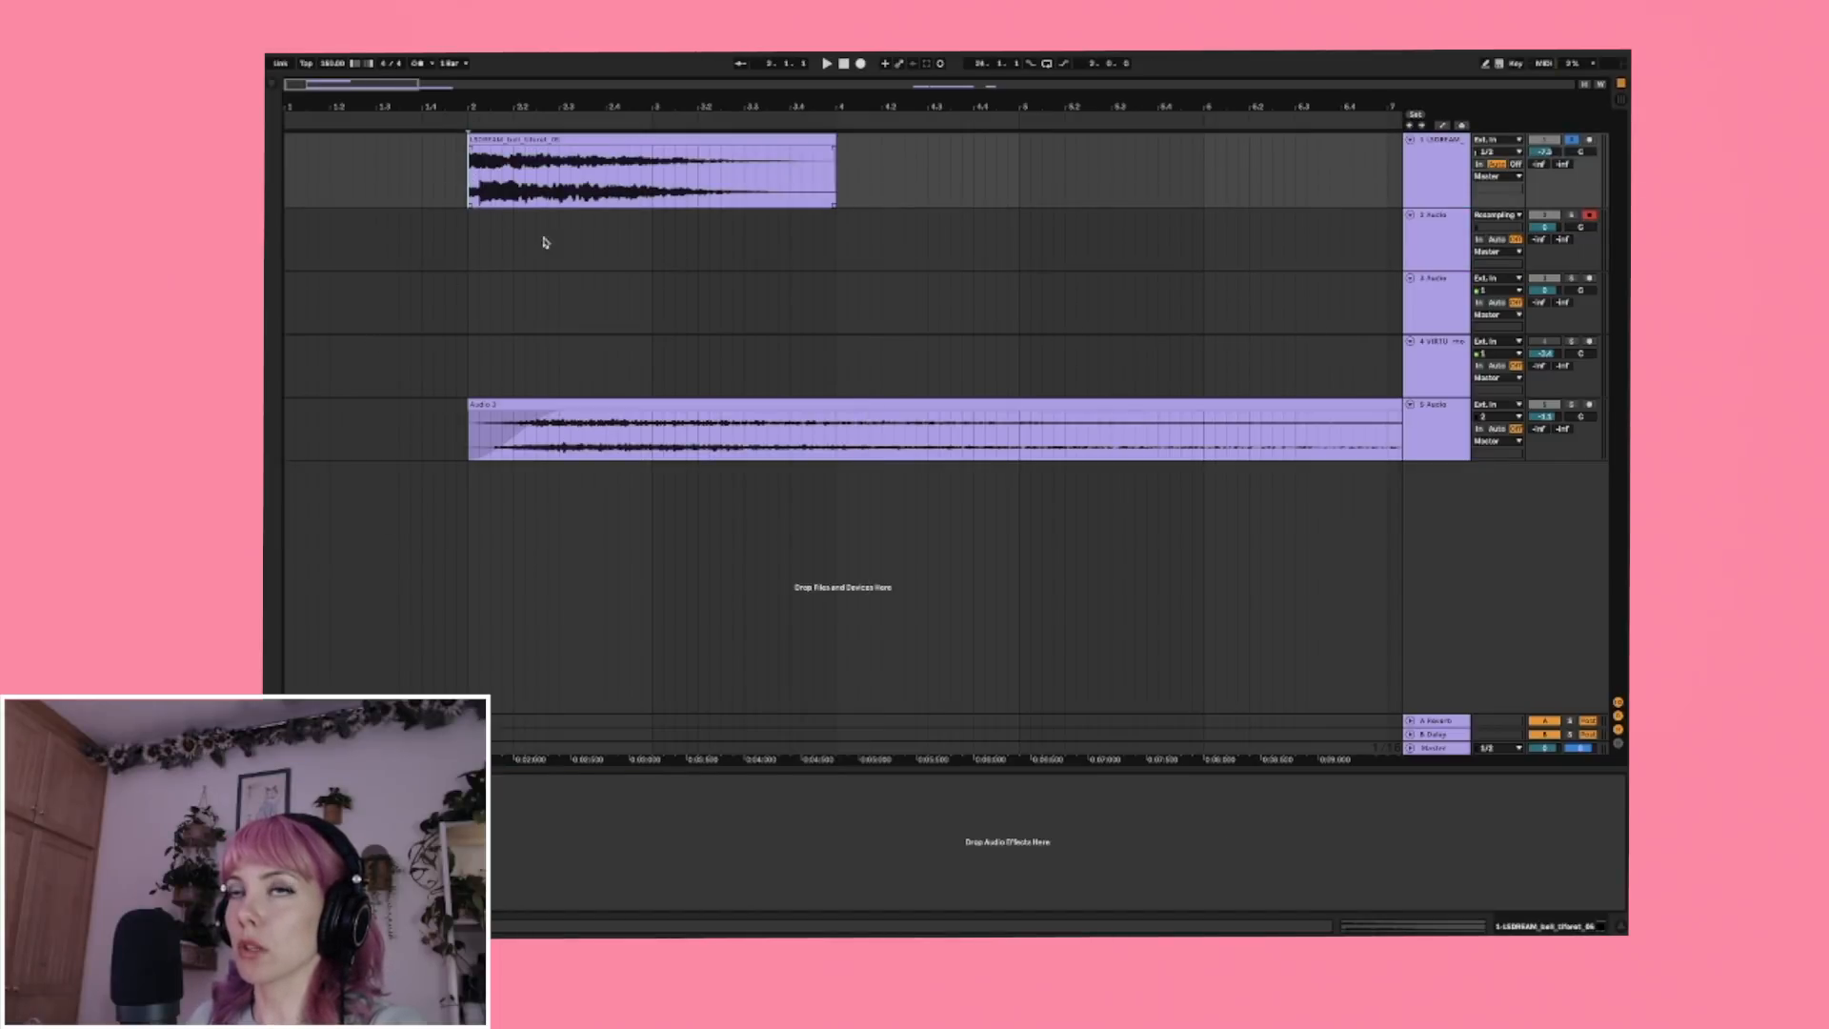
click(1445, 255)
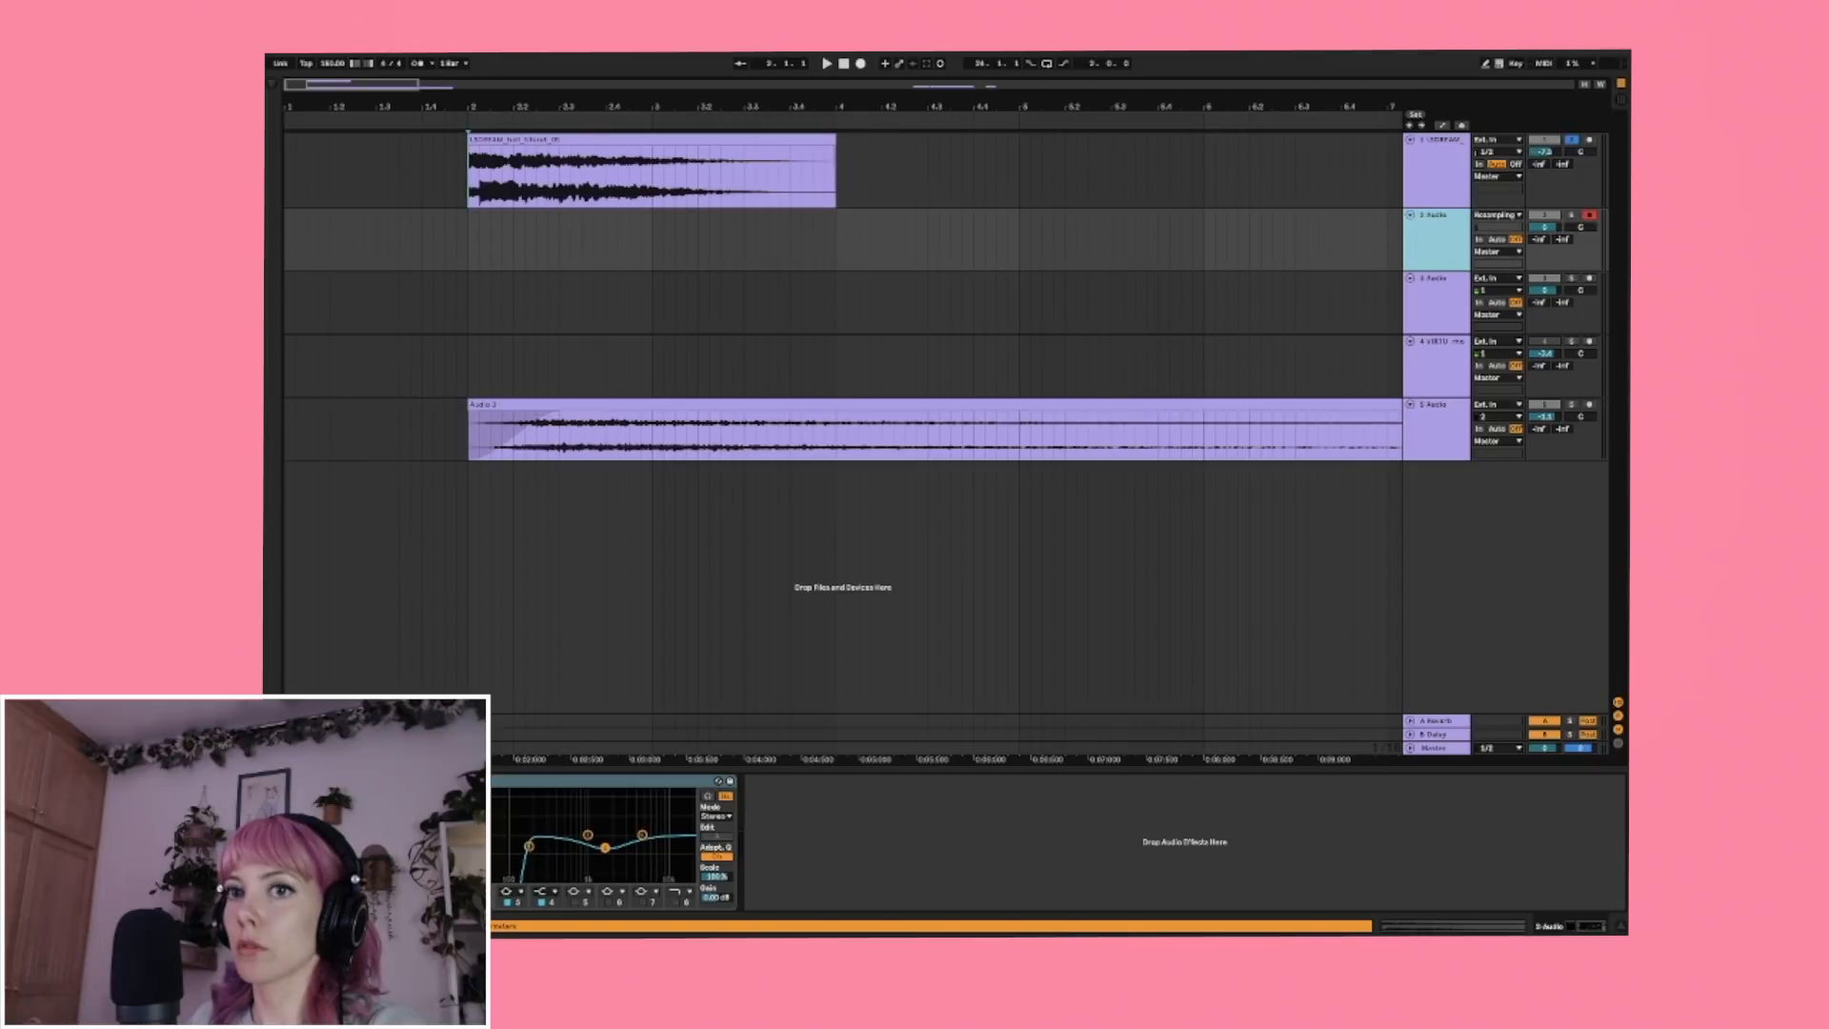
click(467, 781)
click(470, 253)
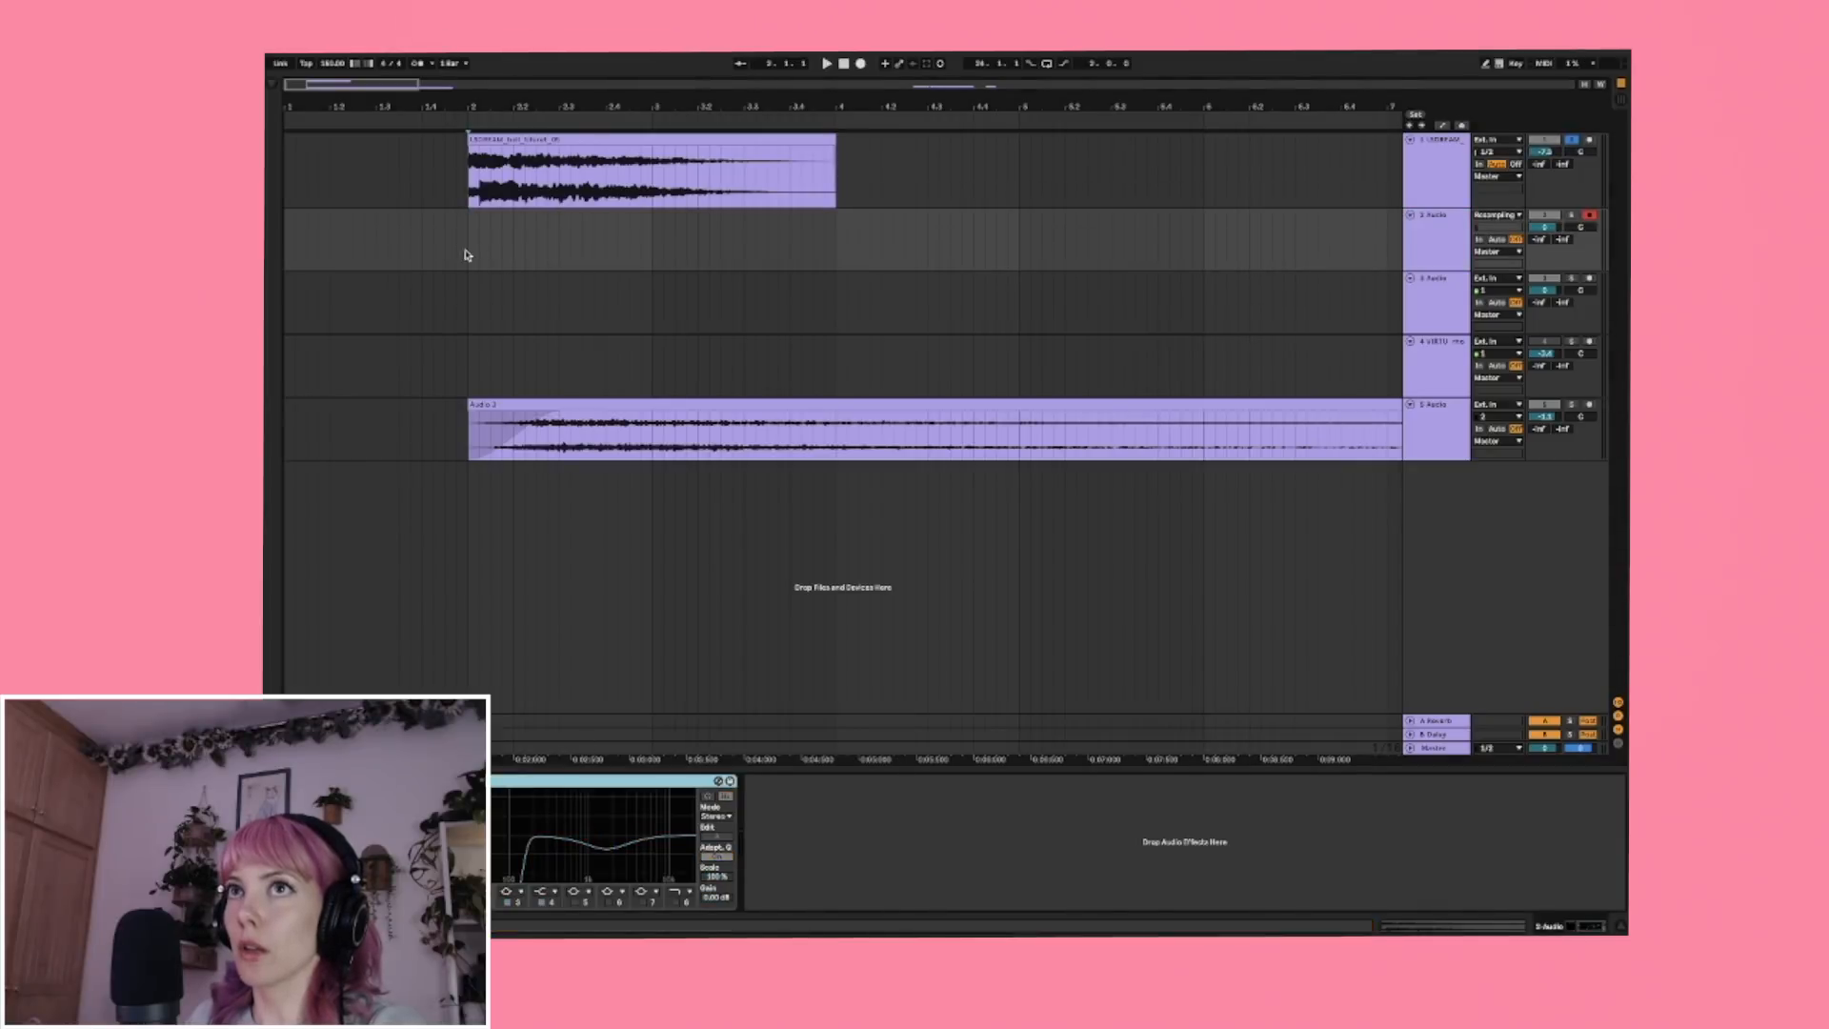
click(1443, 196)
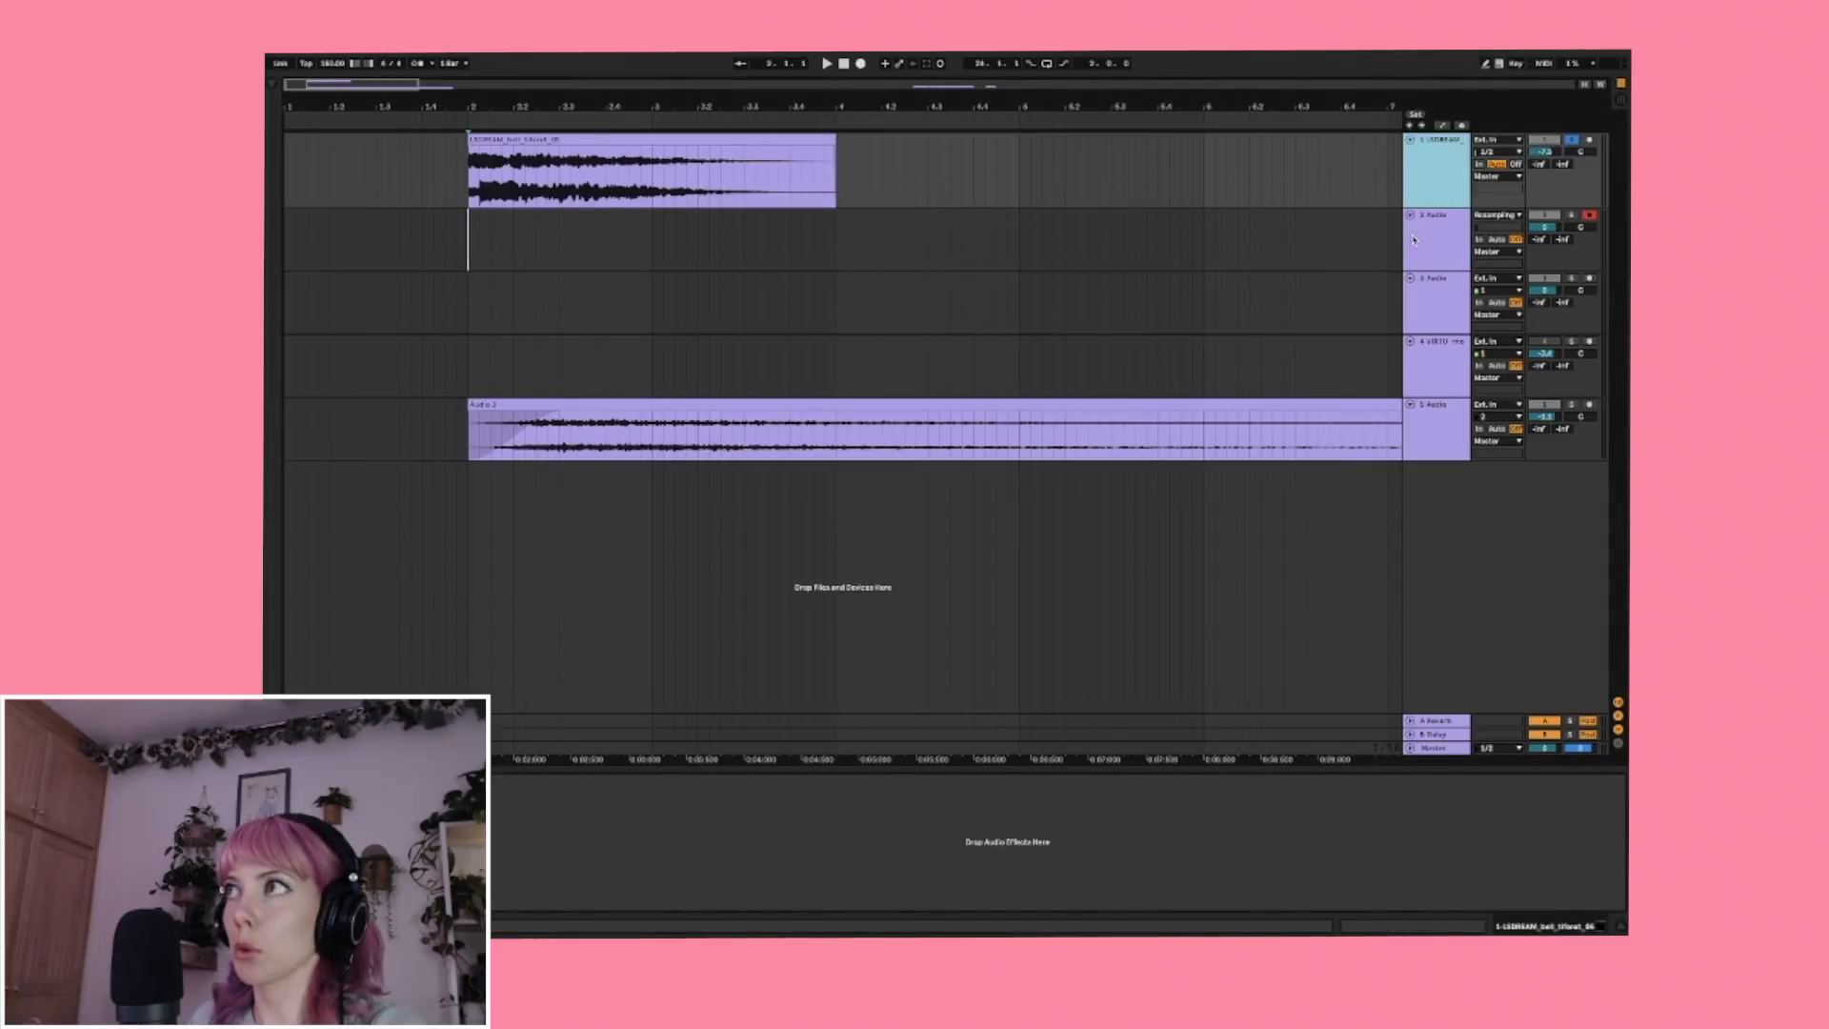
Record the soloed bell and its reverb tail onto the Resampling track, ending the take after bar 10.
click(861, 64)
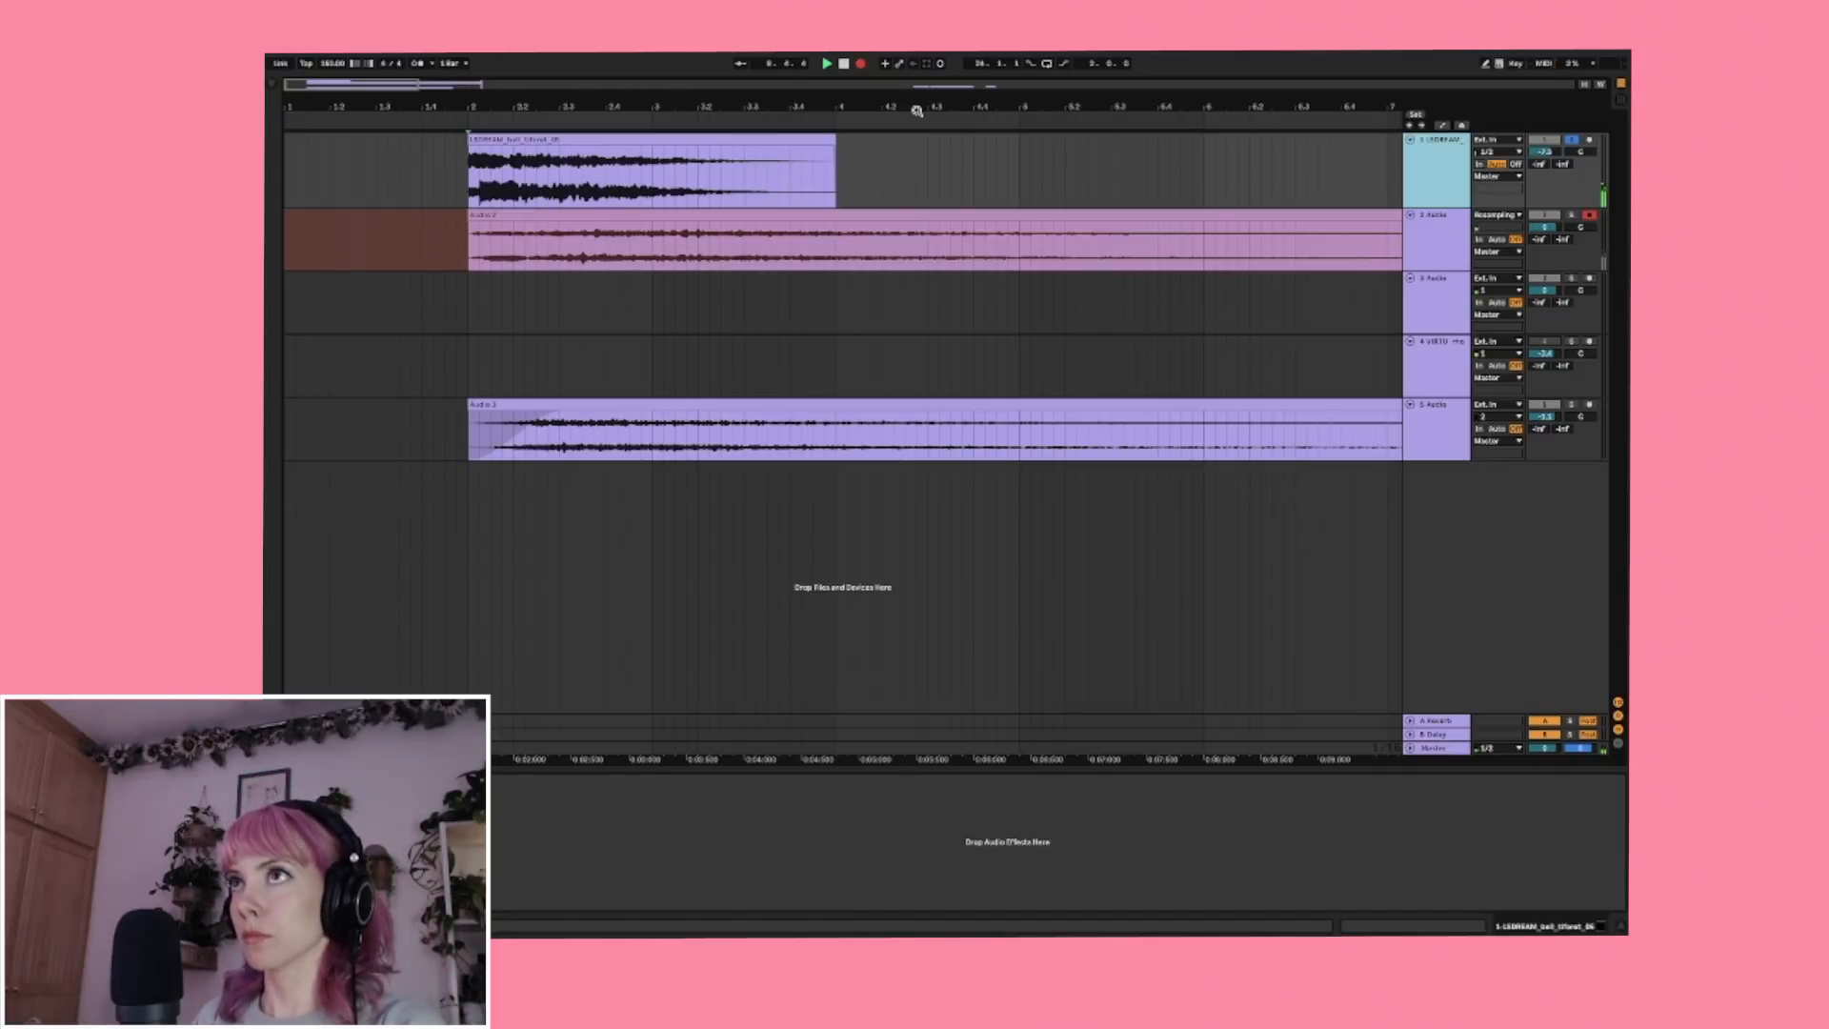
key(space)
drag(916, 110, 548, 110)
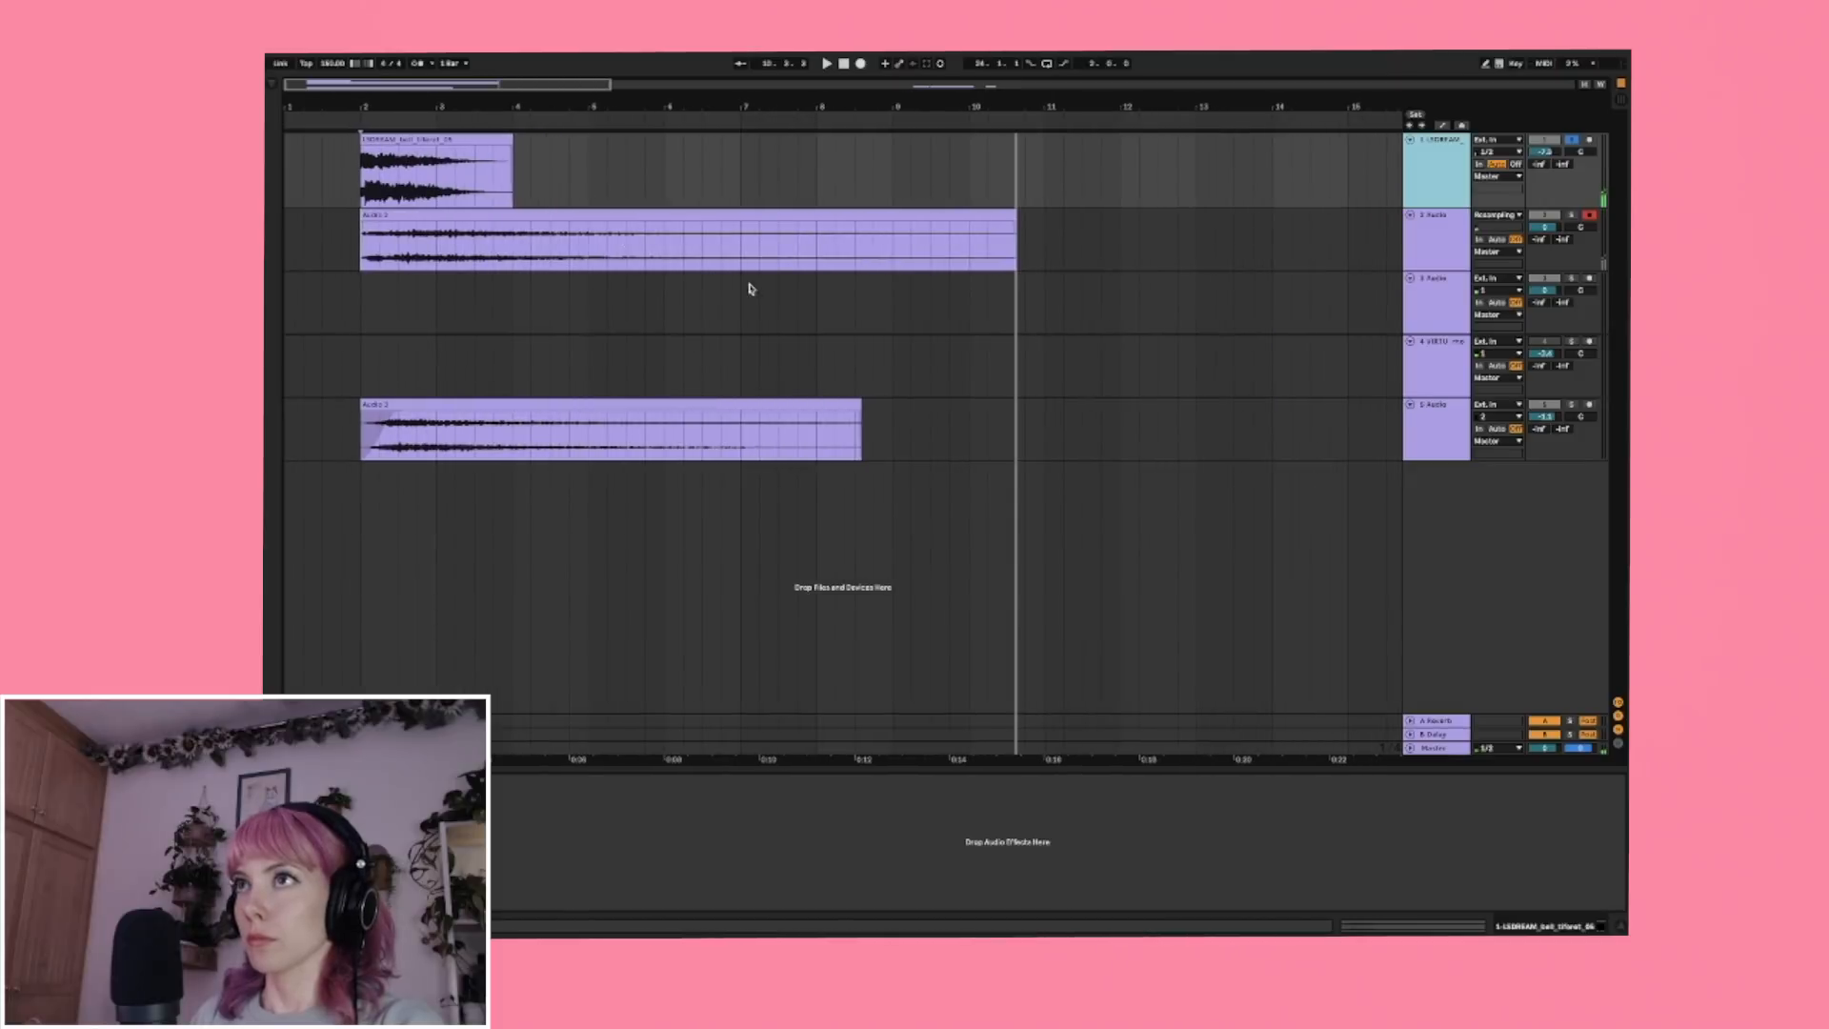
Open the newly recorded clip on the Resampling track and switch off its Warp.
click(415, 235)
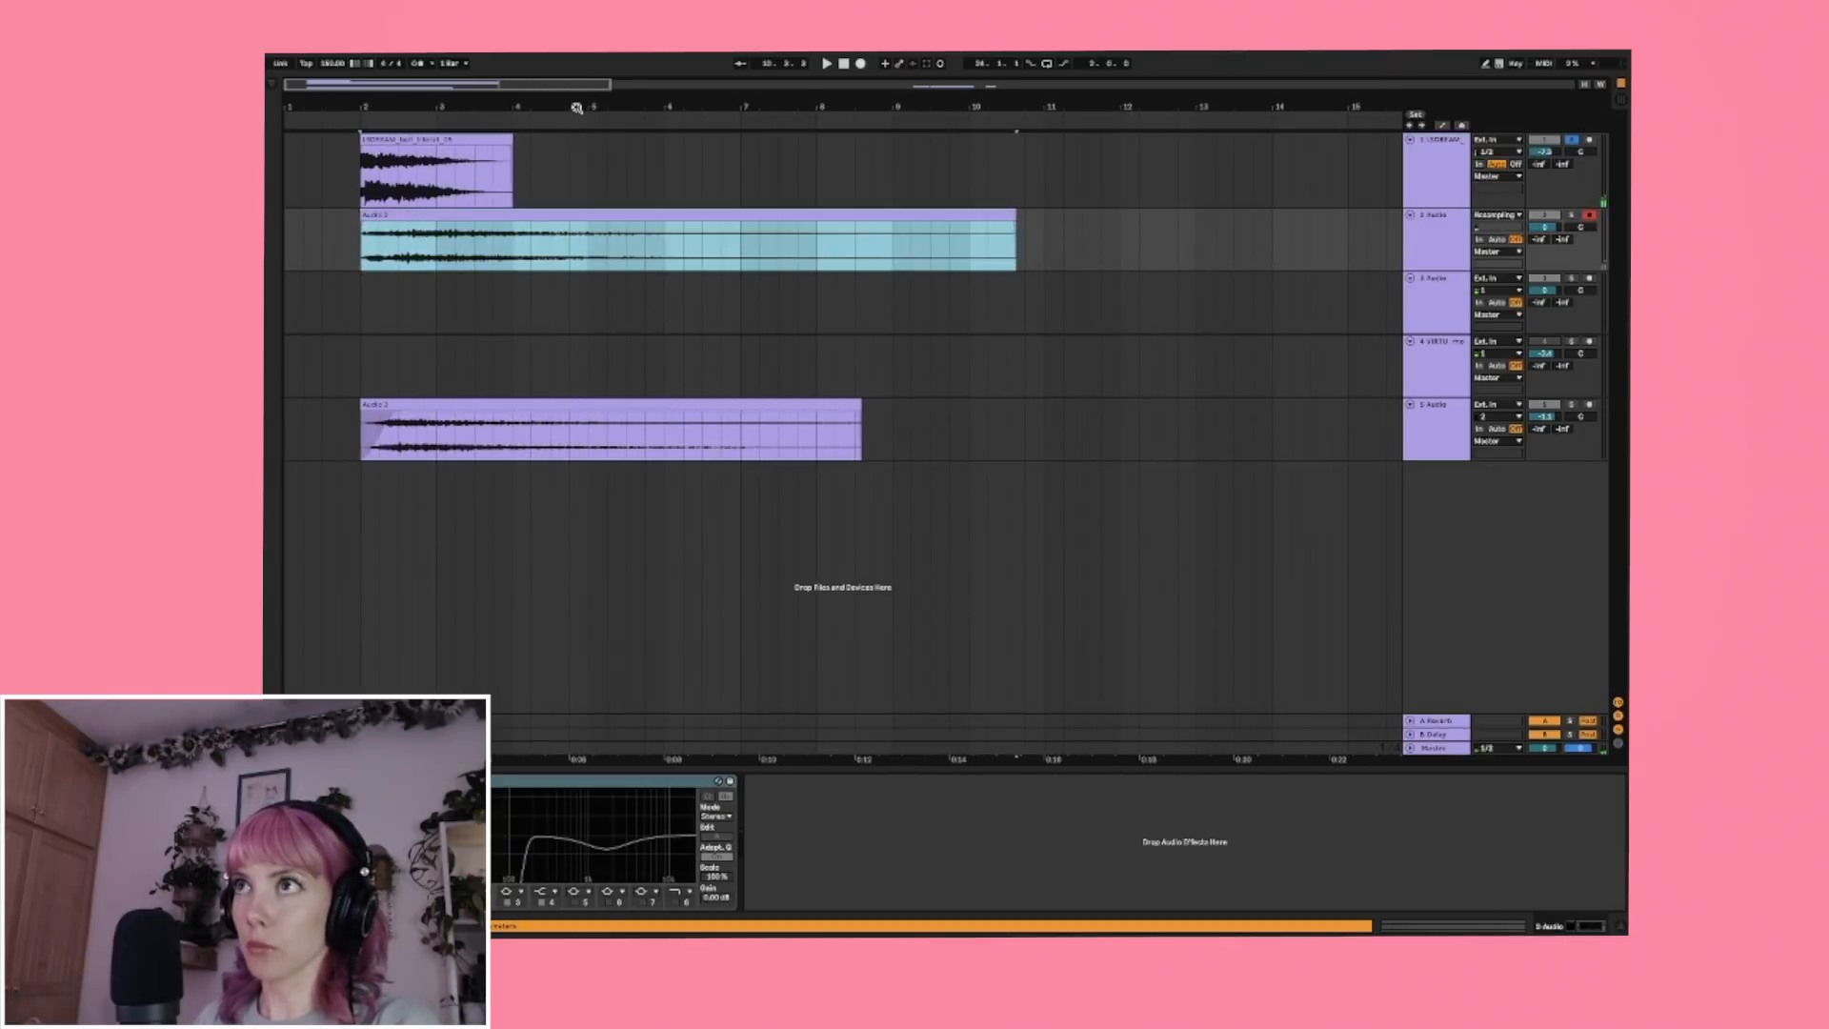
drag(577, 108, 578, 129)
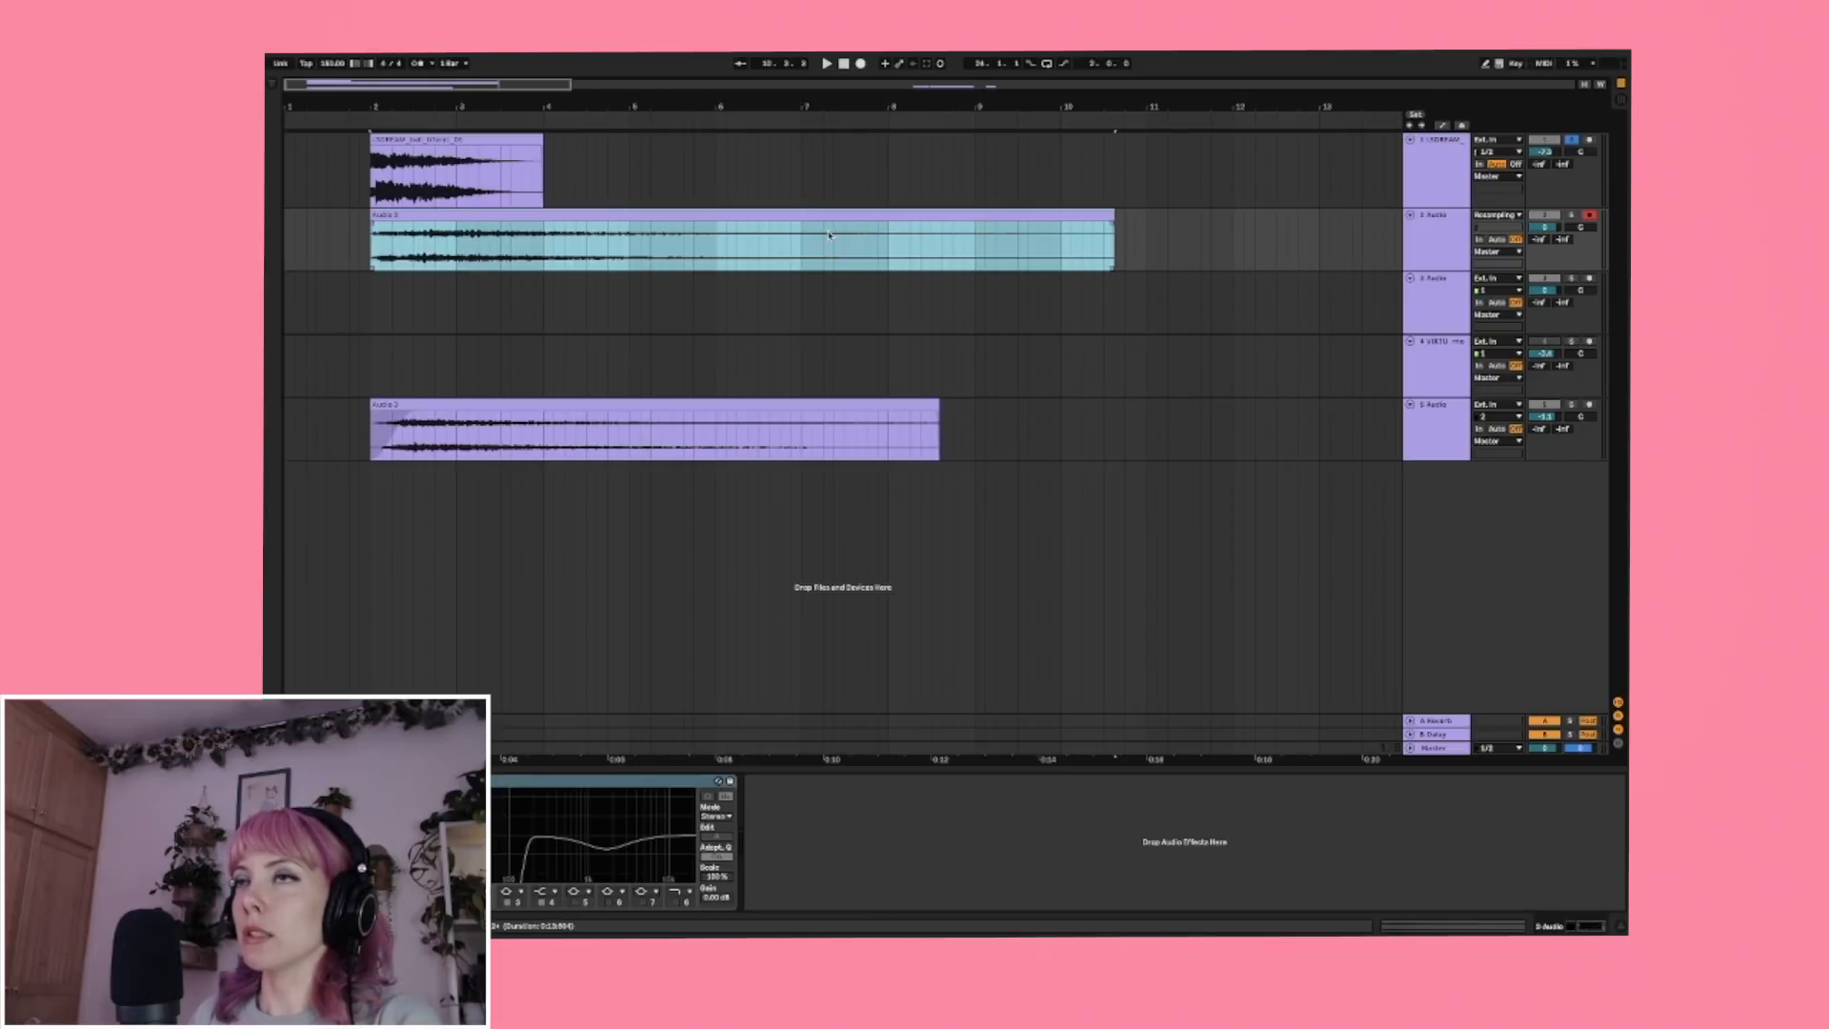
click(374, 255)
drag(375, 255, 716, 256)
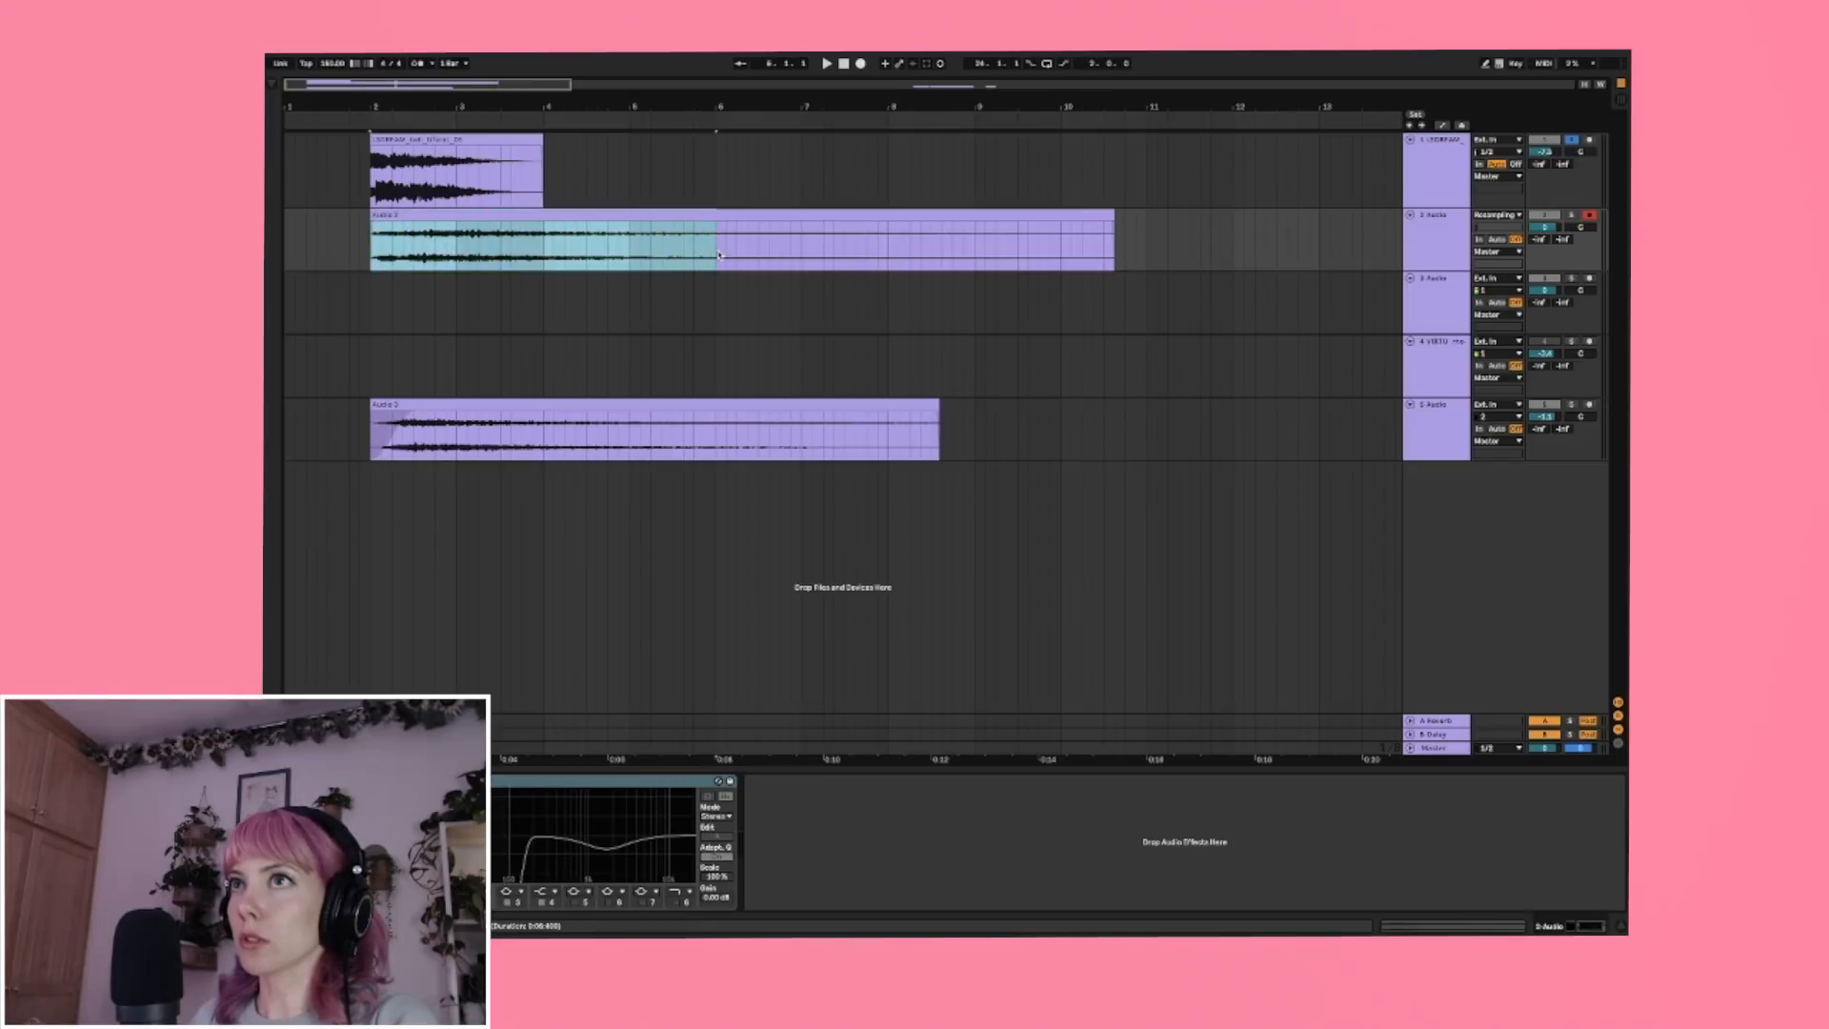
click(1434, 249)
drag(410, 111, 515, 112)
double_click(523, 215)
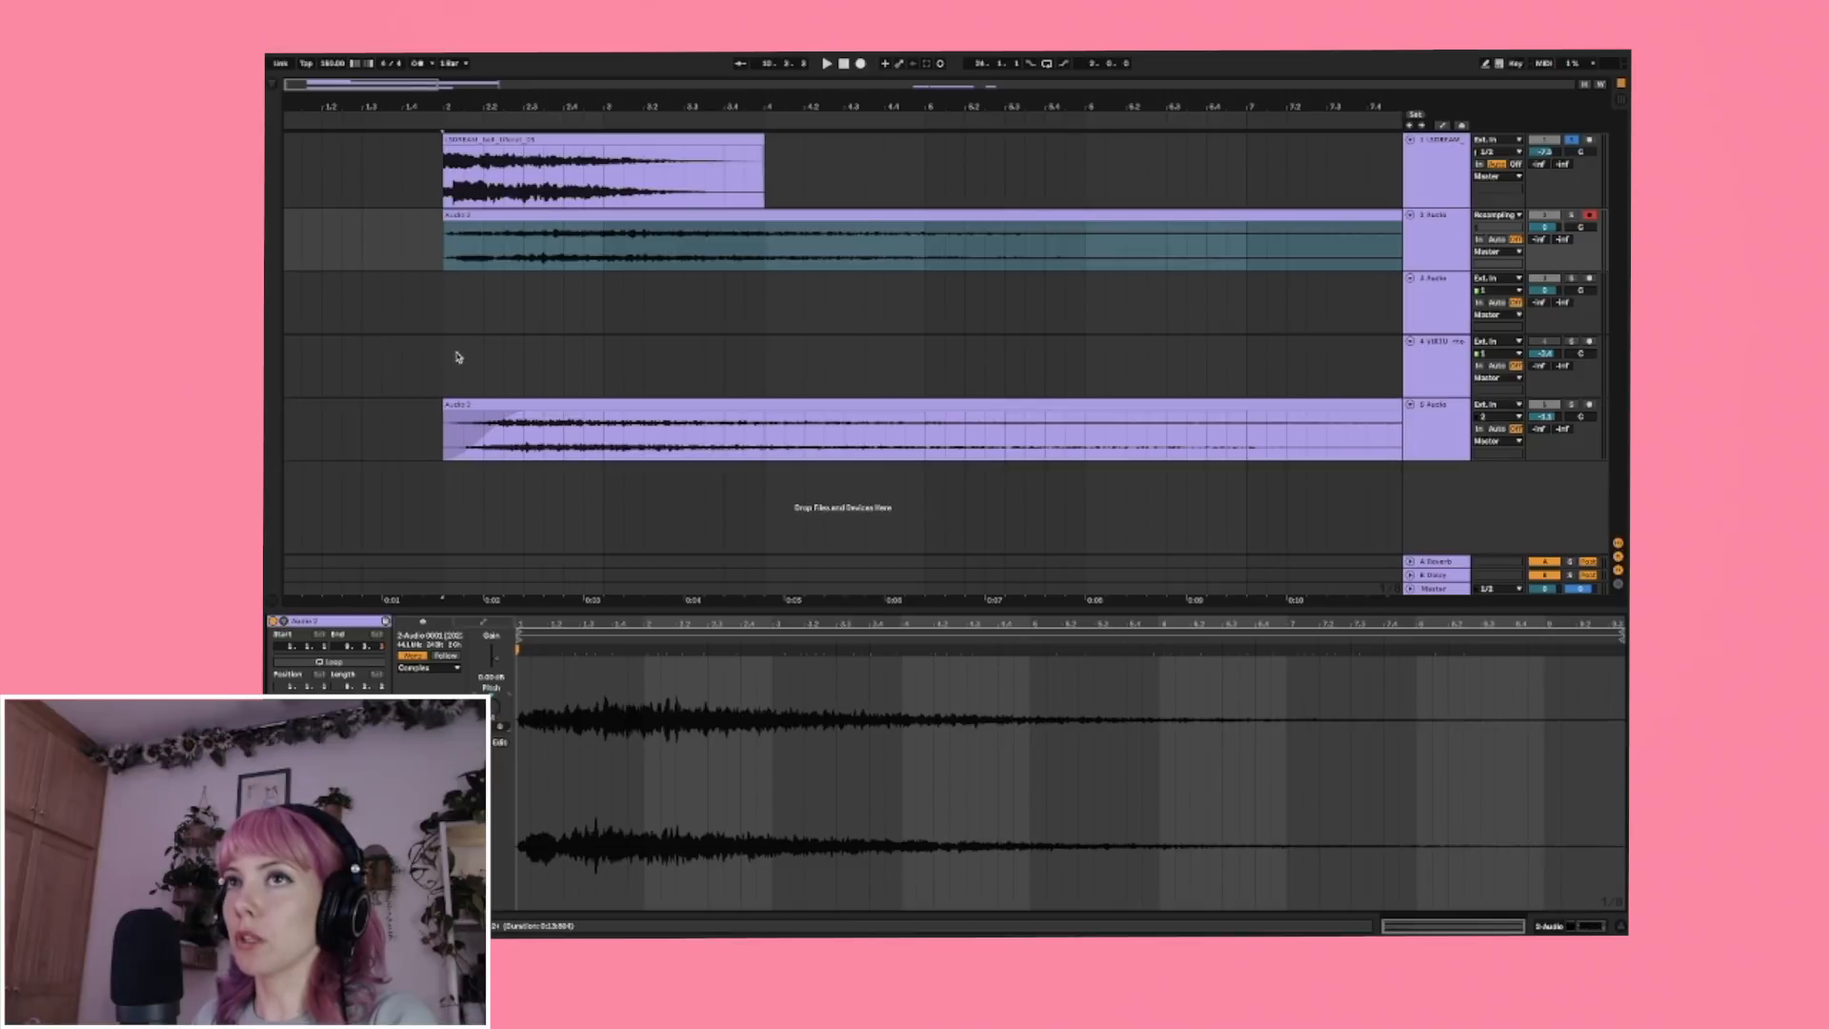
click(454, 593)
click(416, 658)
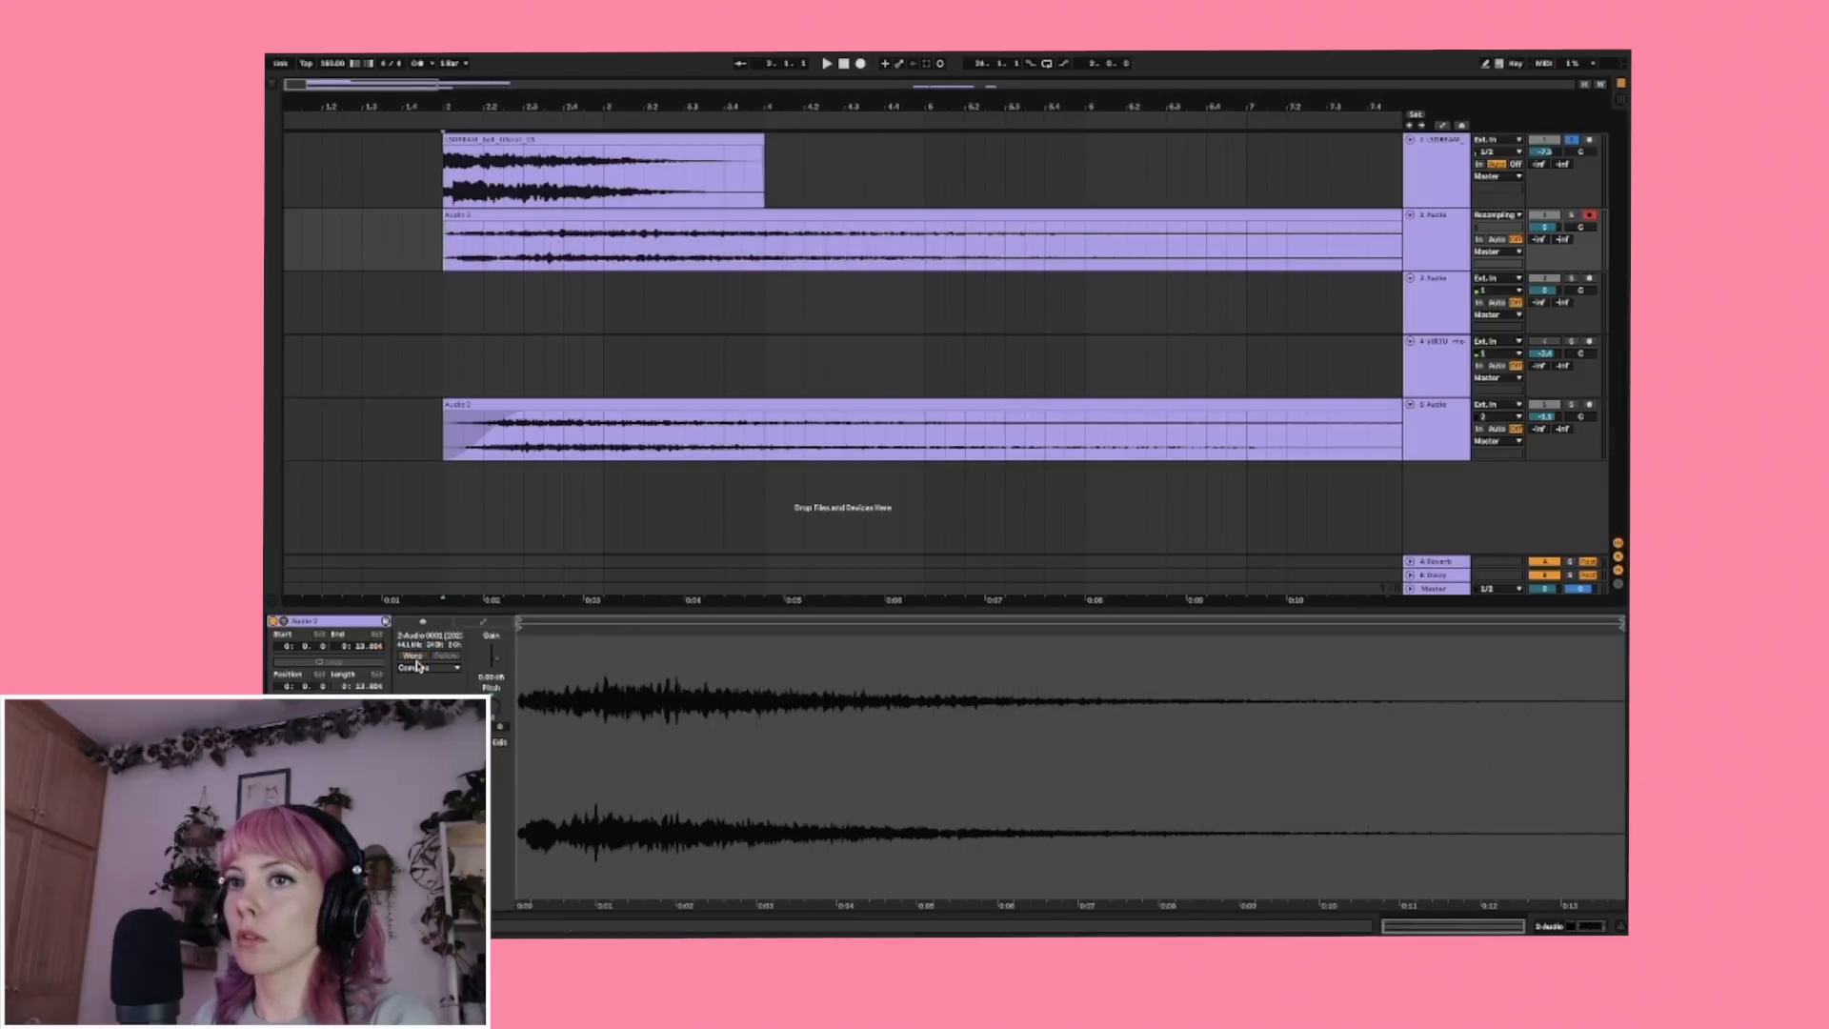
Solo the Resampling track instead of the bell track and play back the recorded reverb clip.
drag(744, 106, 514, 113)
key(space)
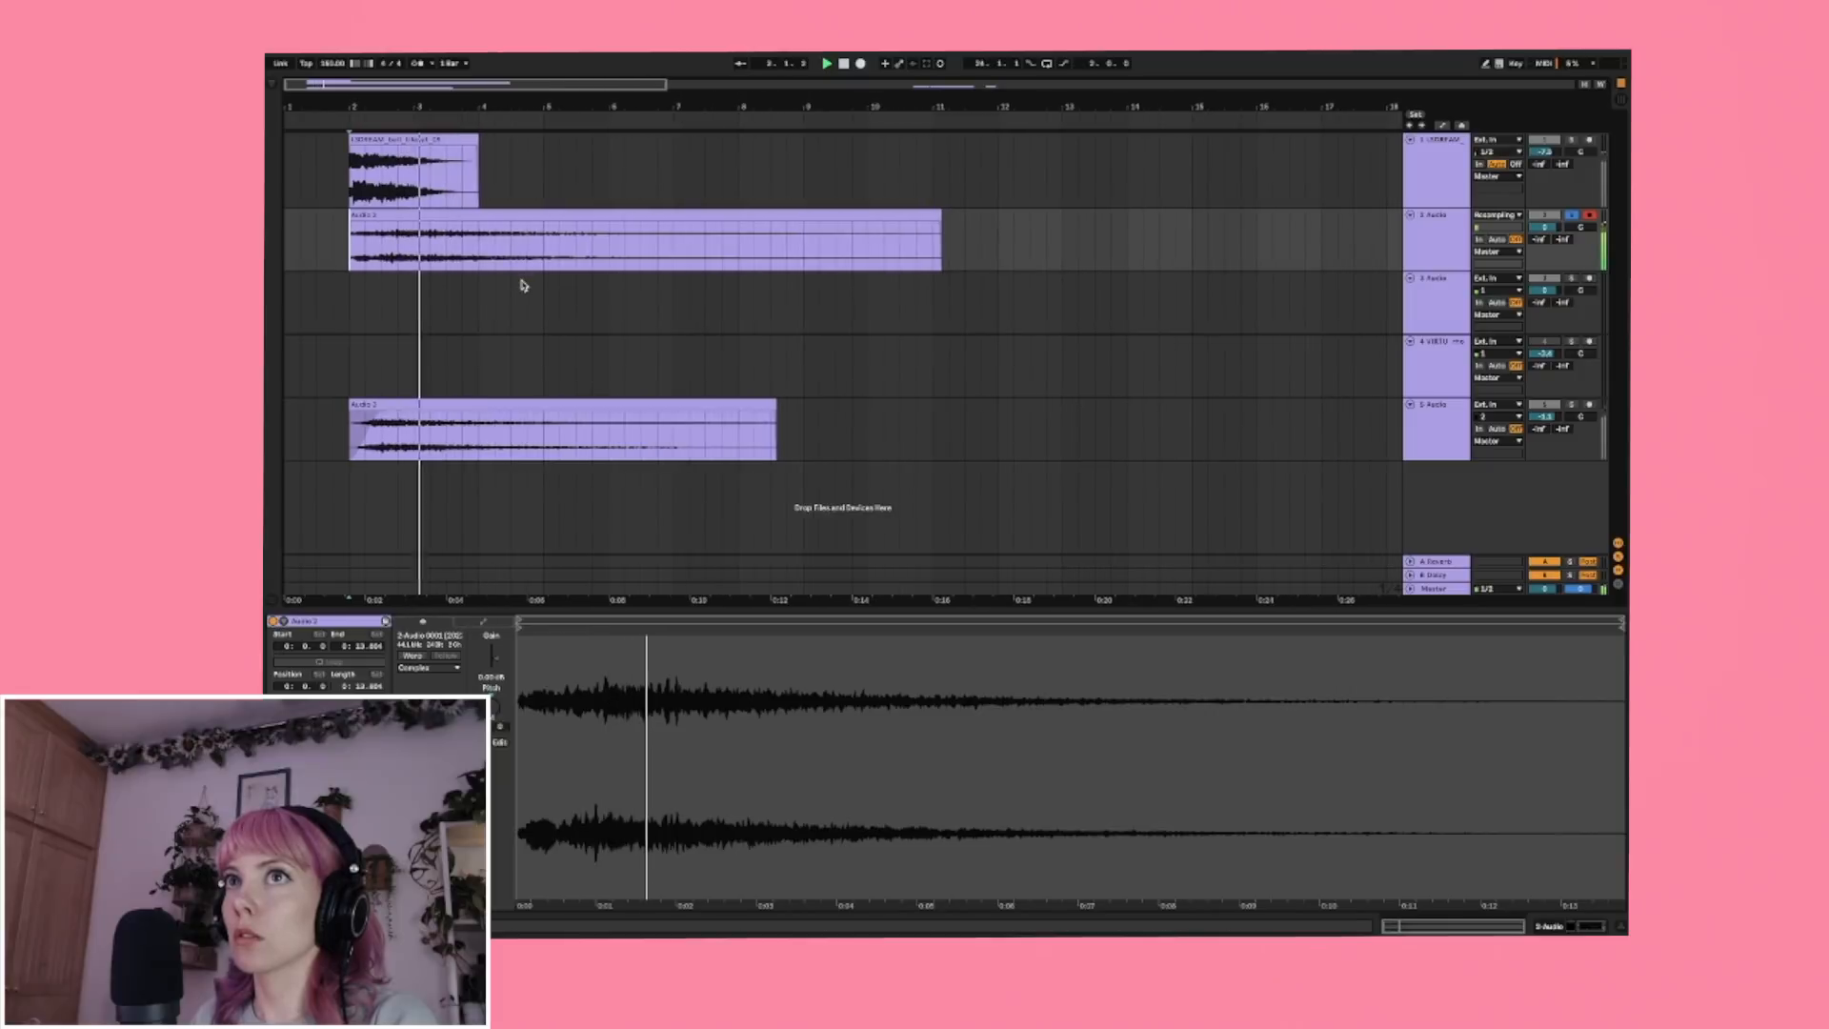
drag(380, 89, 438, 117)
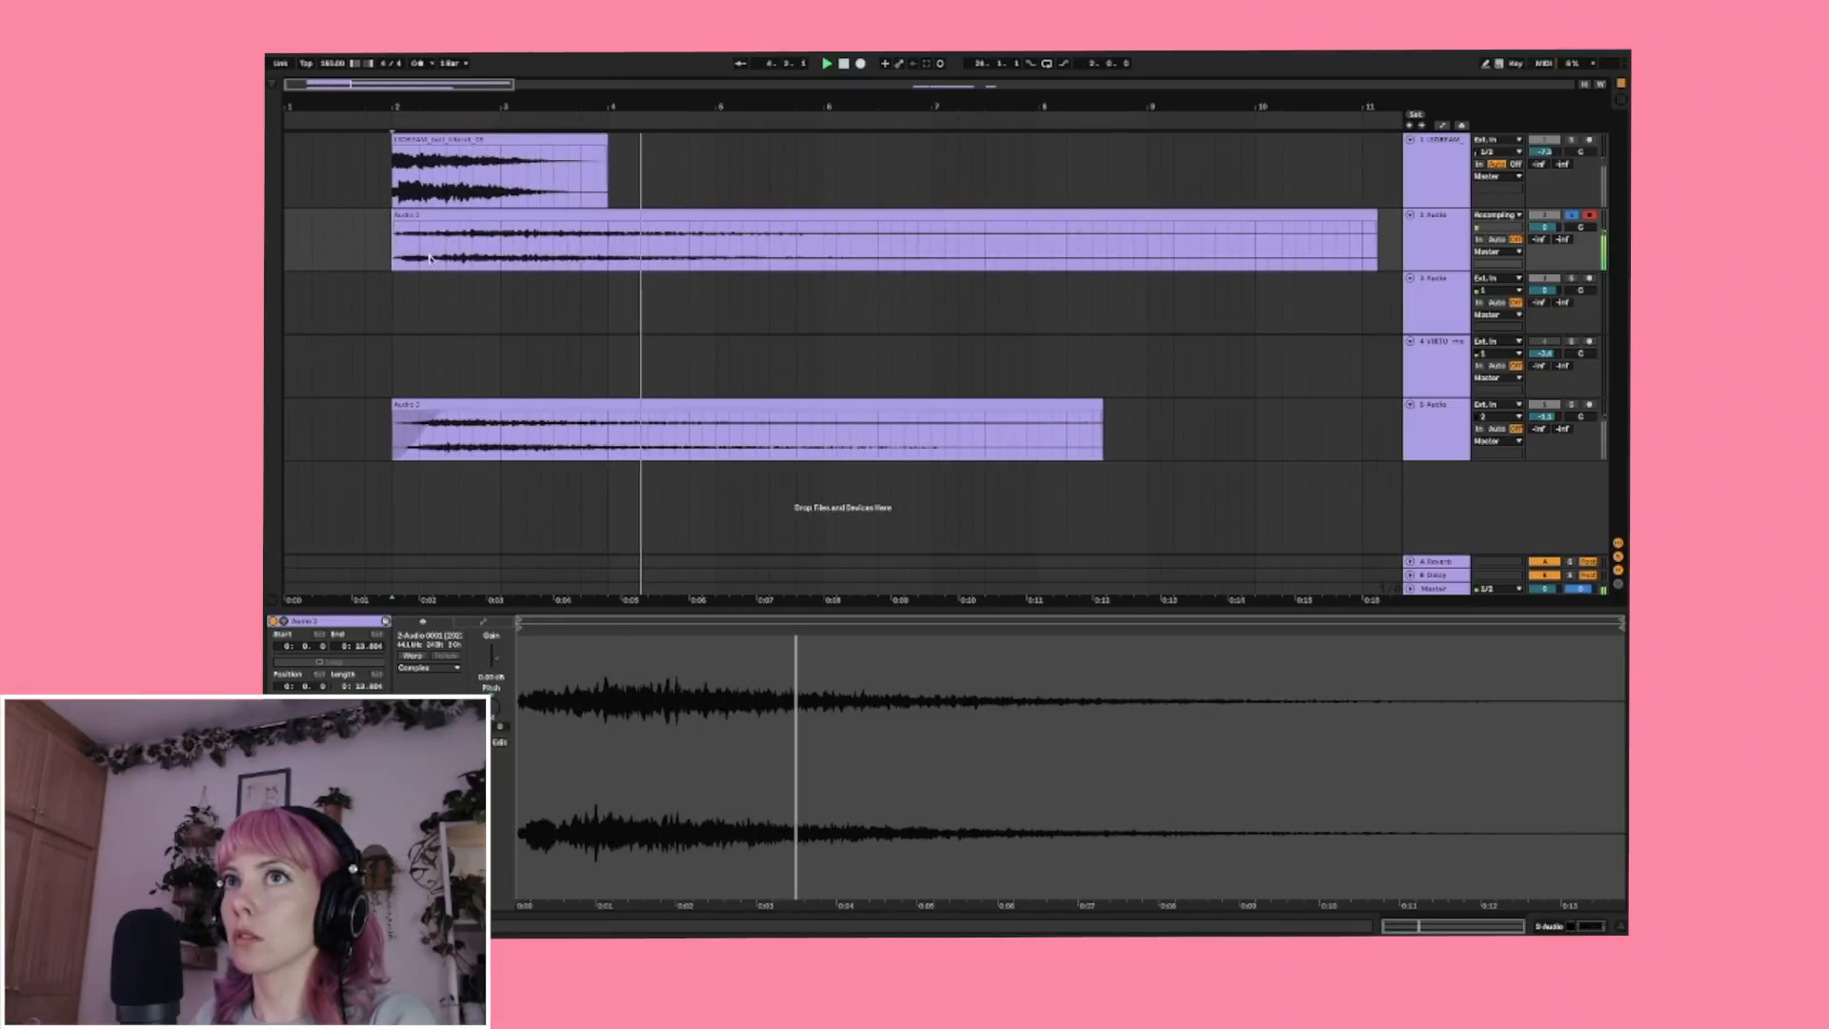
key(space)
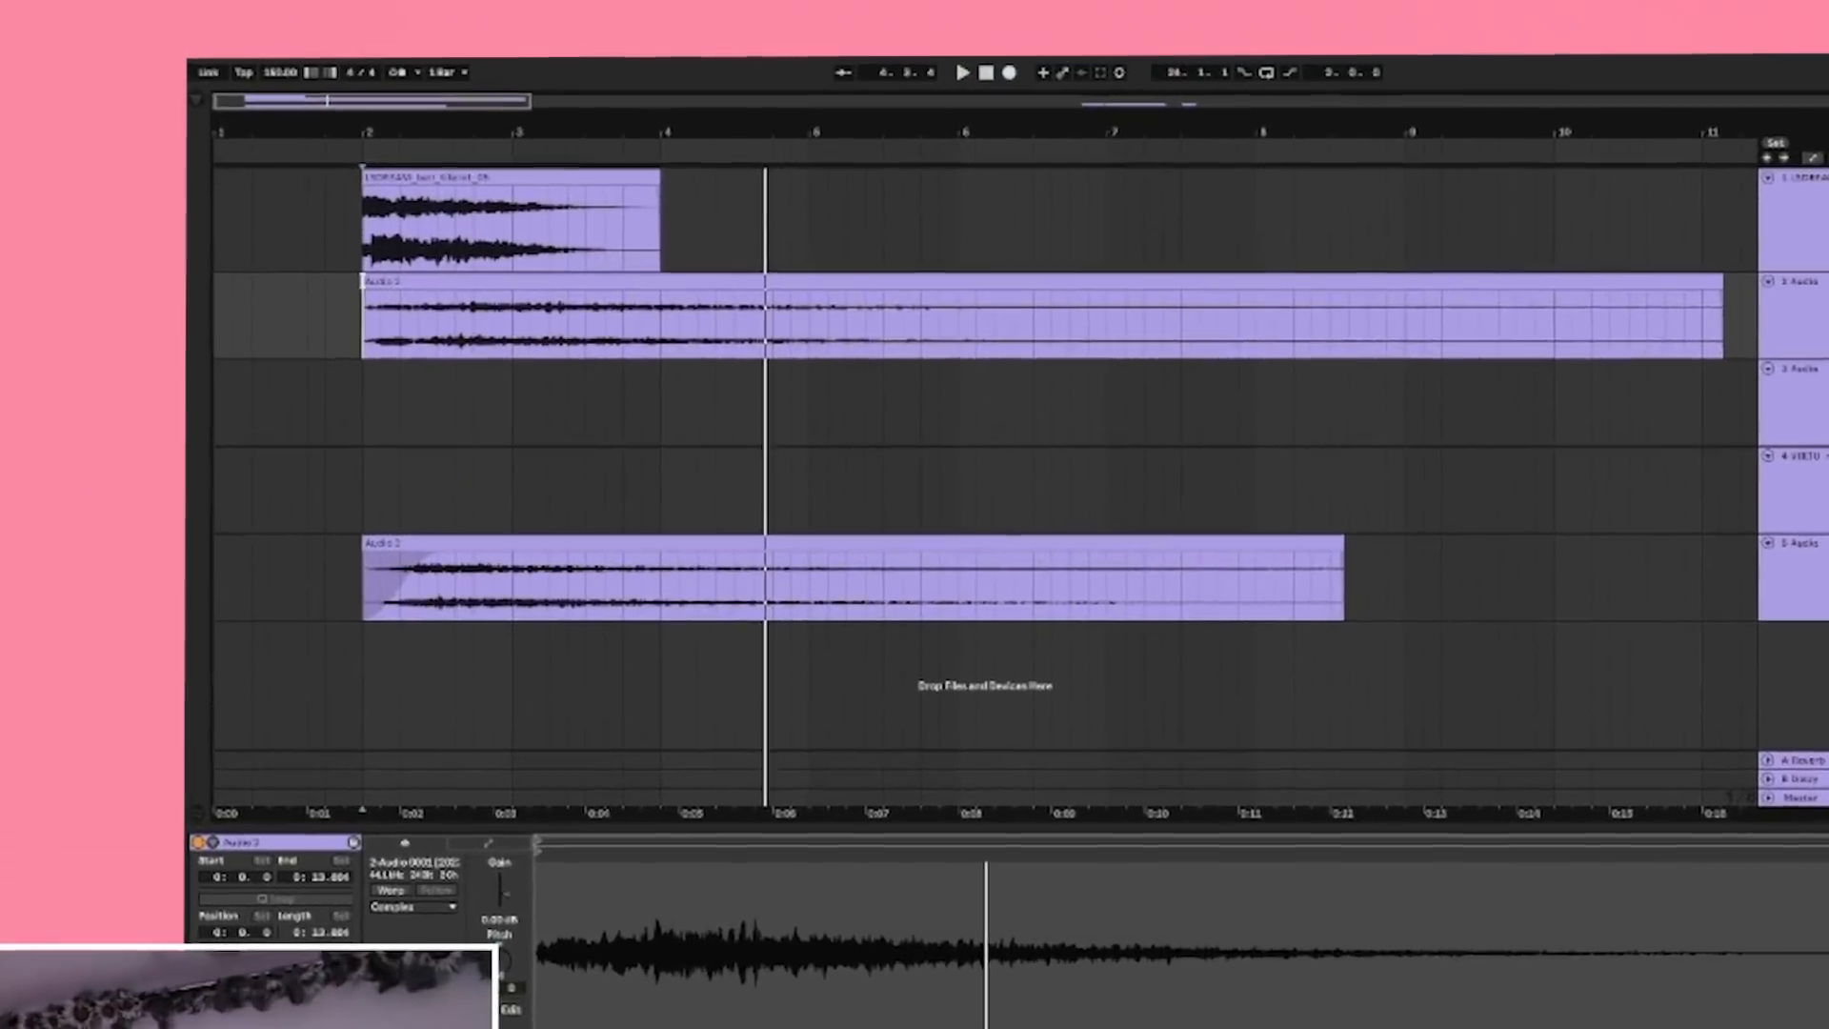
Trim the bell attack off the resampled clip so it starts at 2.3, with a short fade-in, auditioning the cut.
drag(389, 227, 418, 226)
click(373, 449)
key(space)
key(space)
drag(375, 385, 471, 404)
key(space)
click(391, 398)
key(space)
key(space)
key(space)
key(space)
Trim the start of the resampled clip further and align it with bar 2, playing back the result.
click(438, 383)
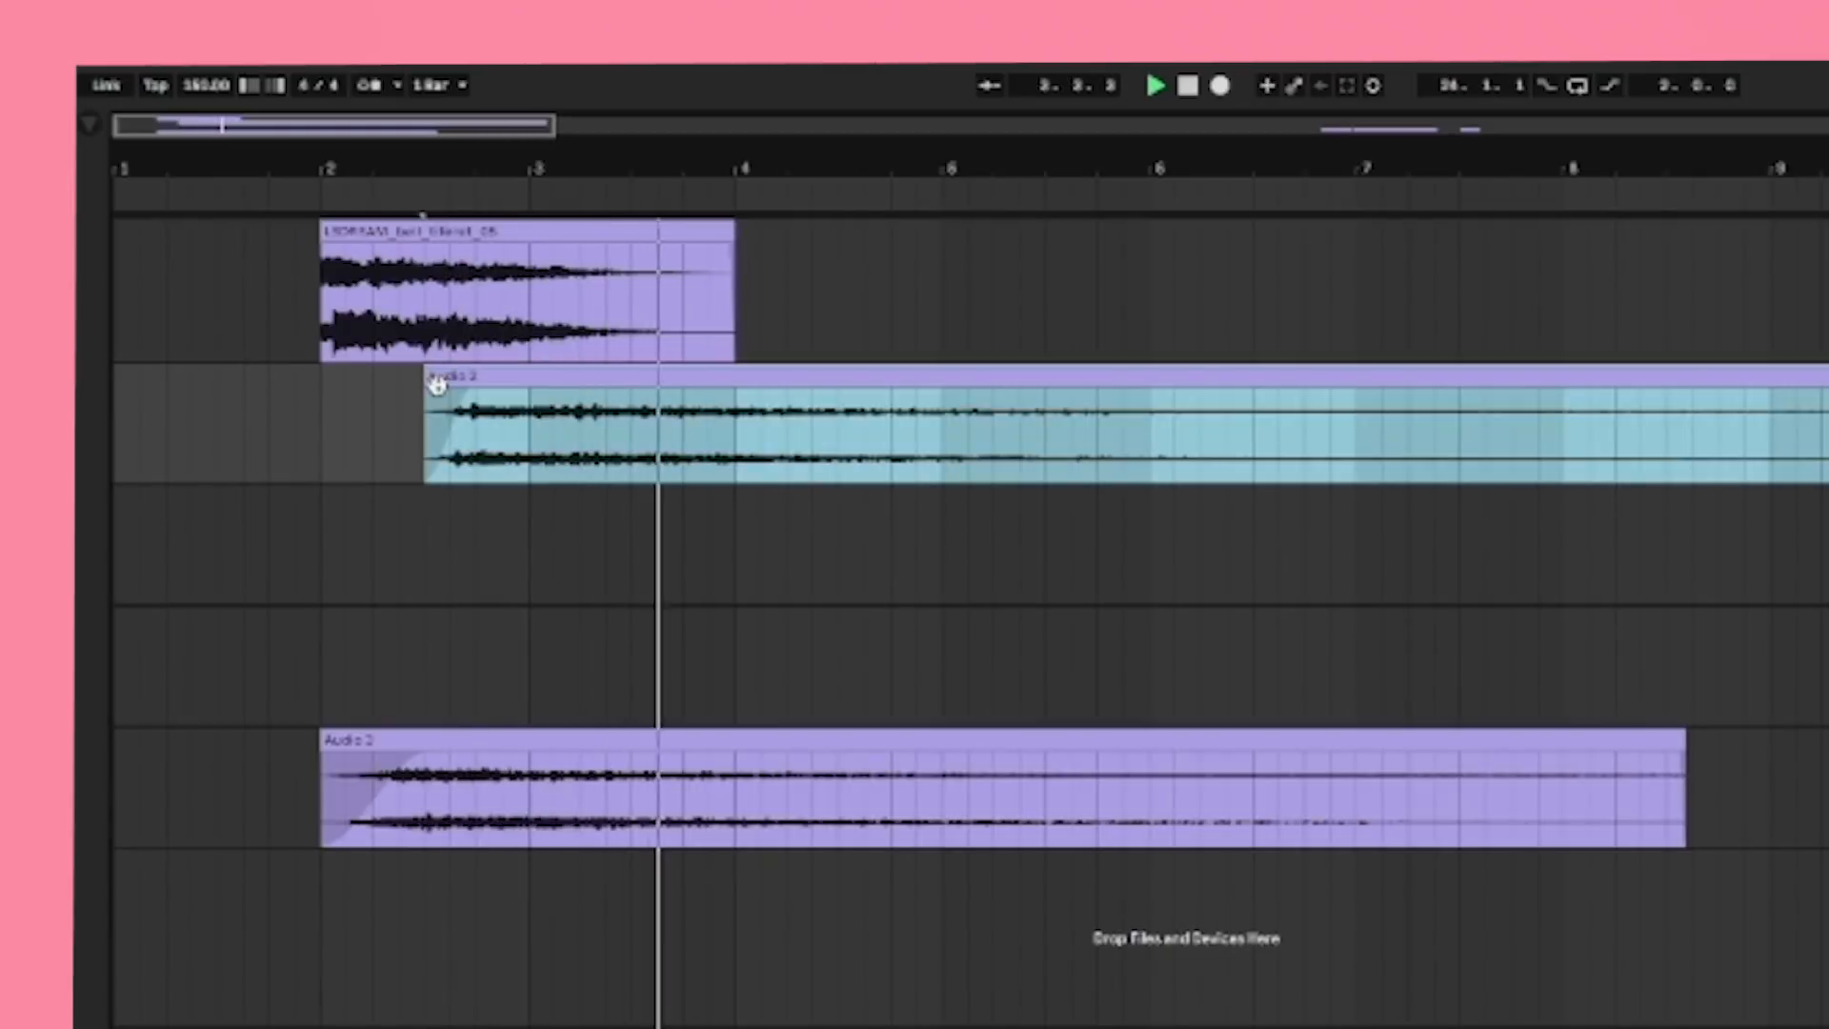
mouse_move(426, 409)
mouse_down()
mouse_move(664, 415)
mouse_move(607, 385)
mouse_move(684, 411)
mouse_move(654, 386)
mouse_move(543, 427)
mouse_move(415, 441)
mouse_up()
key(space)
key(space)
key(space)
key(space)
key(ctrl+z)
key(space)
key(space)
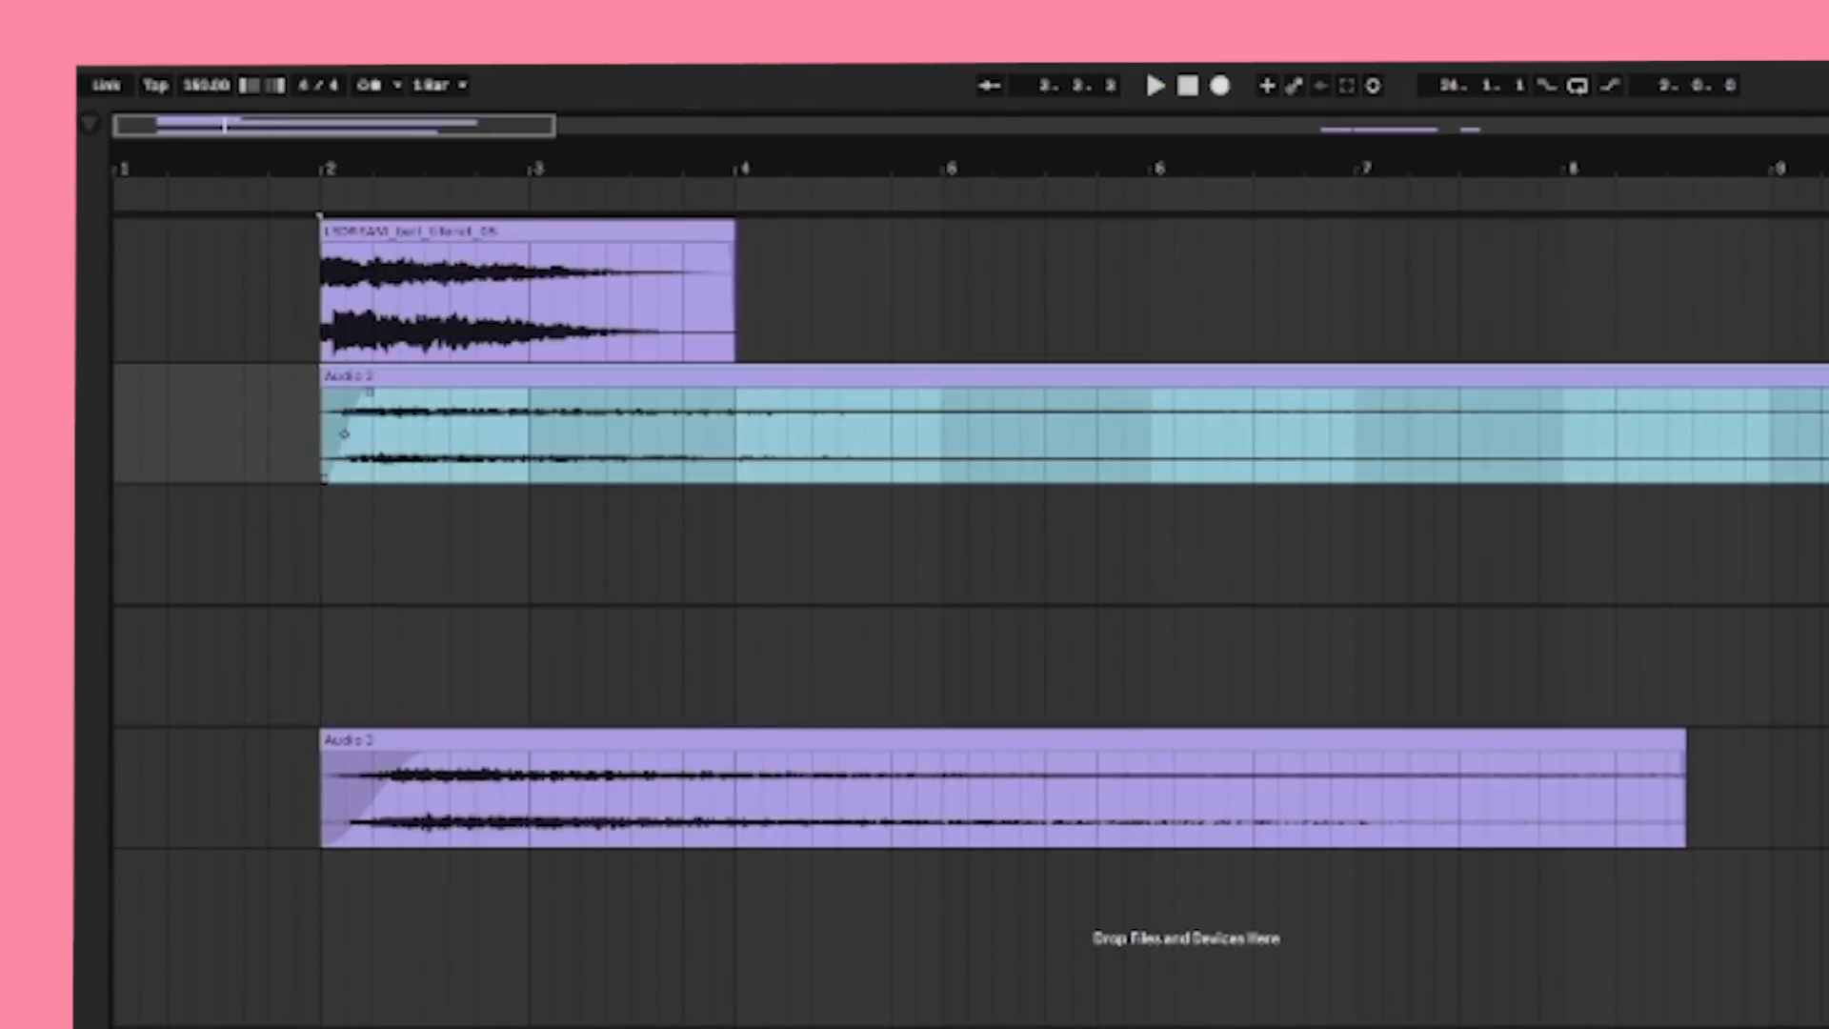
key(space)
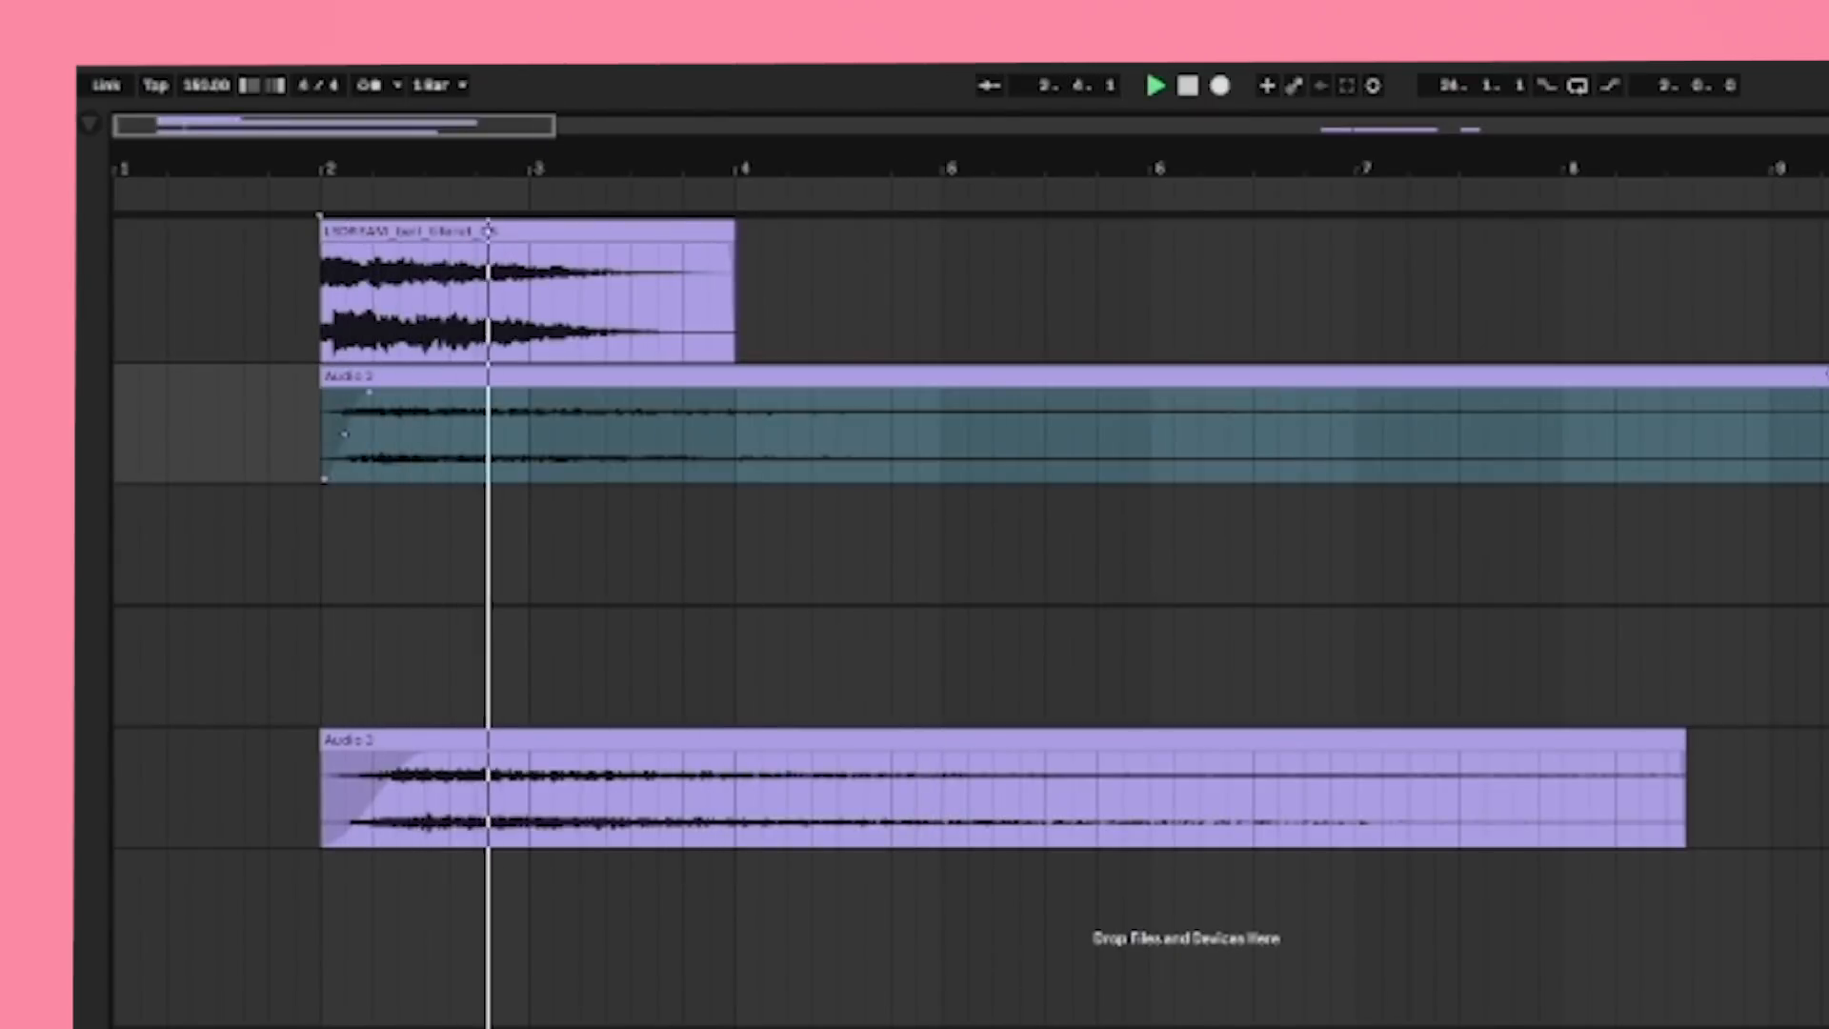
key(space)
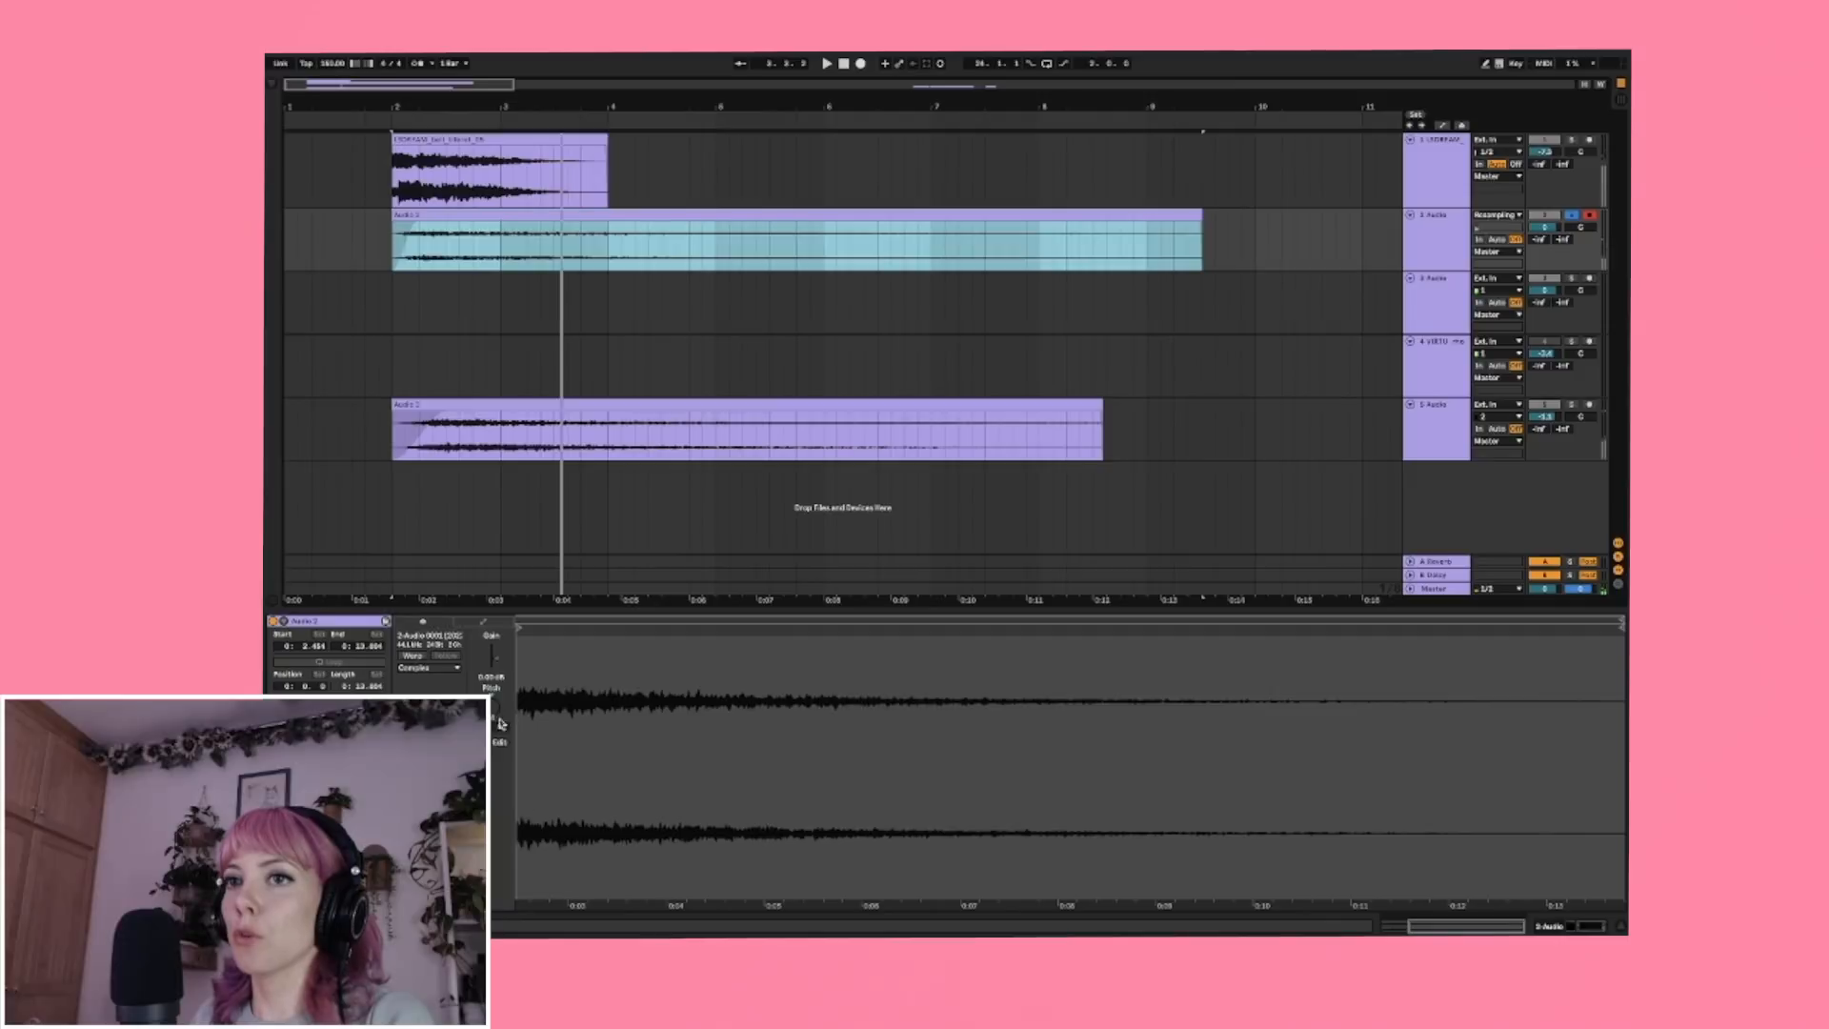
Raise the clip gain of the trimmed resampled reverb.
drag(497, 662, 497, 660)
click(1402, 258)
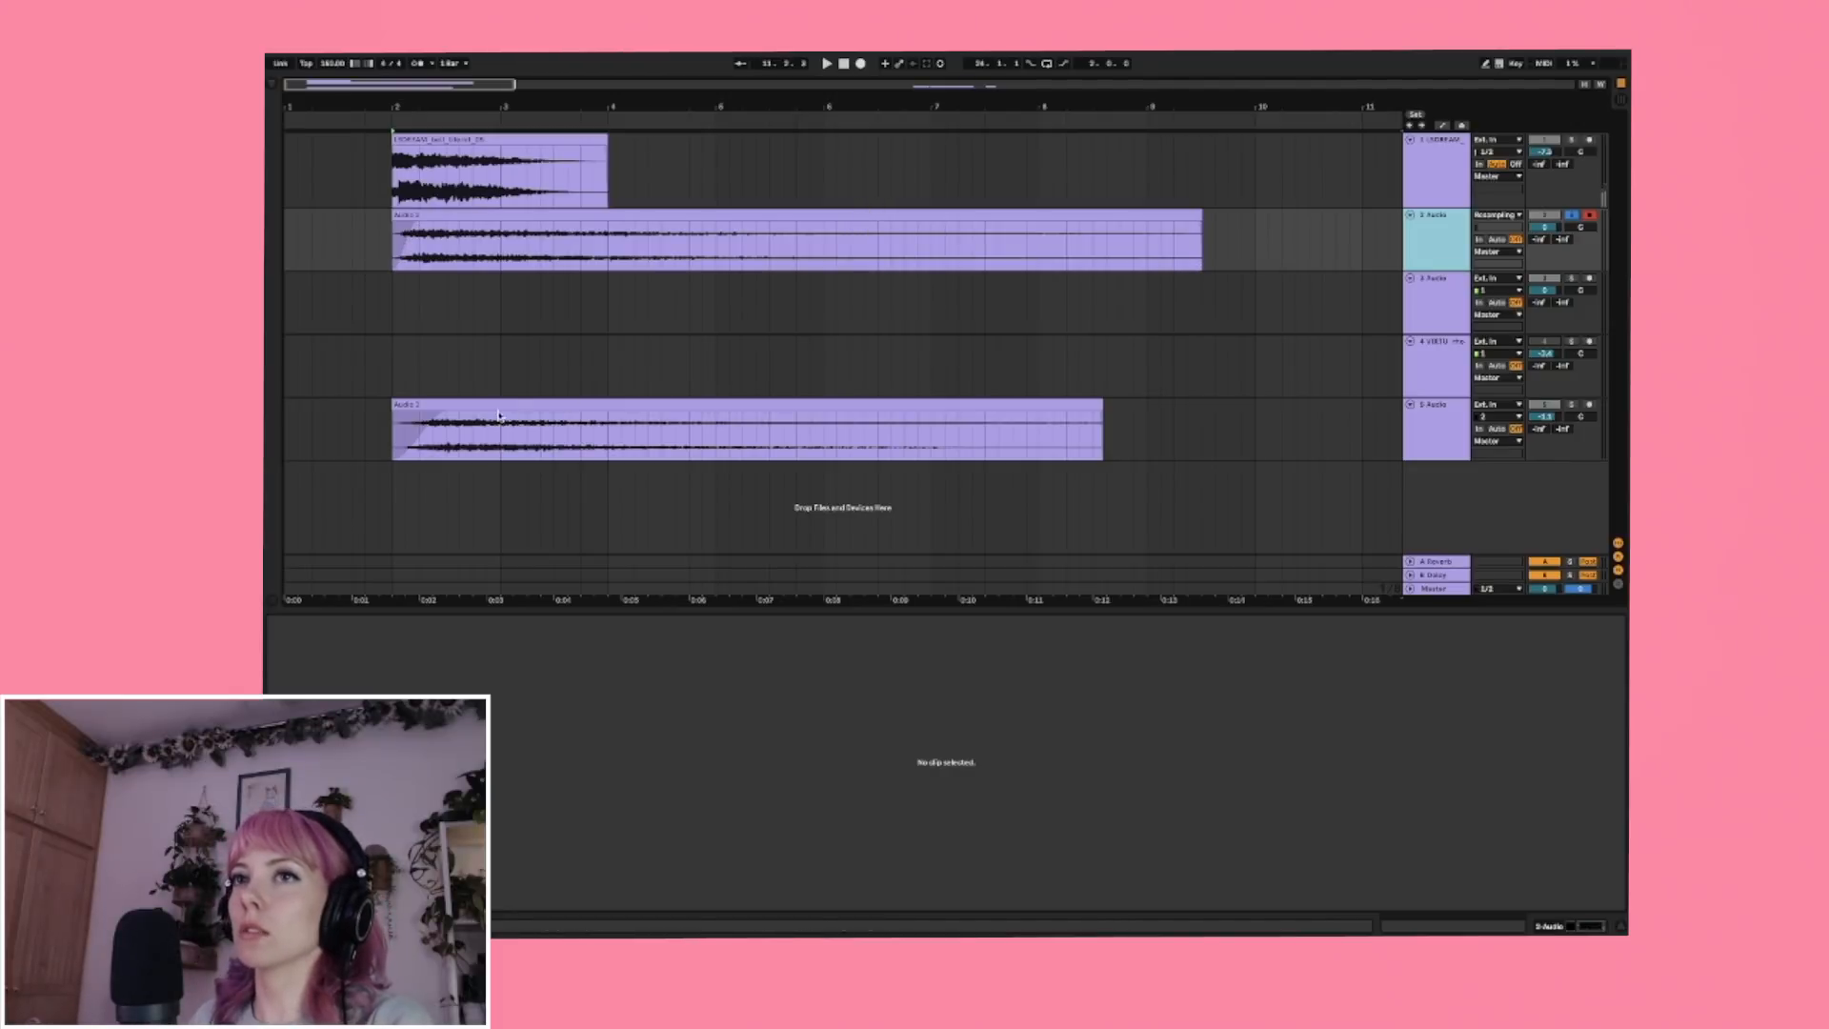
Compare the original bell with the finished resampled clip on track 5 by soloing each track during playback.
click(886, 404)
click(1570, 406)
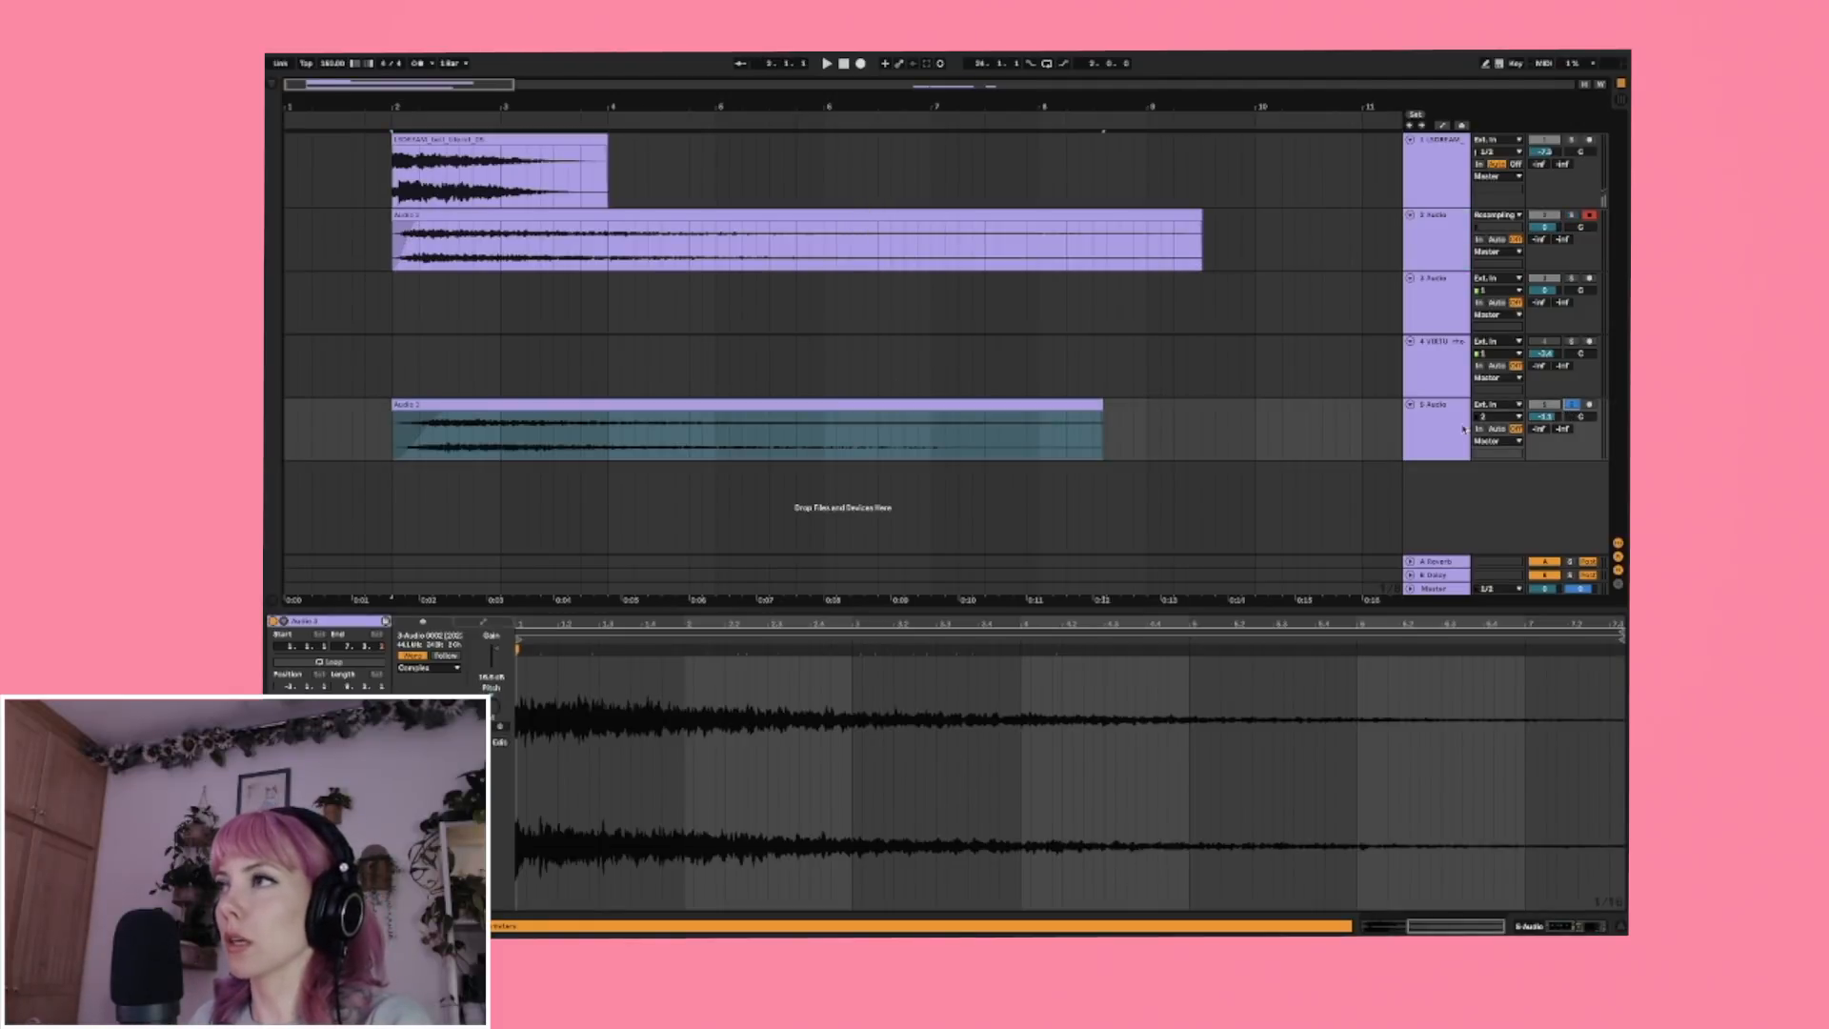
click(620, 404)
key(space)
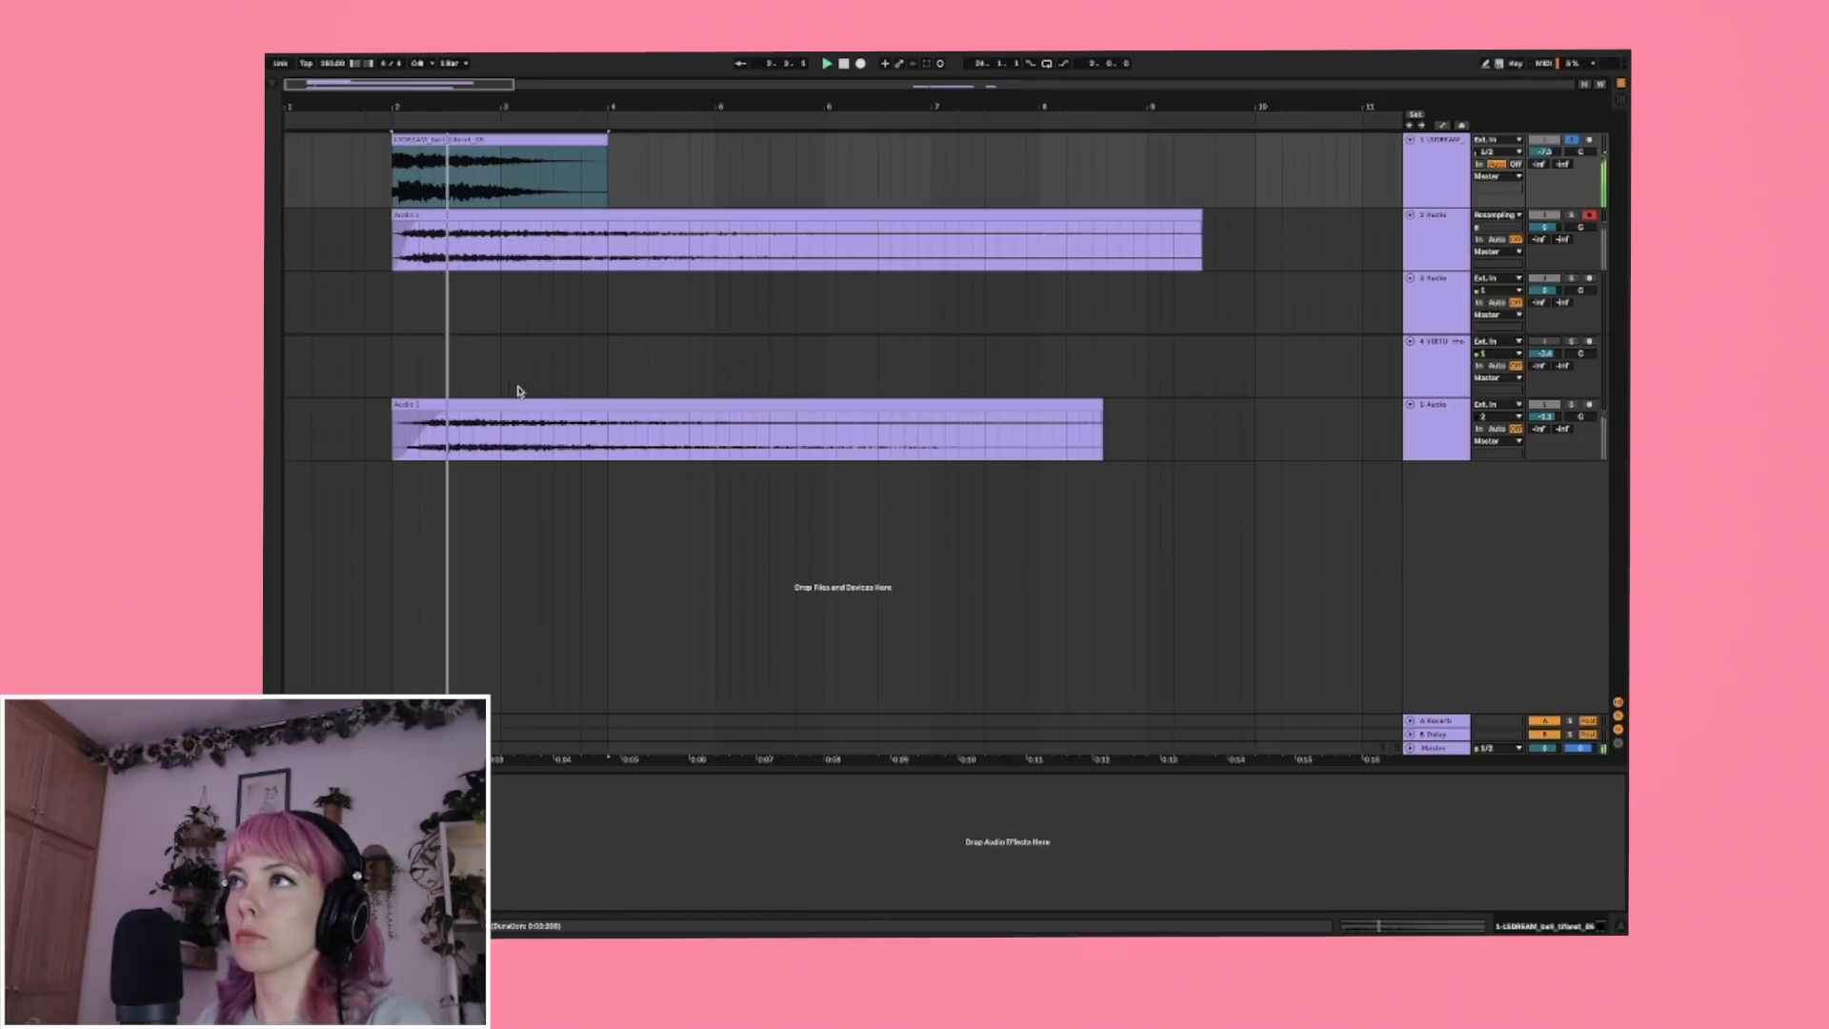
click(1572, 405)
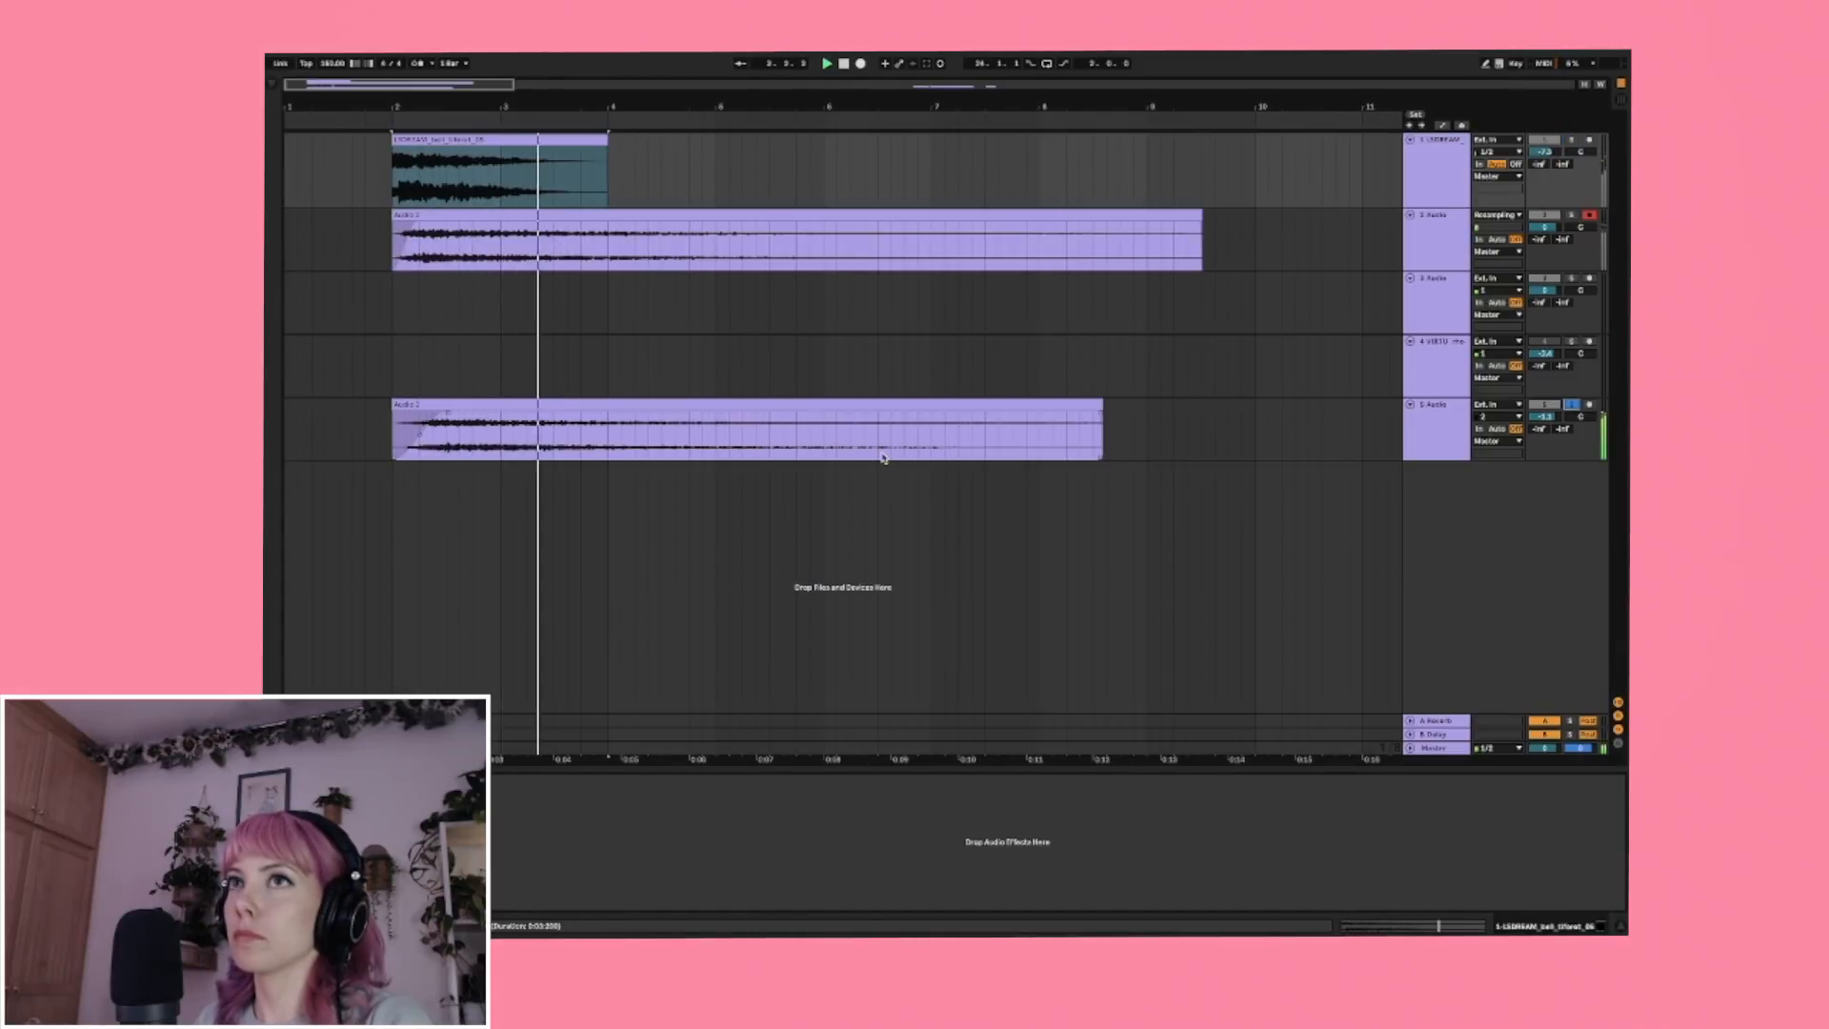
key(space)
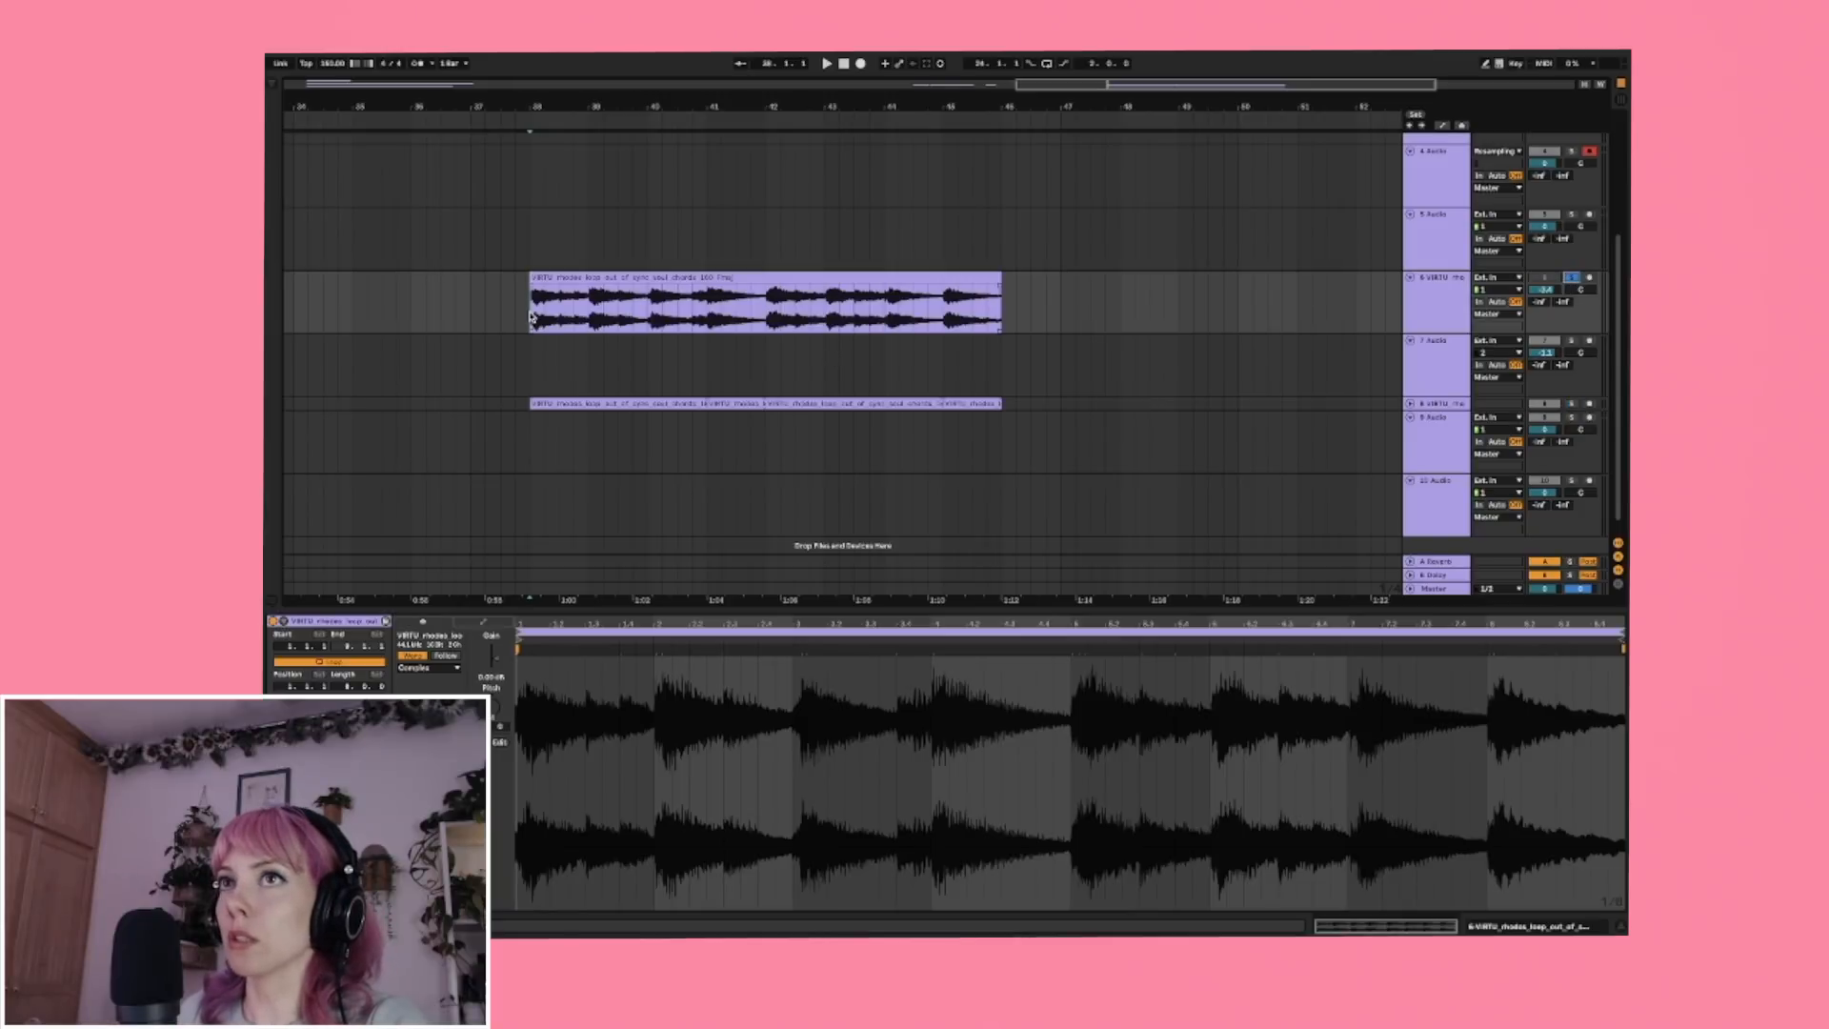
Play the soloed original rhodes loop on track 6 from its start at bar 38, ending with its solo turned off.
drag(550, 99, 551, 121)
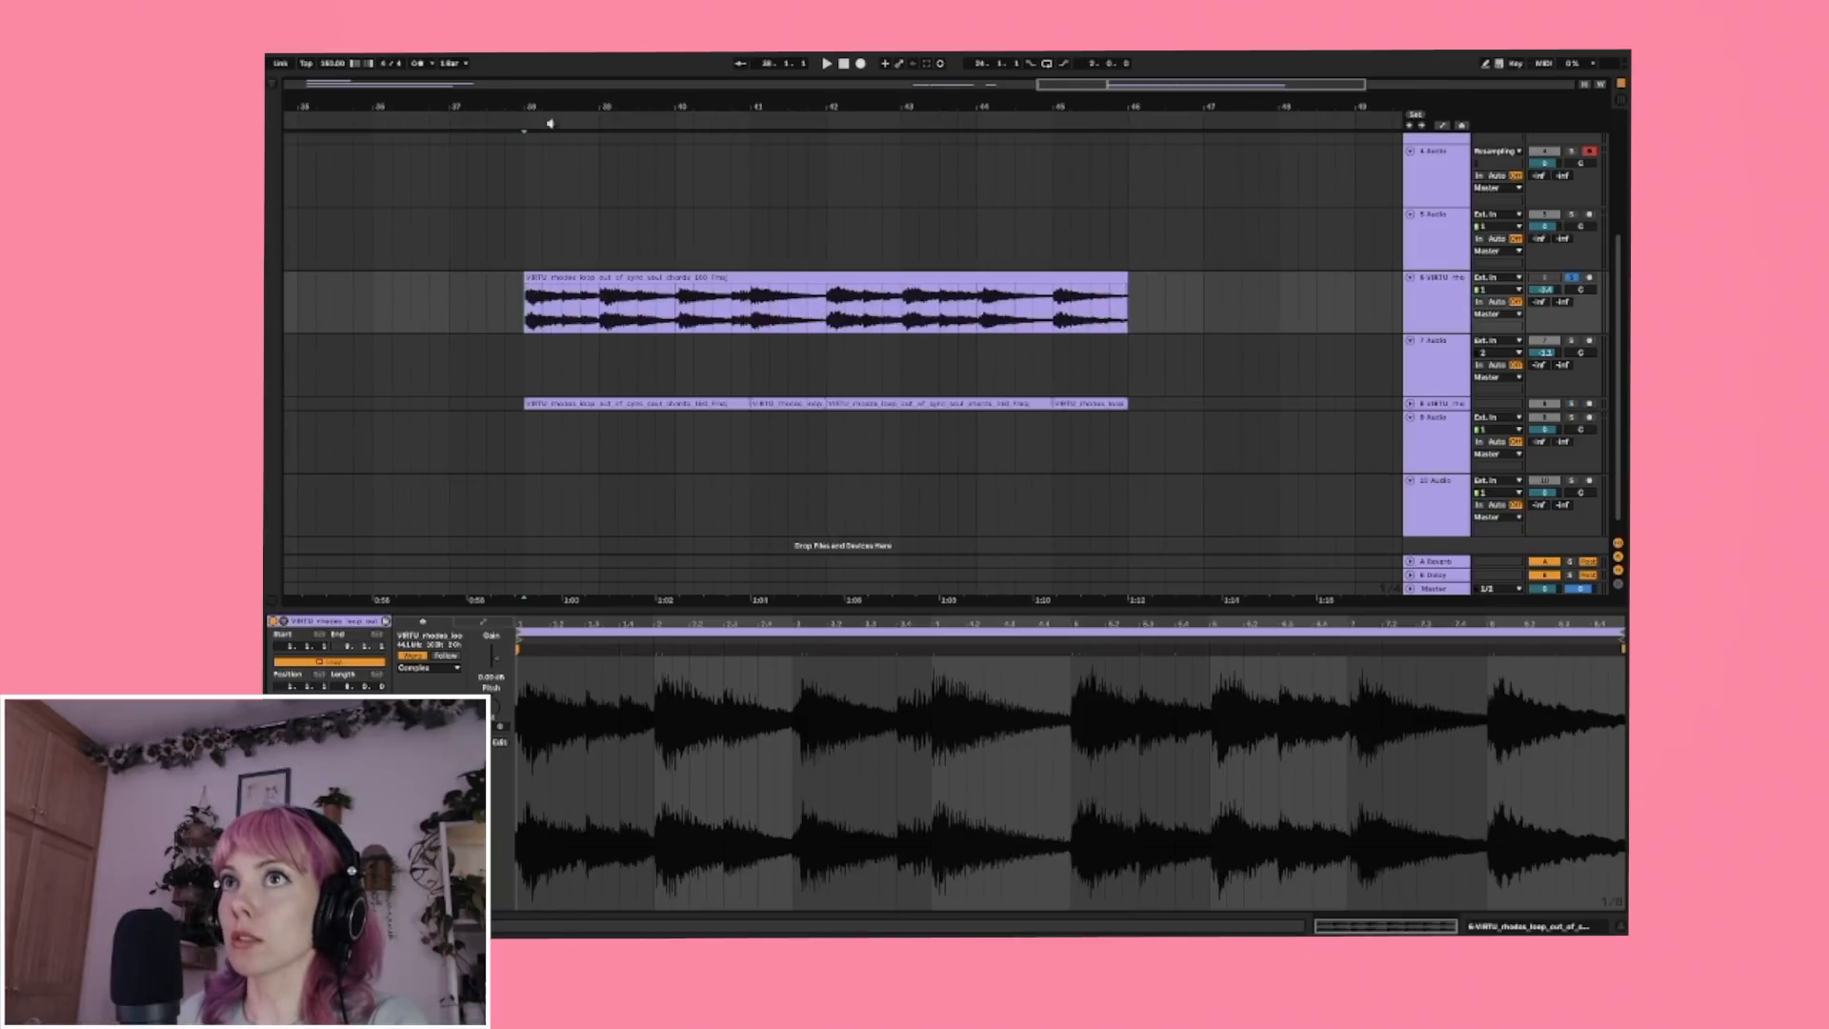
click(552, 275)
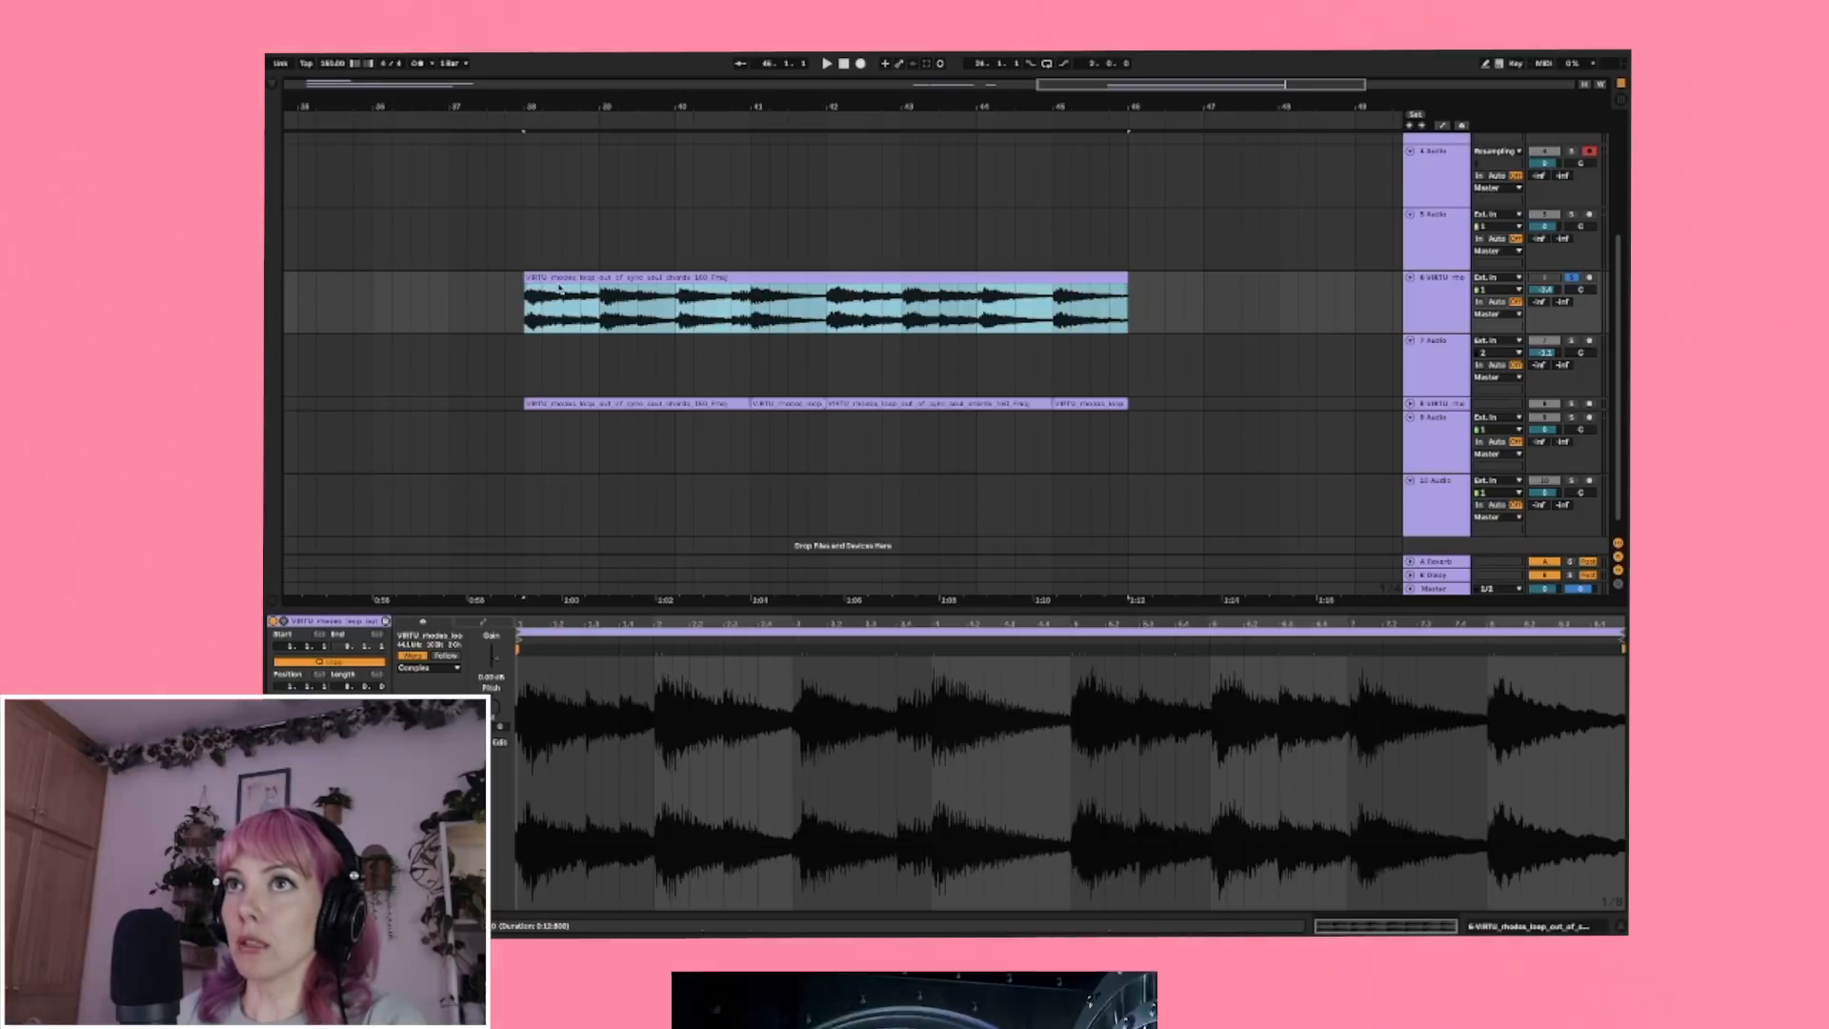
drag(604, 107, 604, 124)
click(510, 324)
drag(598, 106, 544, 101)
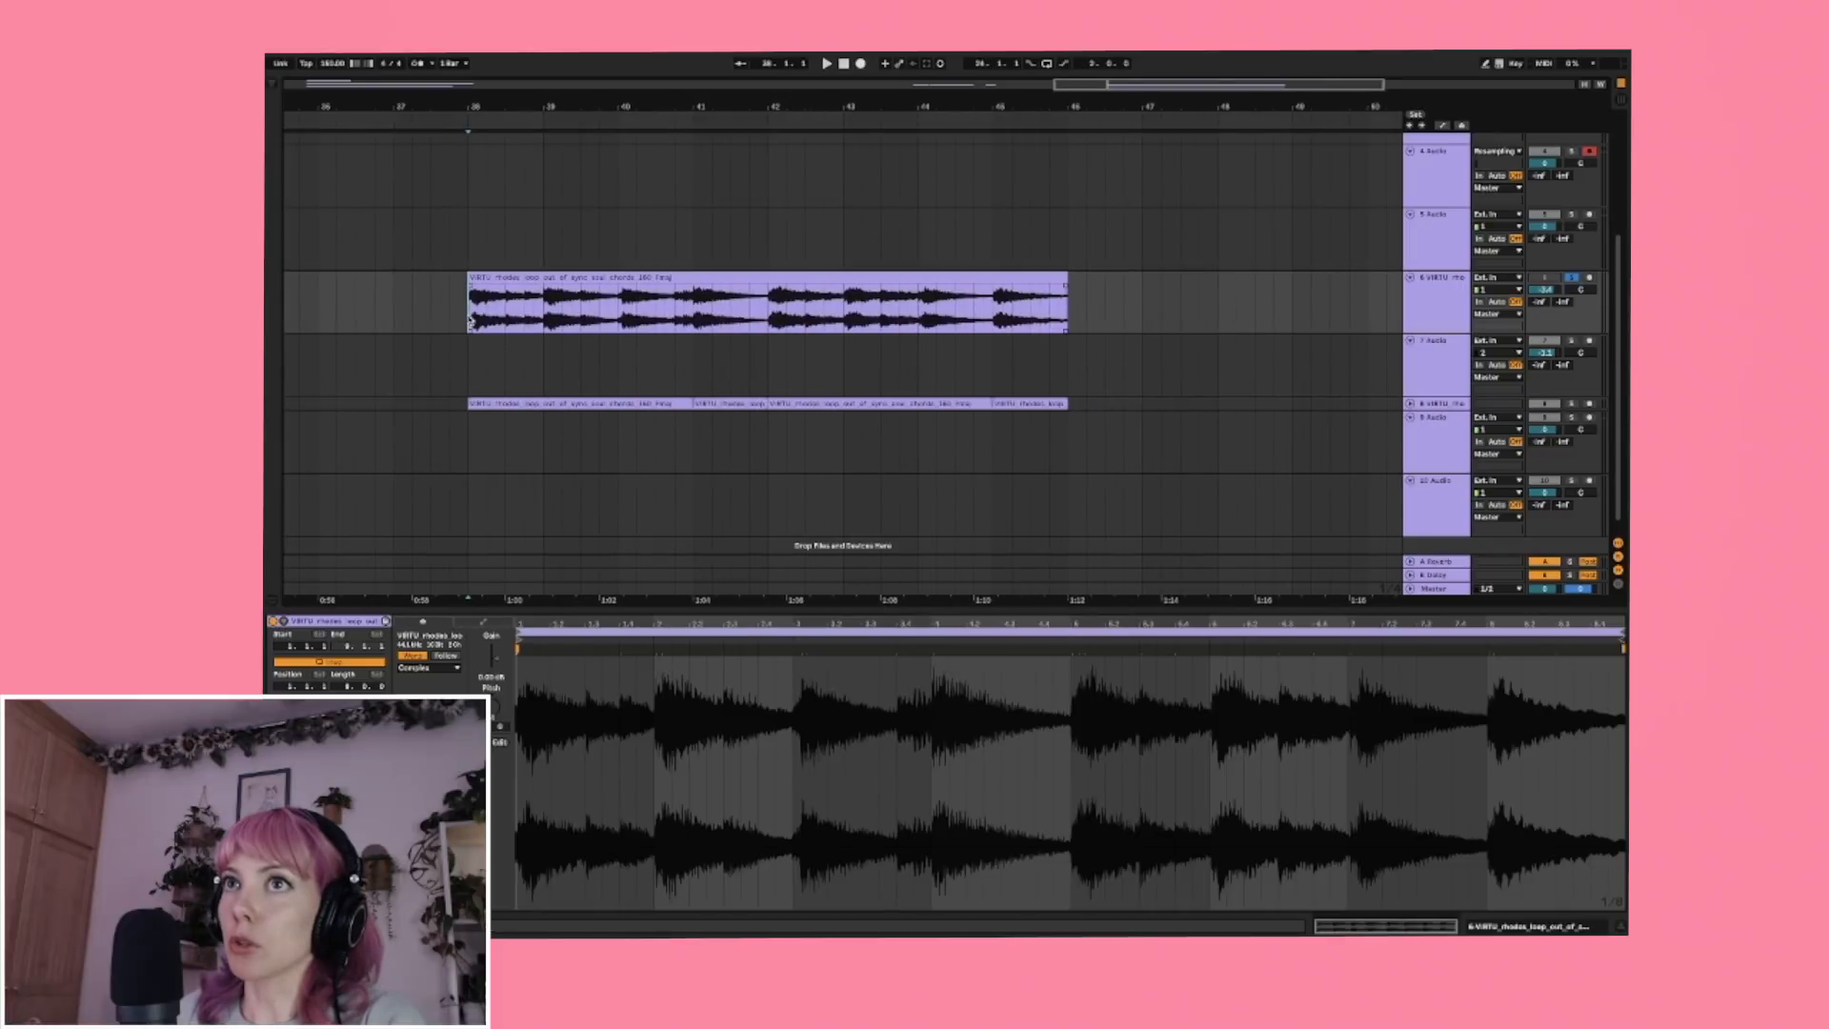
key(space)
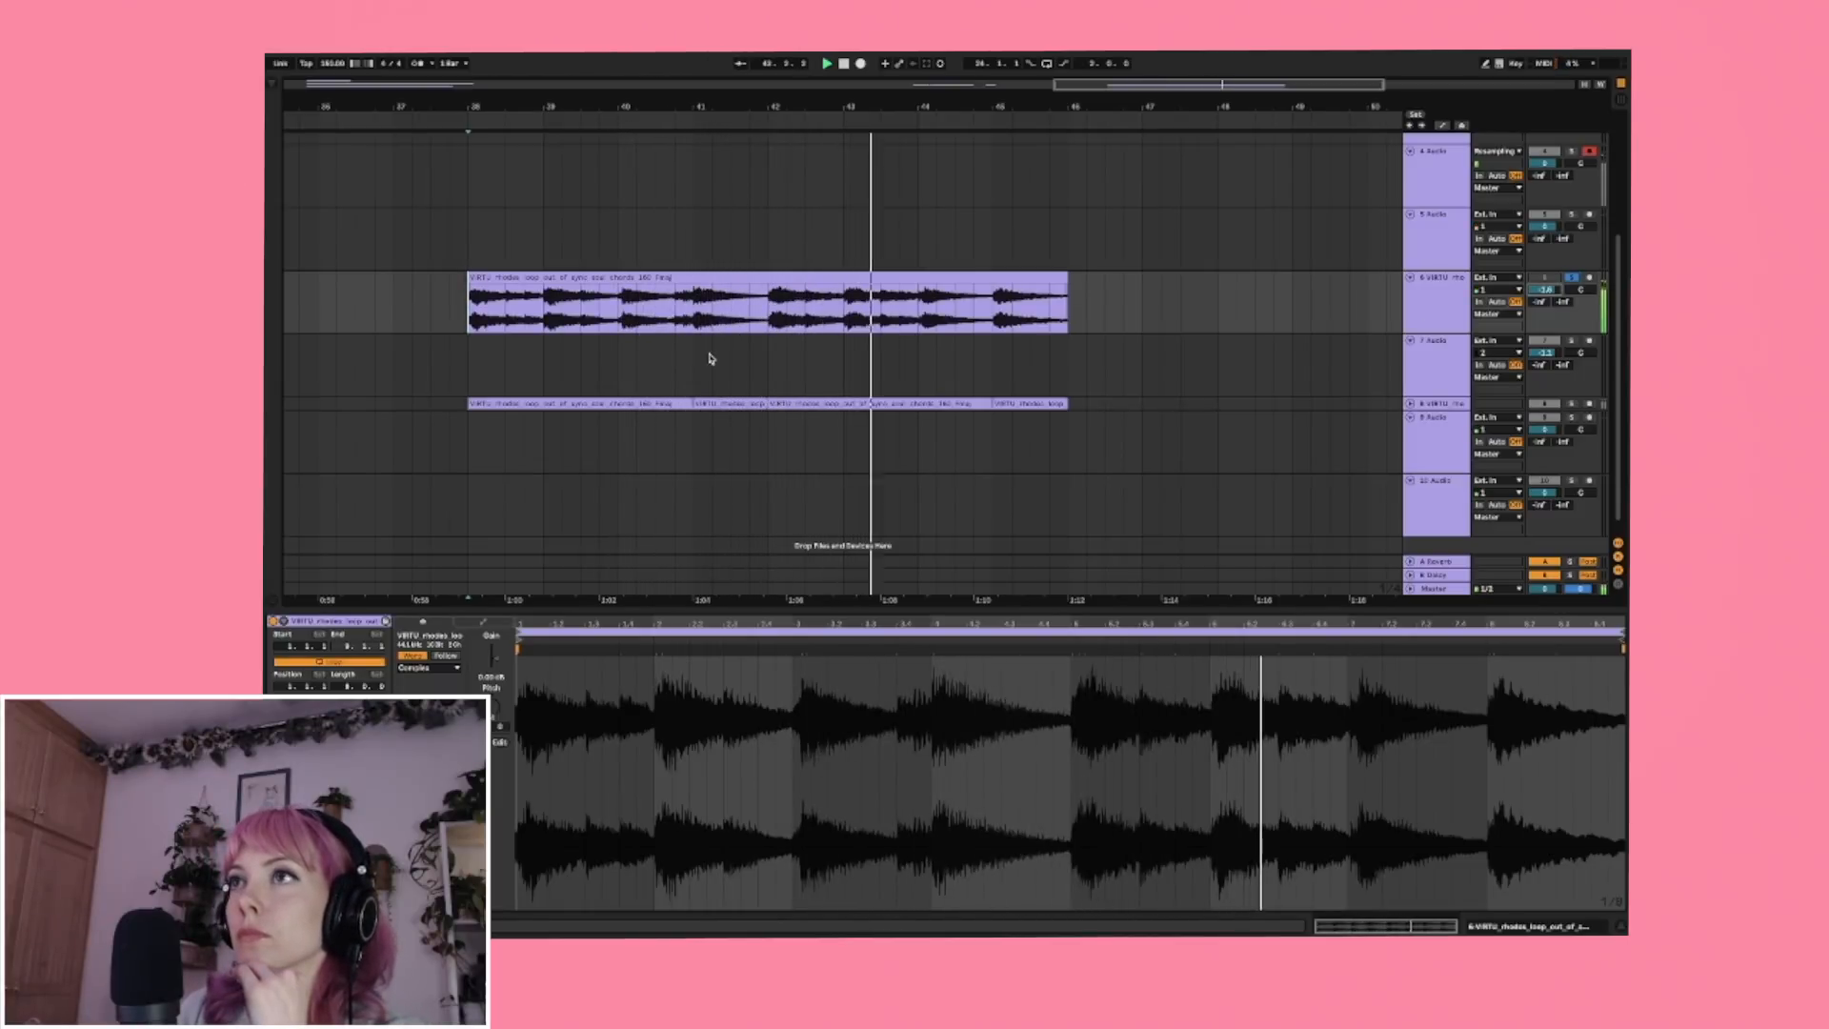
click(1570, 277)
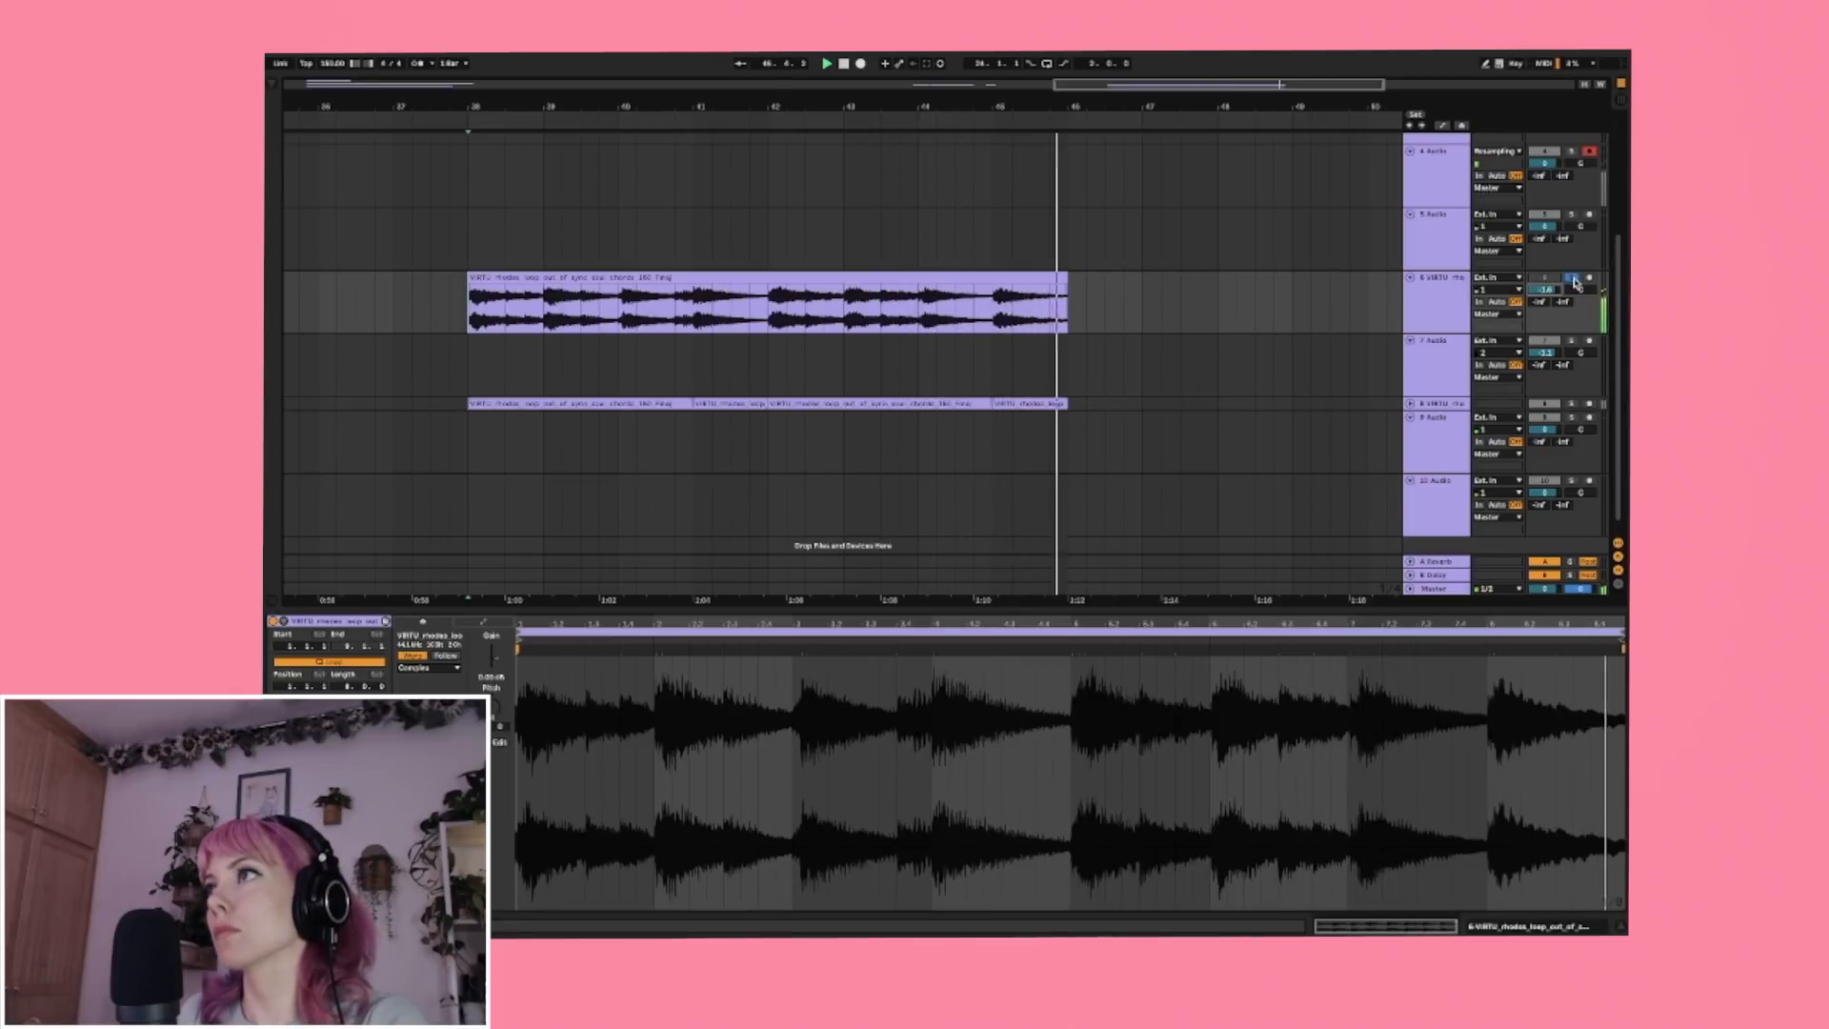
Duplicate the rhodes loop from track 6 onto track 7 at bar 38 and reverse the copy.
click(765, 277)
key(space)
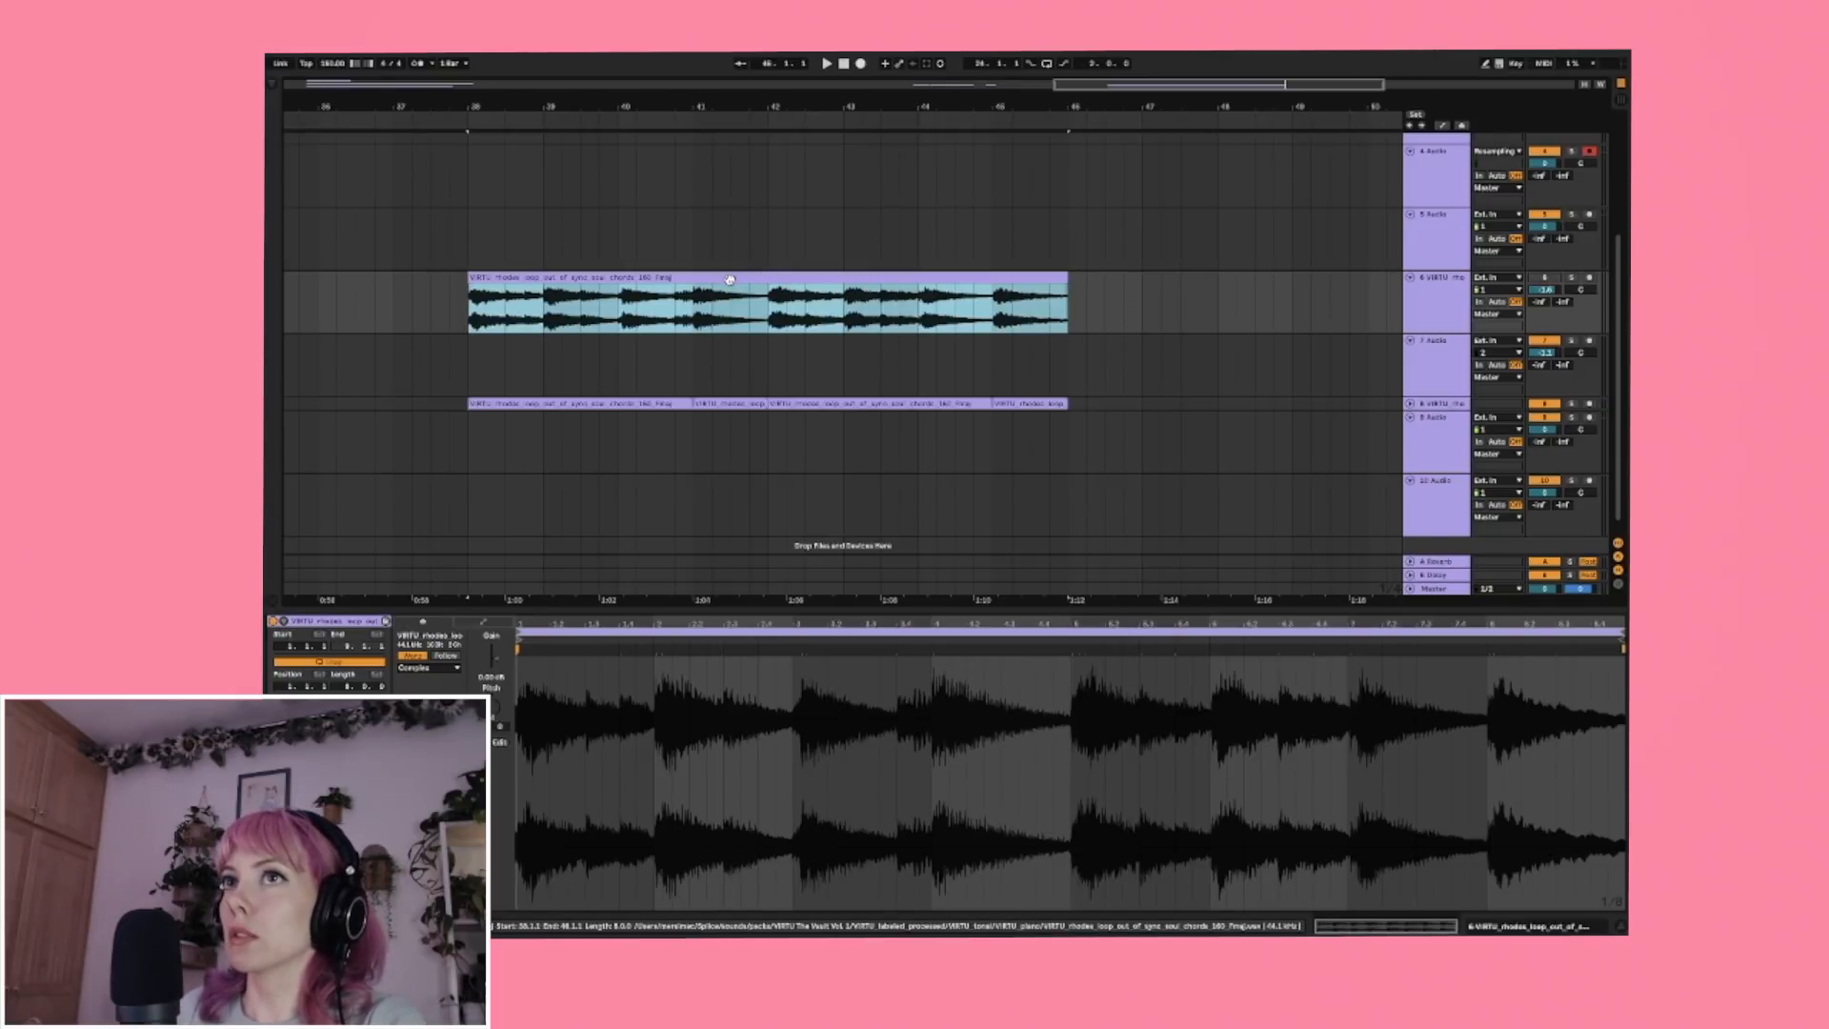
click(468, 371)
key(ctrl+v)
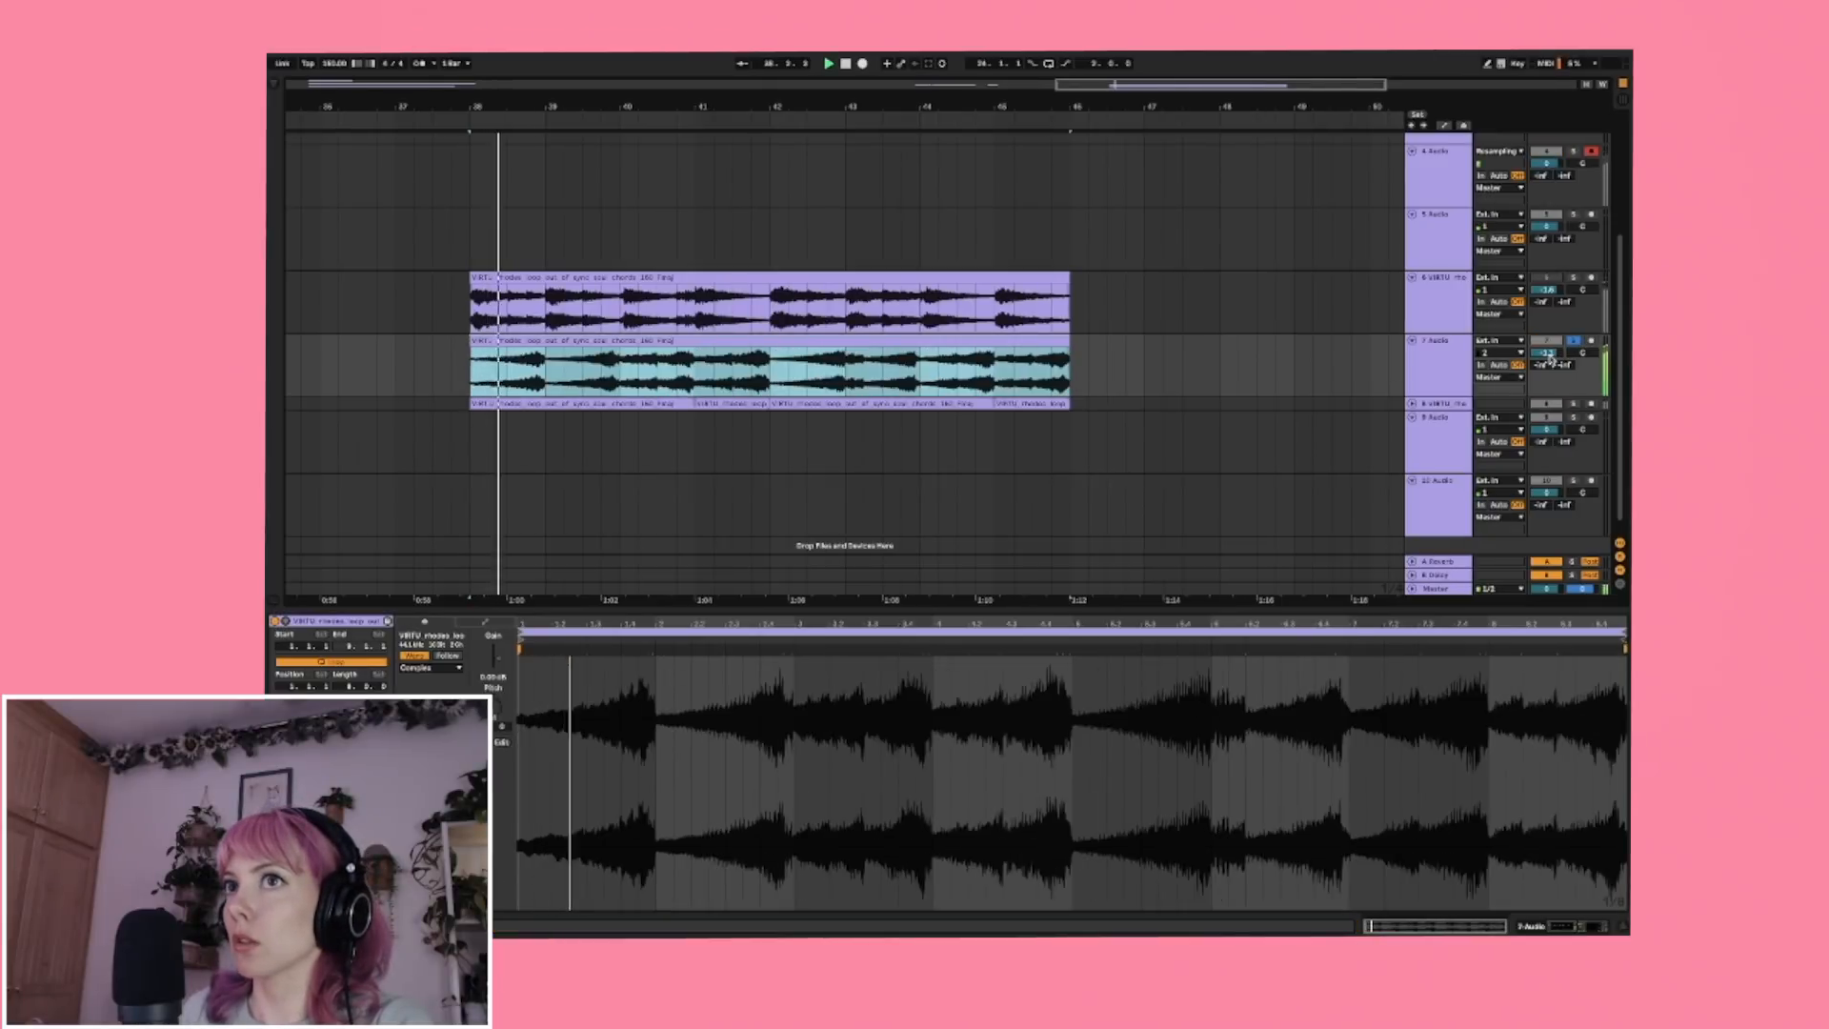
Adjust track 7's volume while auditioning the reversed rhodes loop soloed, including playback from bar 39.
click(1555, 355)
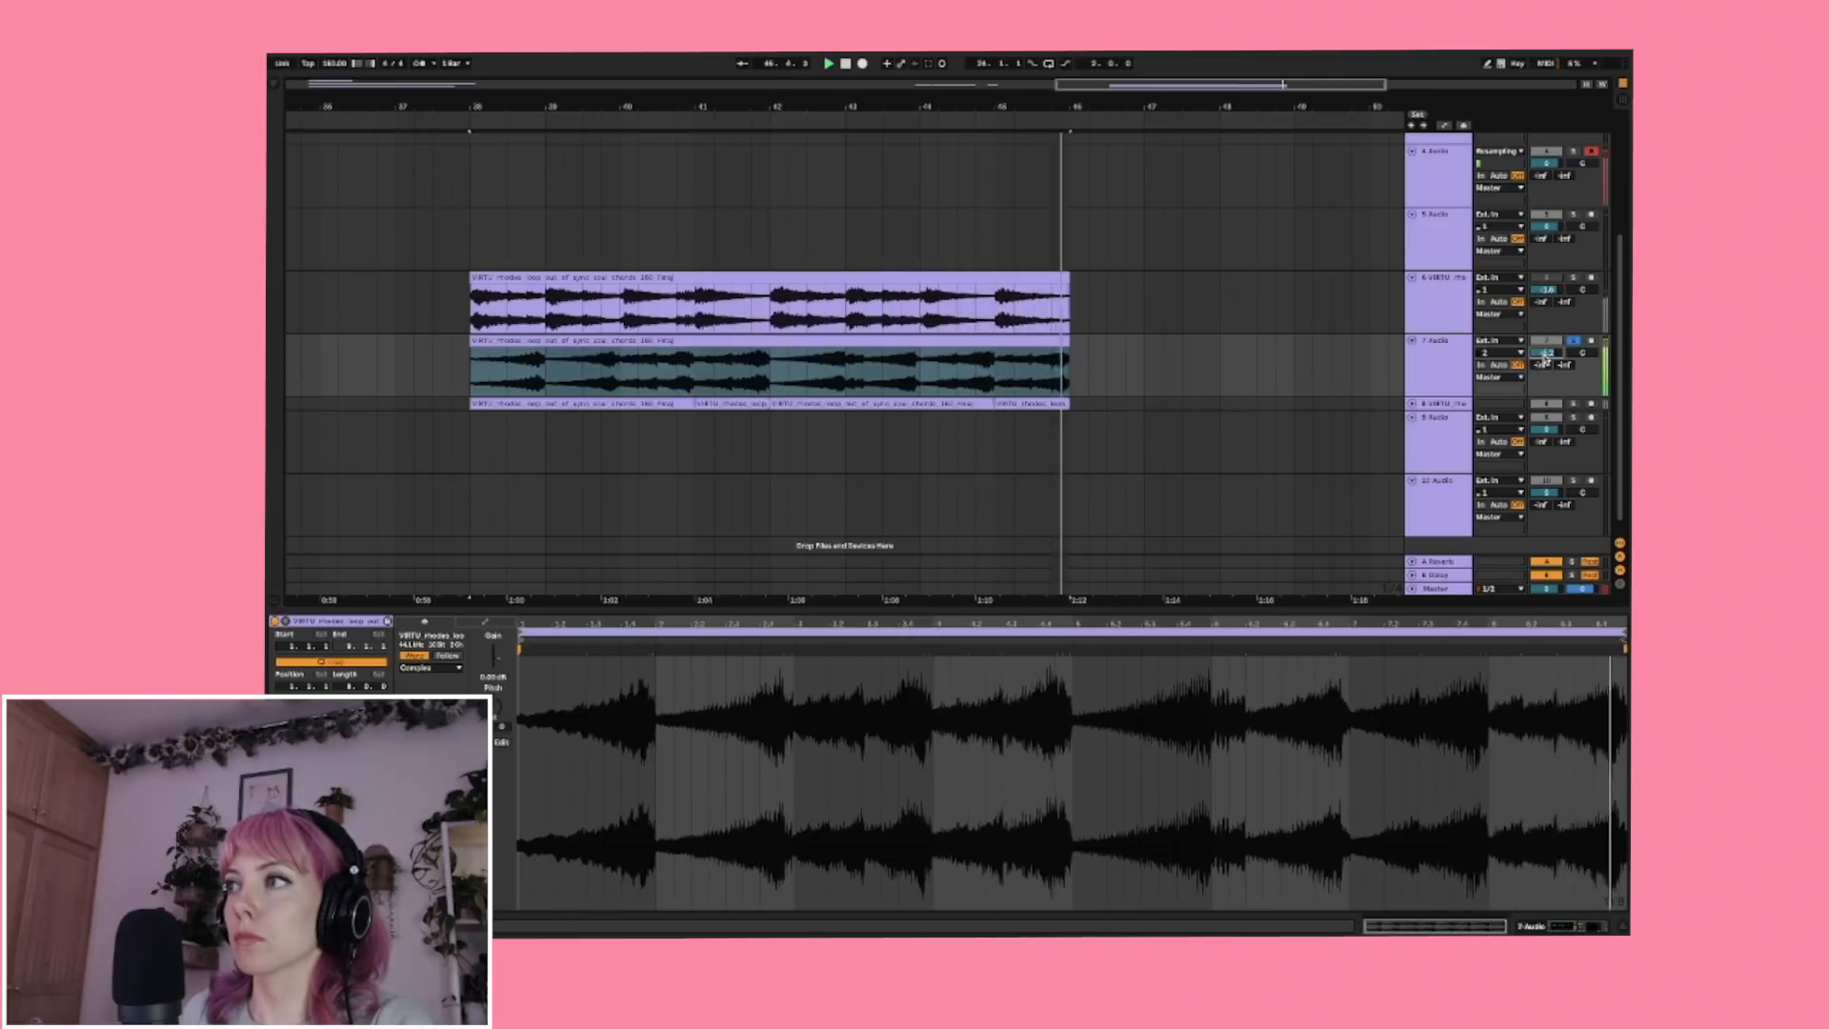
key(space)
scroll(846, 362, down, 3)
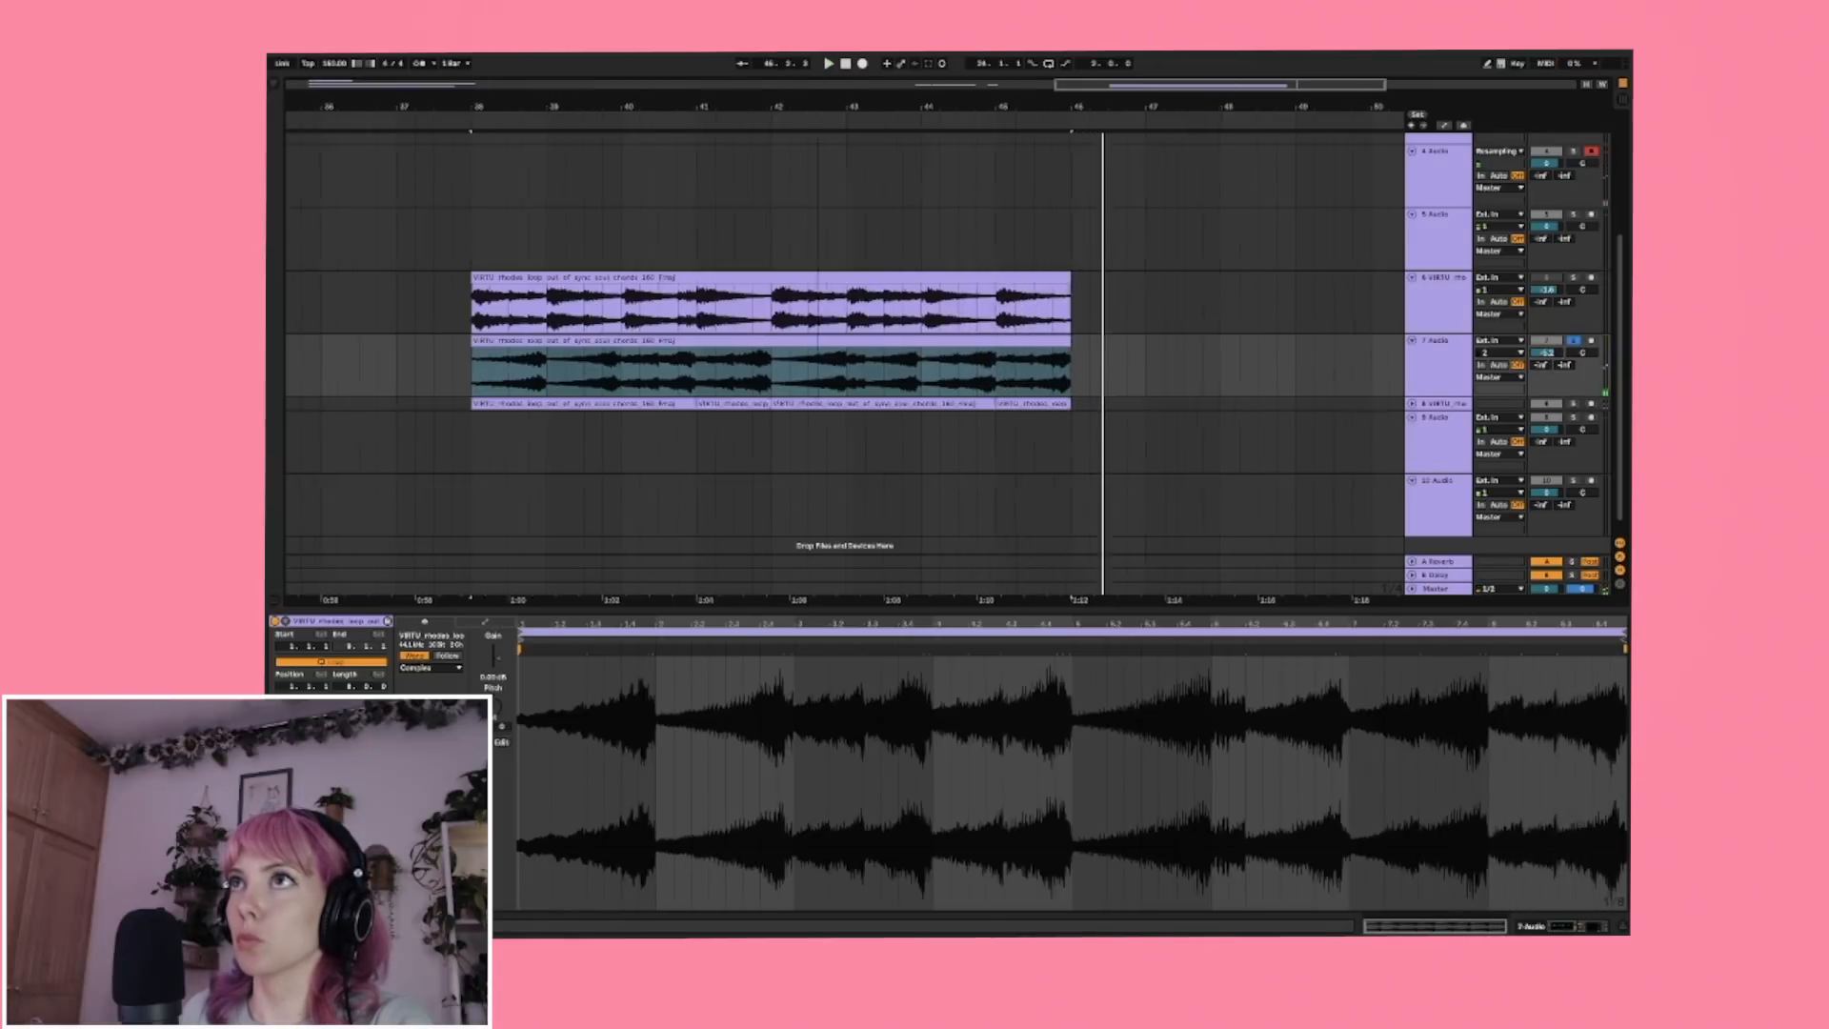
click(595, 381)
click(668, 373)
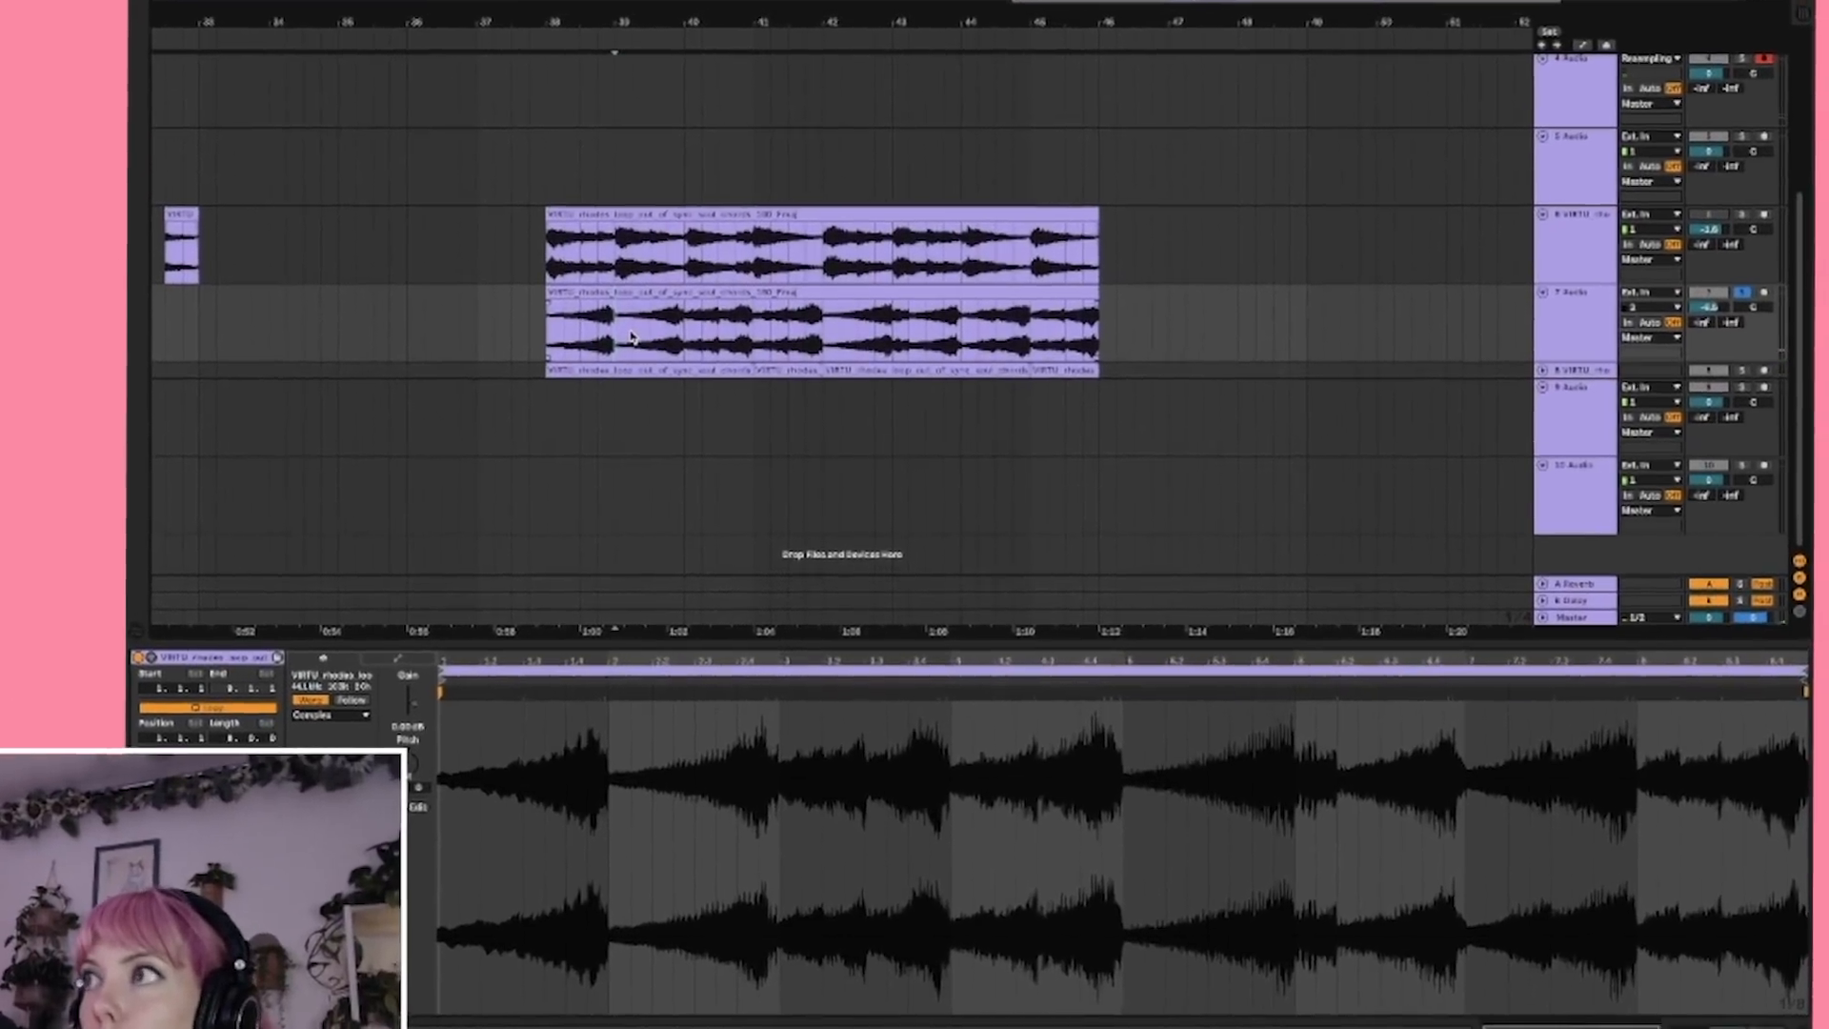
key(space)
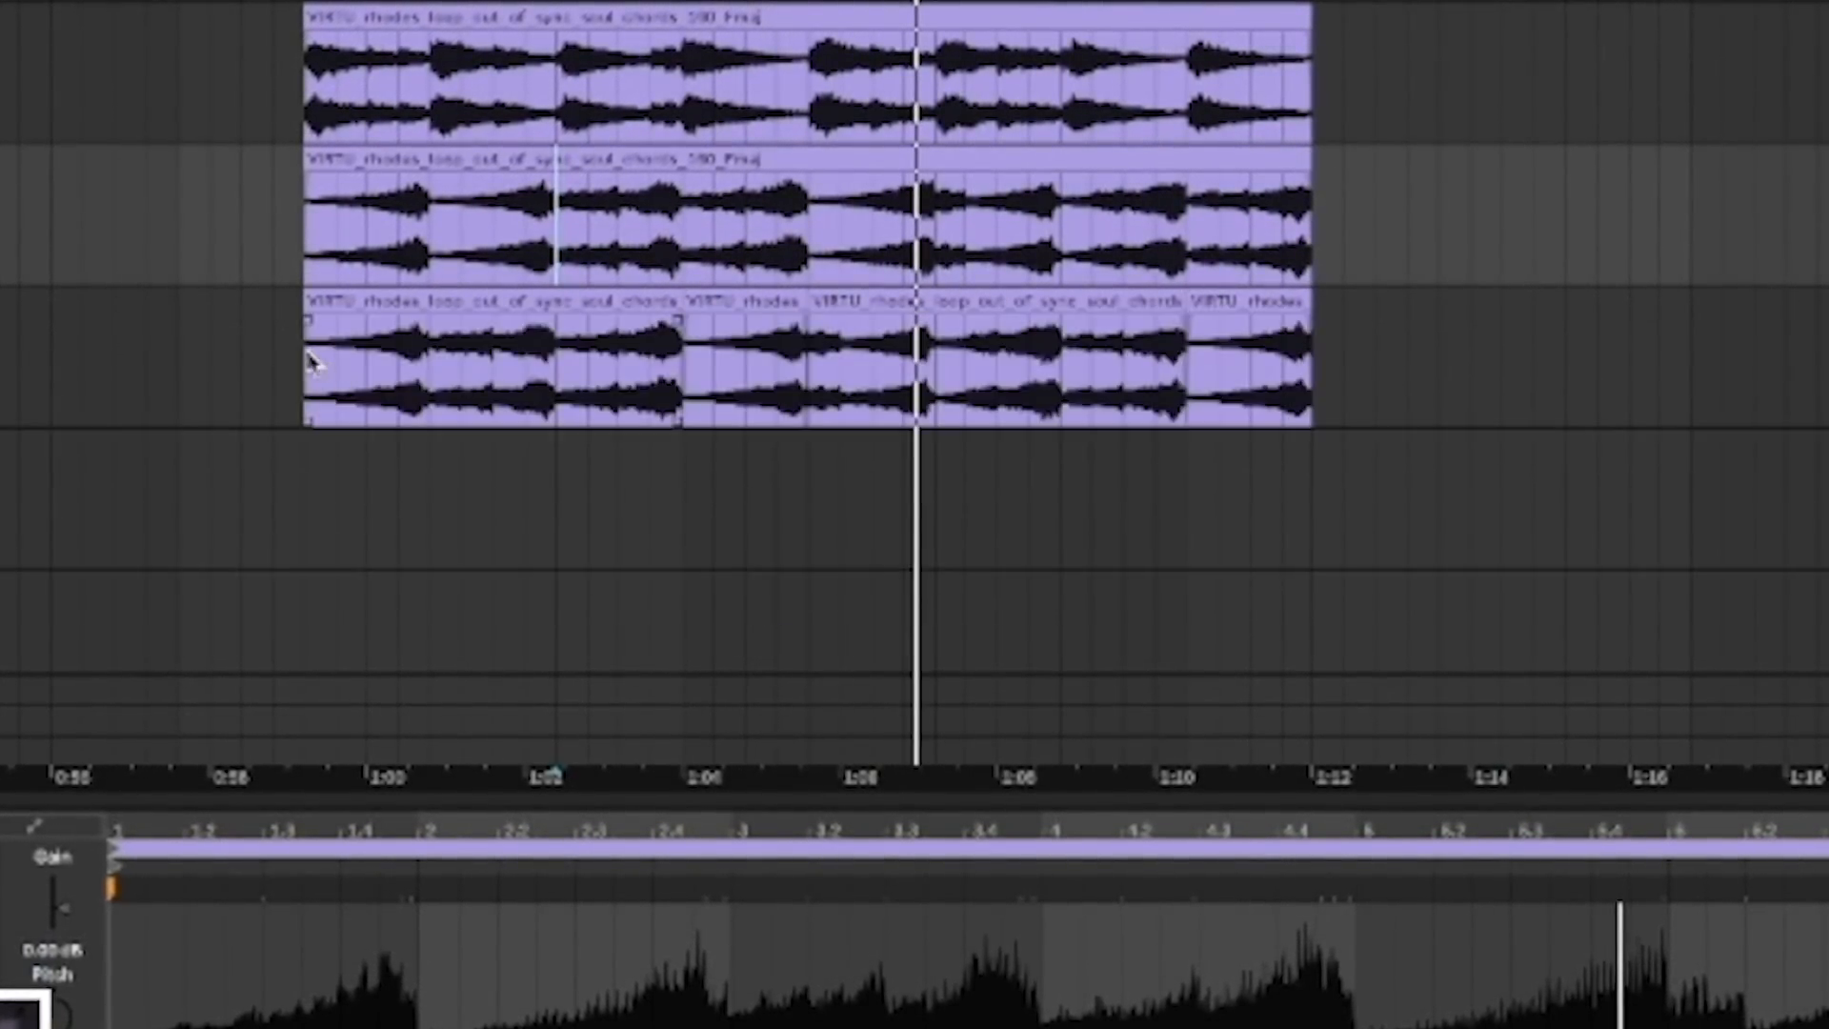
Audition the rearranged reversed rhodes slices on track 8 from bar 38 and inspect the individual slices.
click(312, 364)
scroll(746, 179, down, 1)
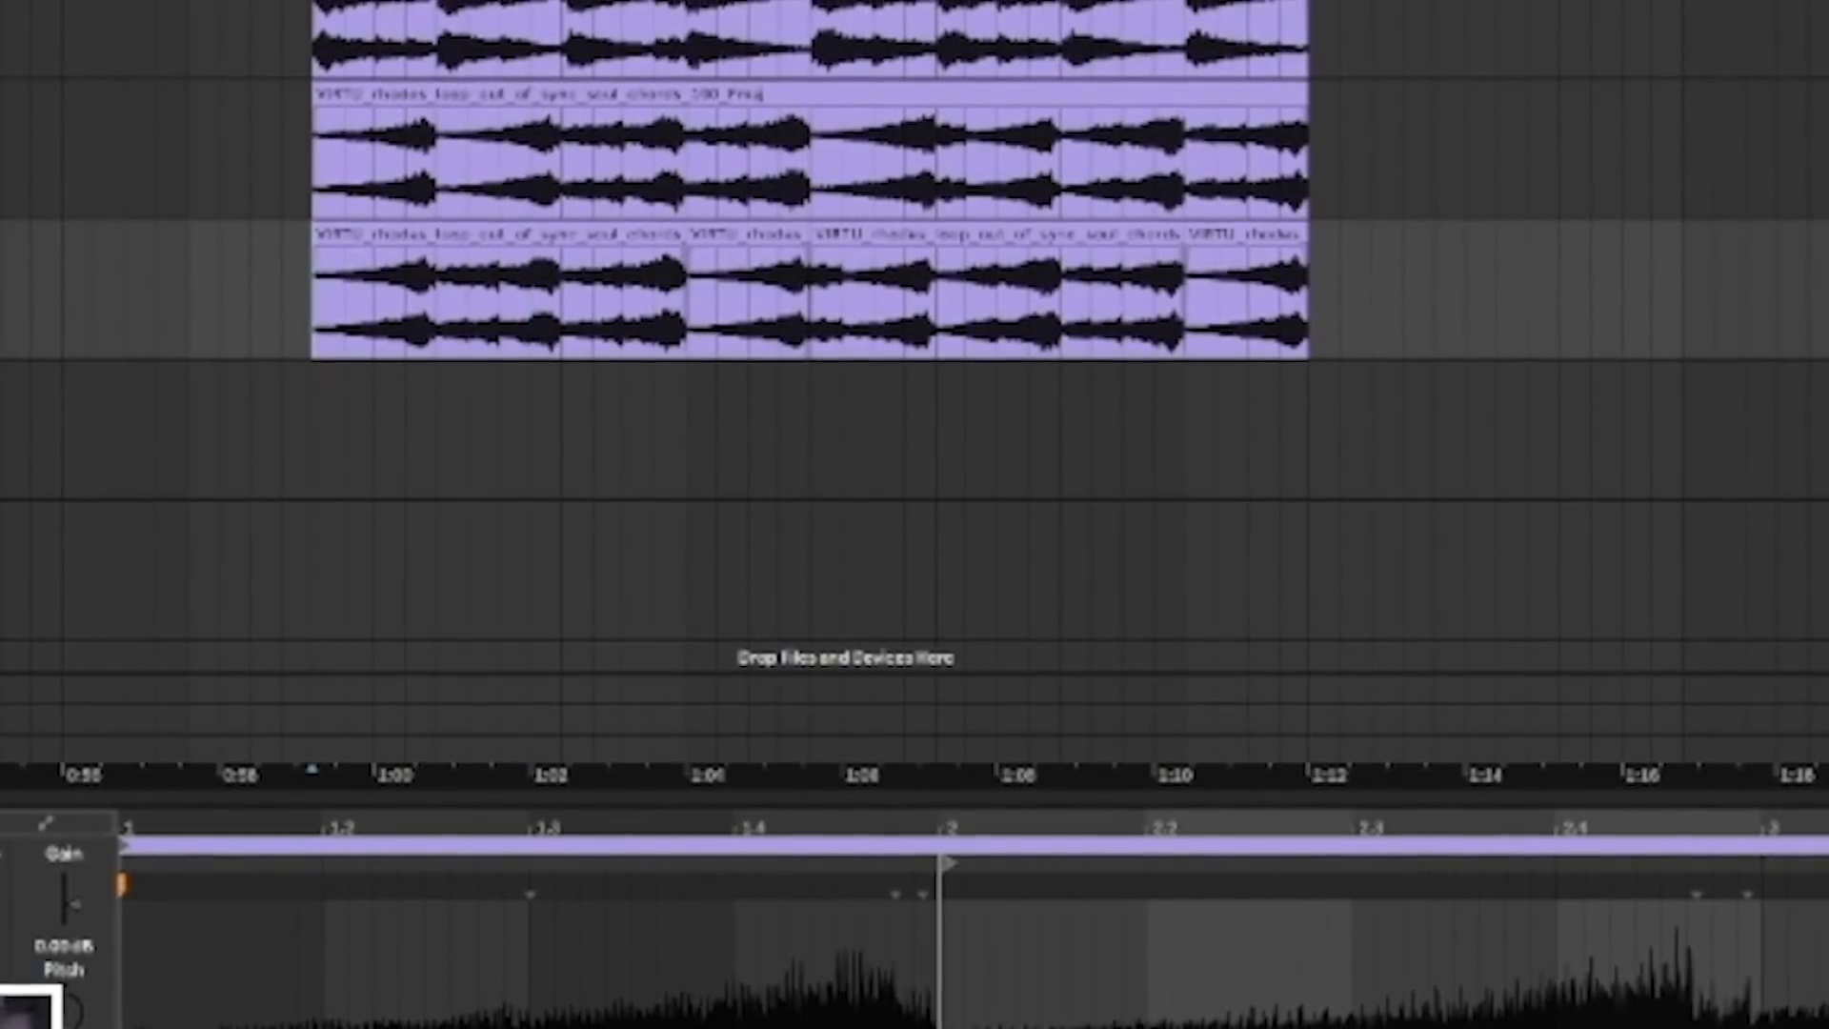
key(space)
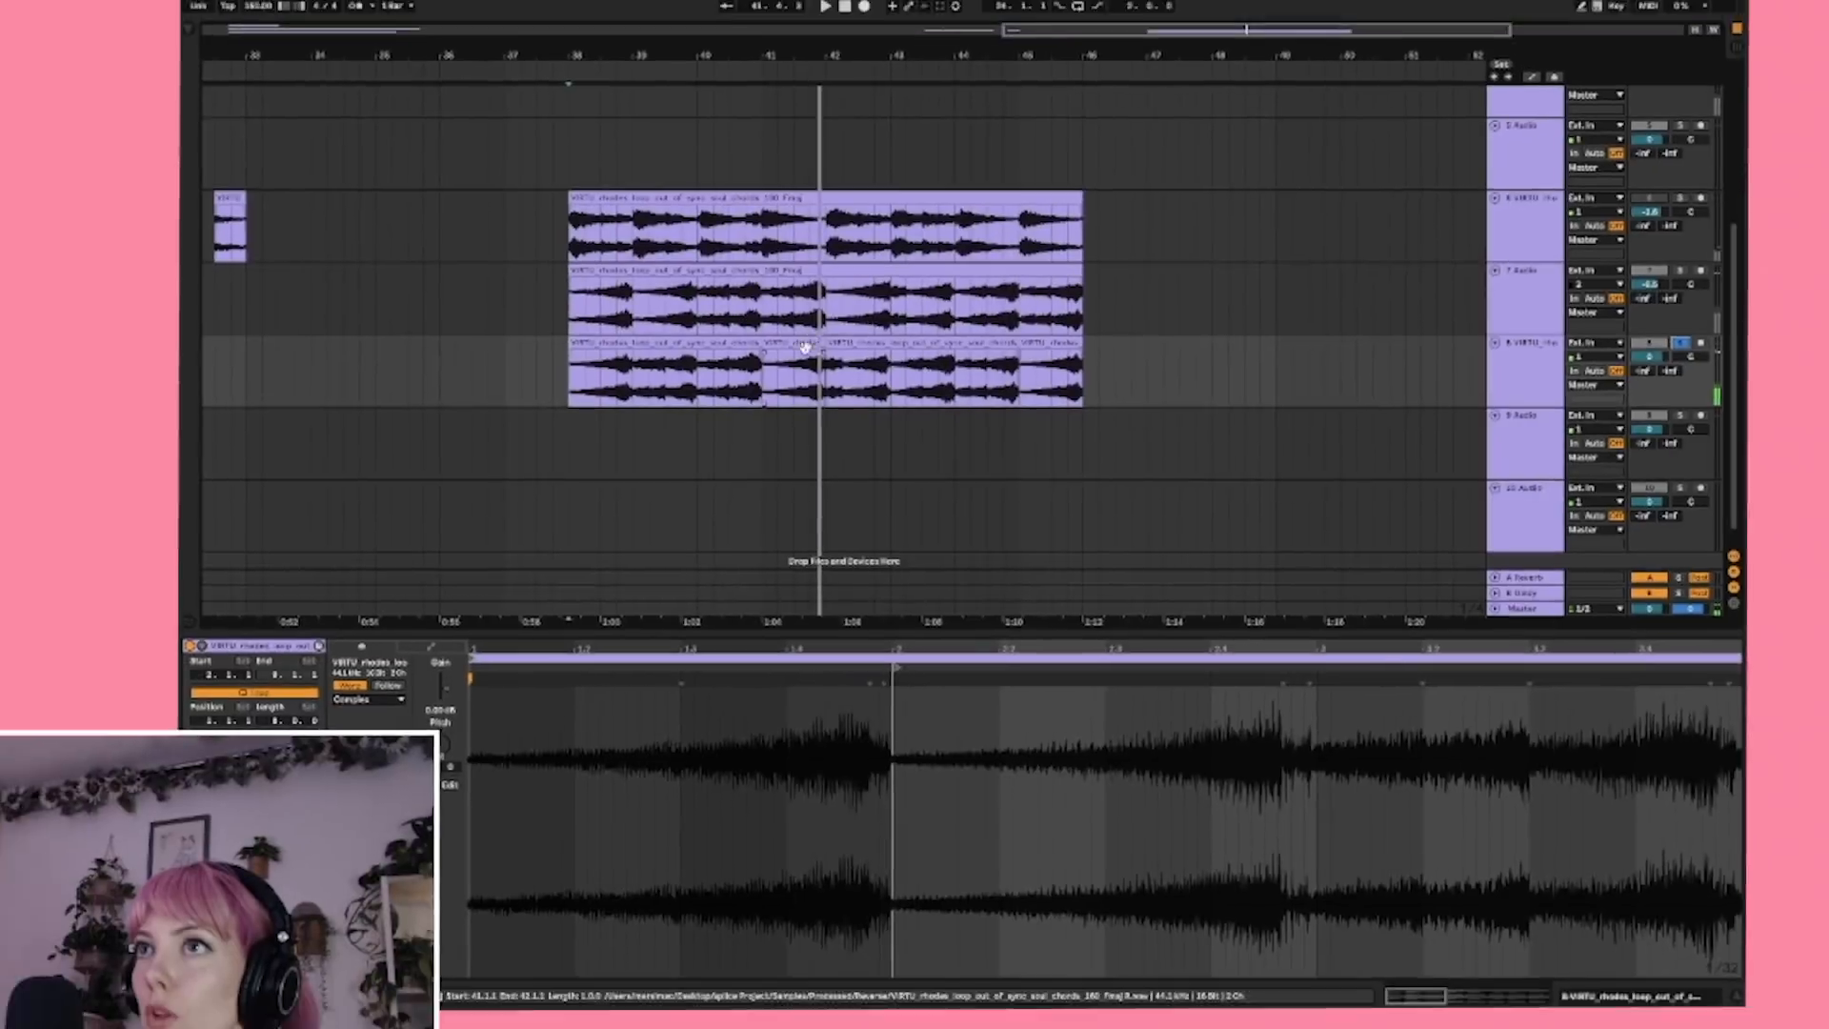
click(805, 347)
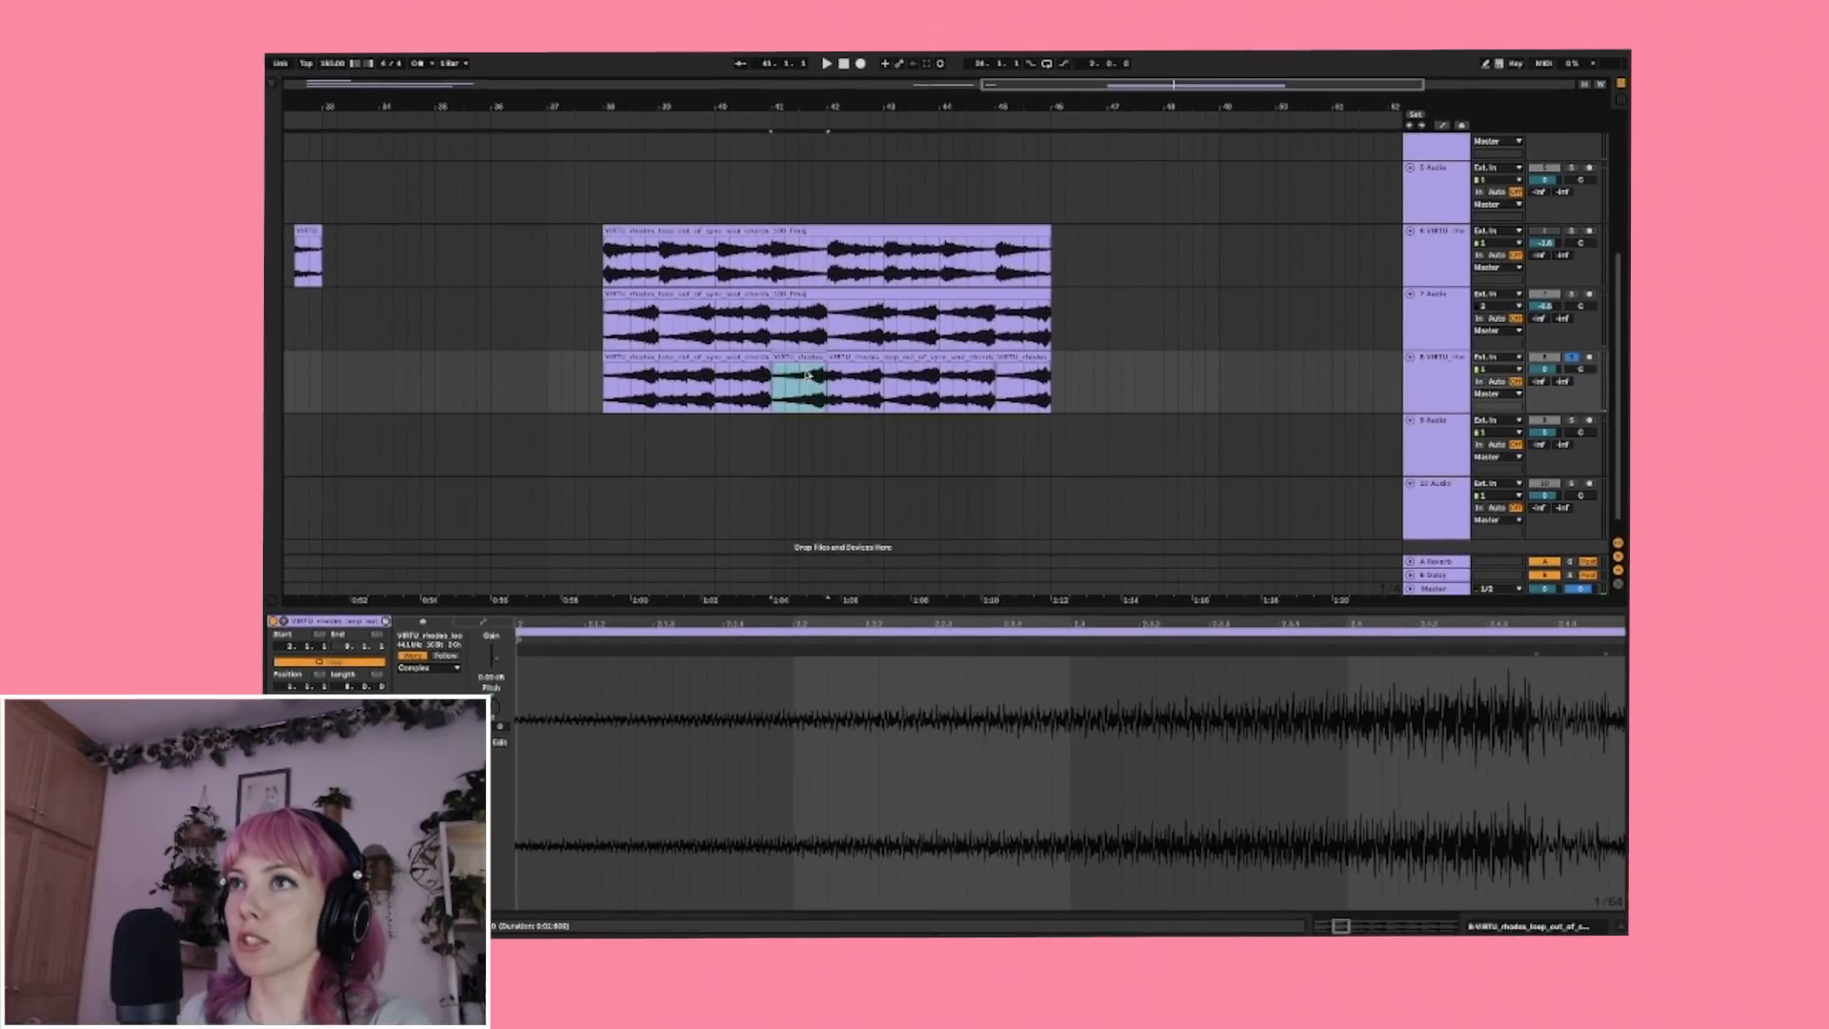
click(706, 368)
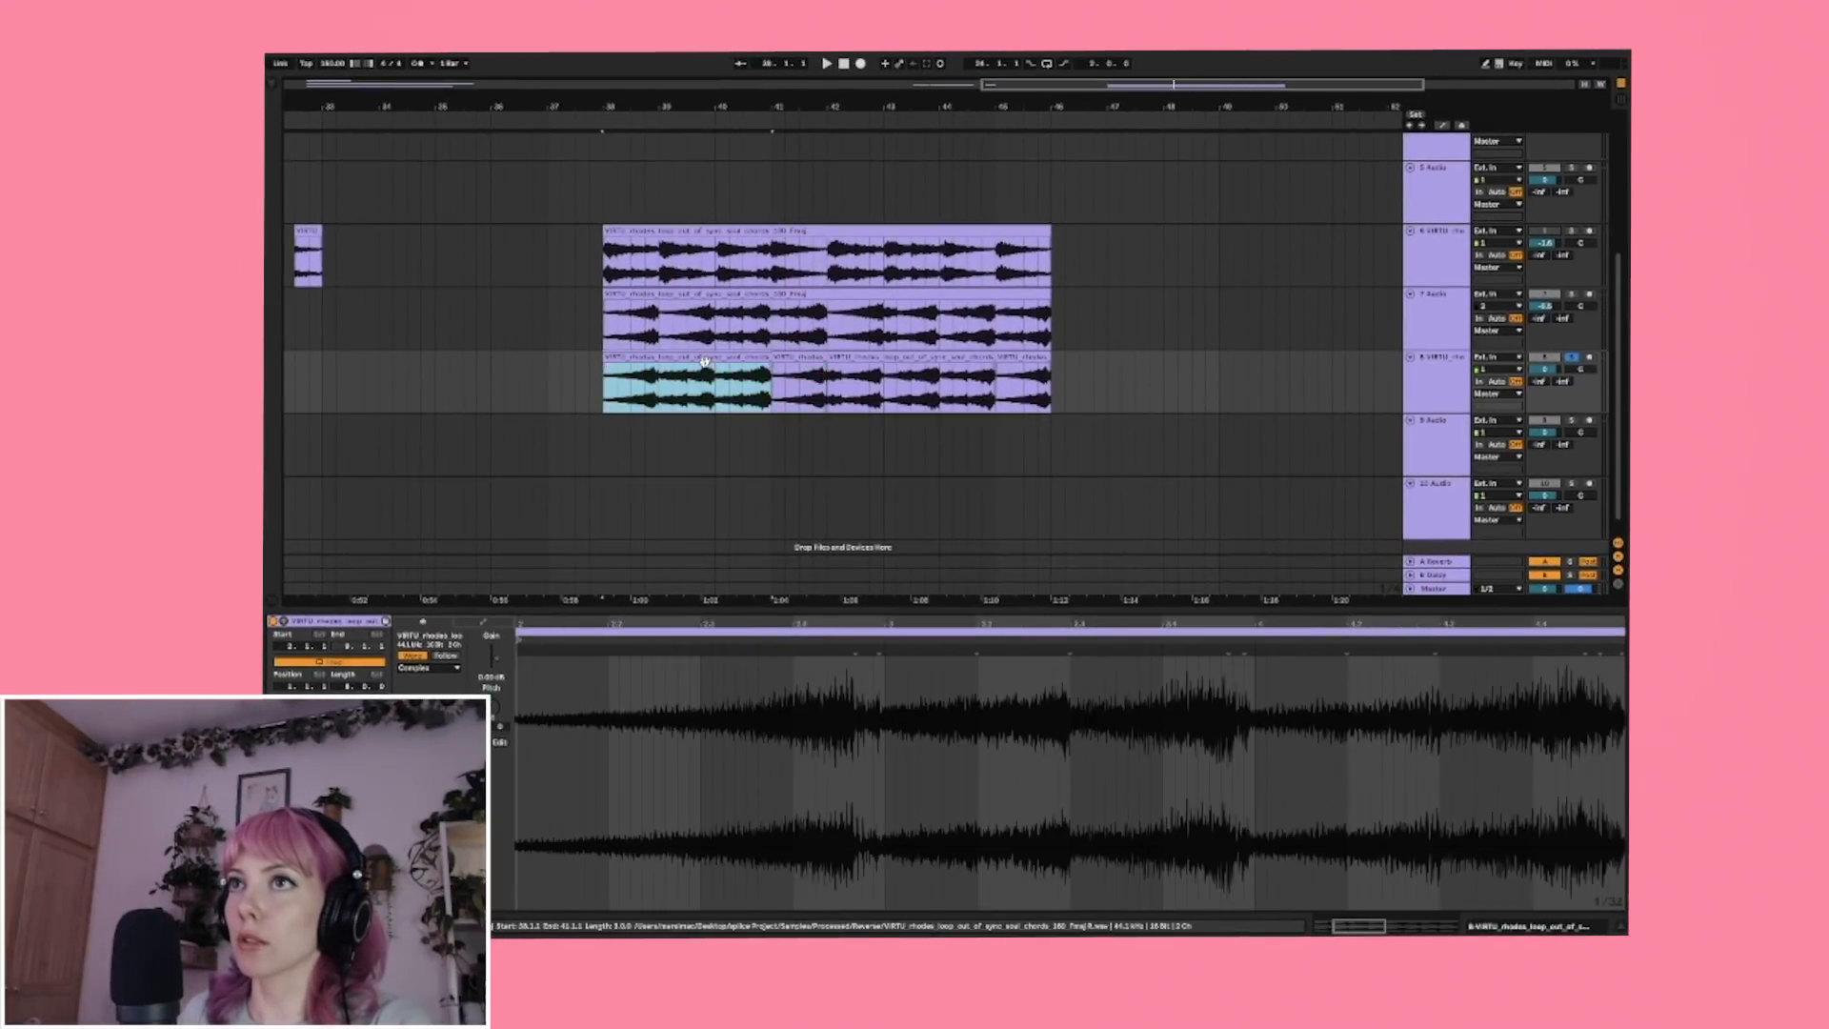
key(space)
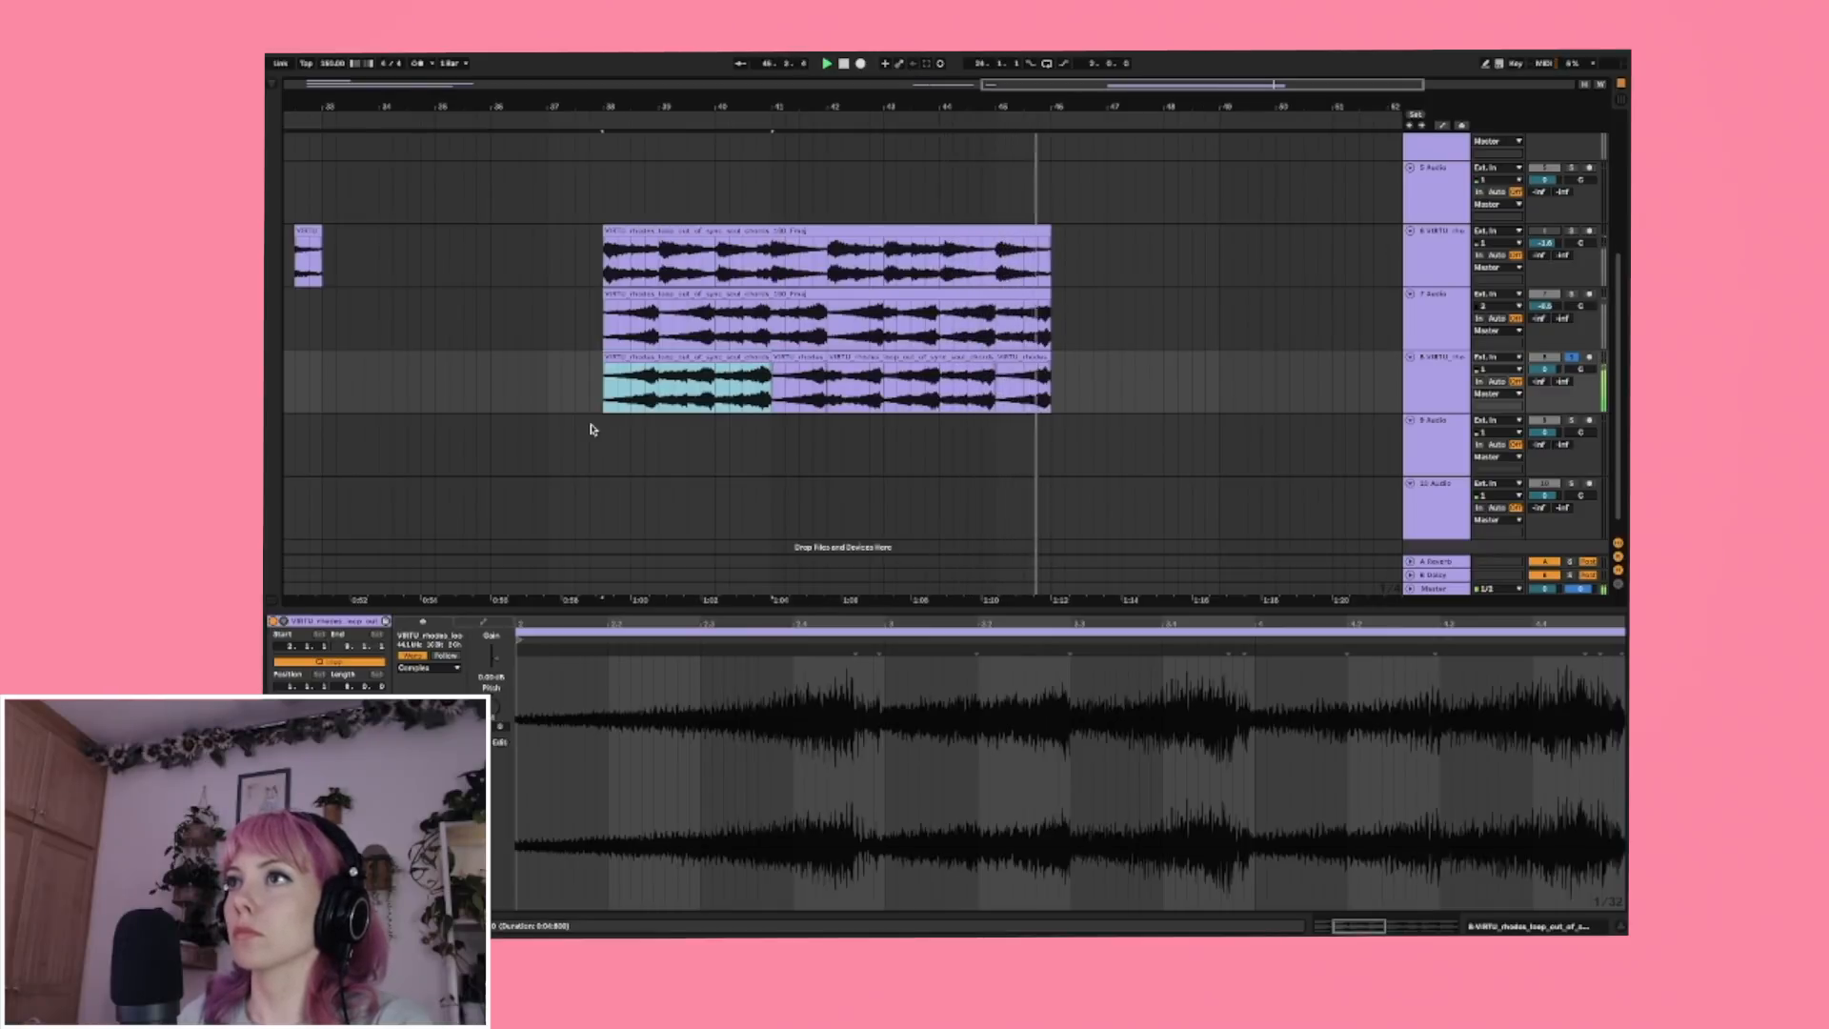
click(605, 402)
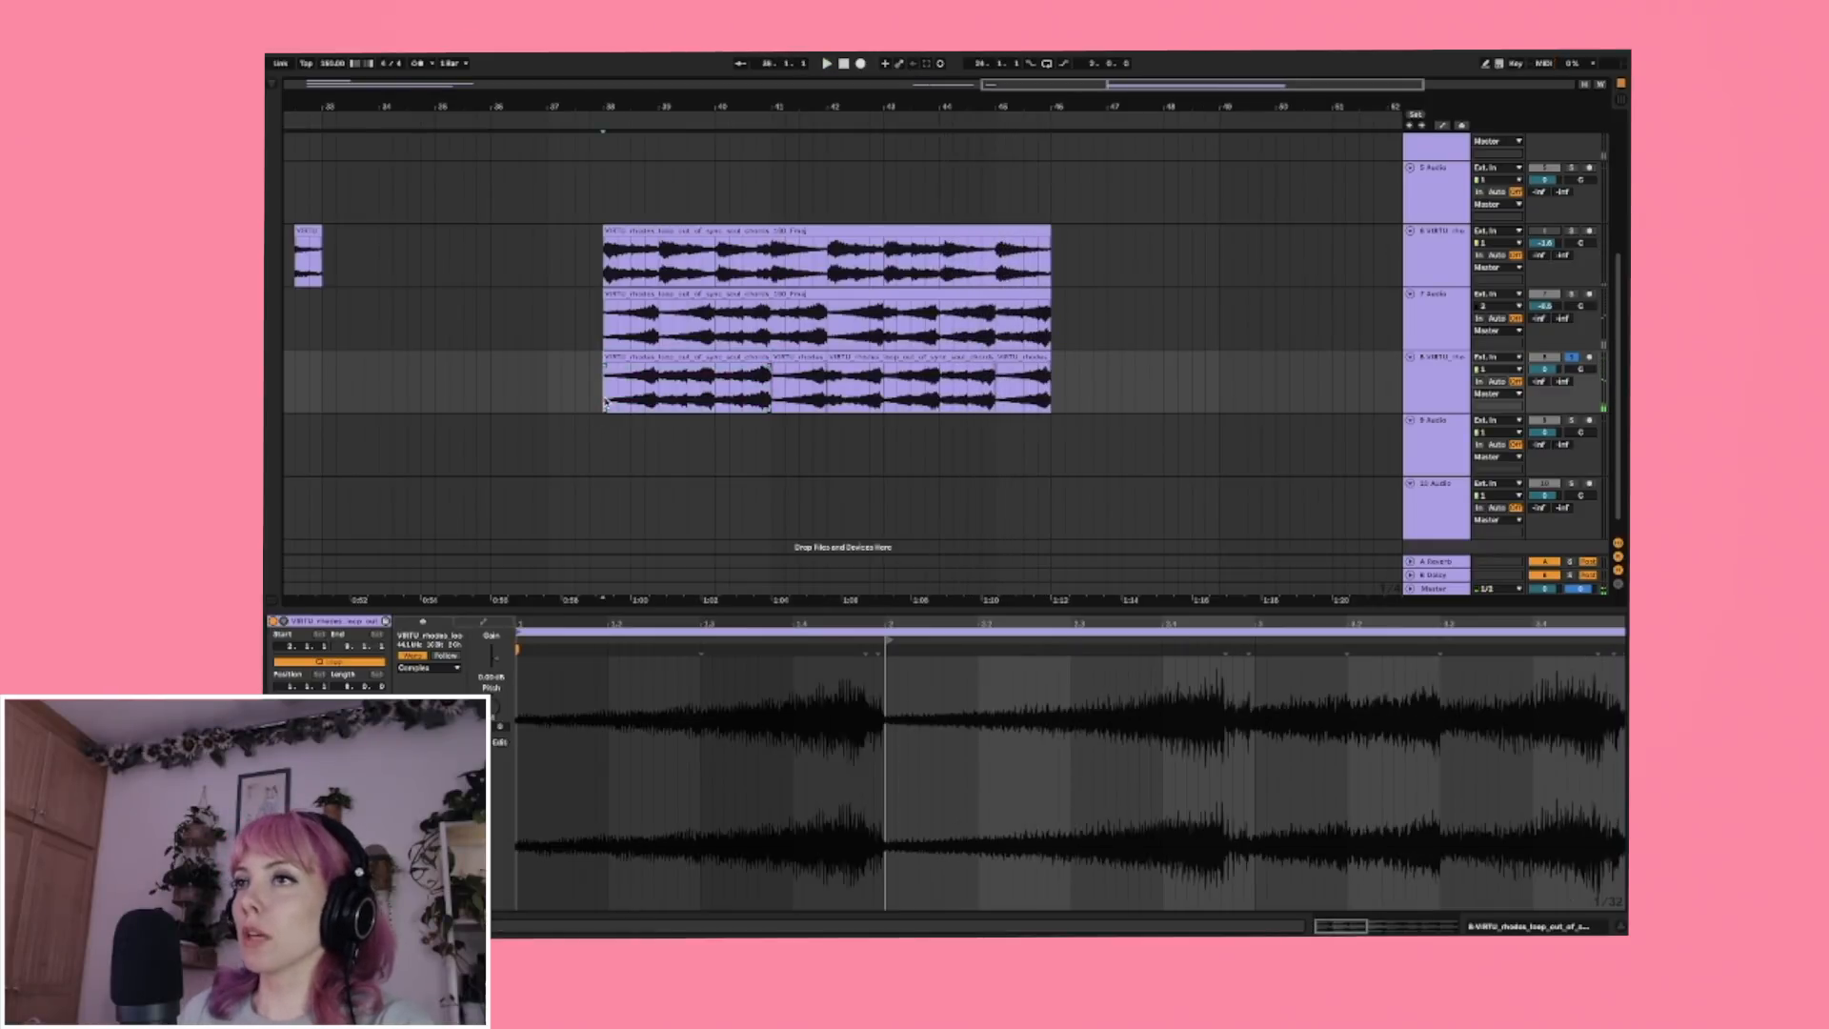
click(603, 270)
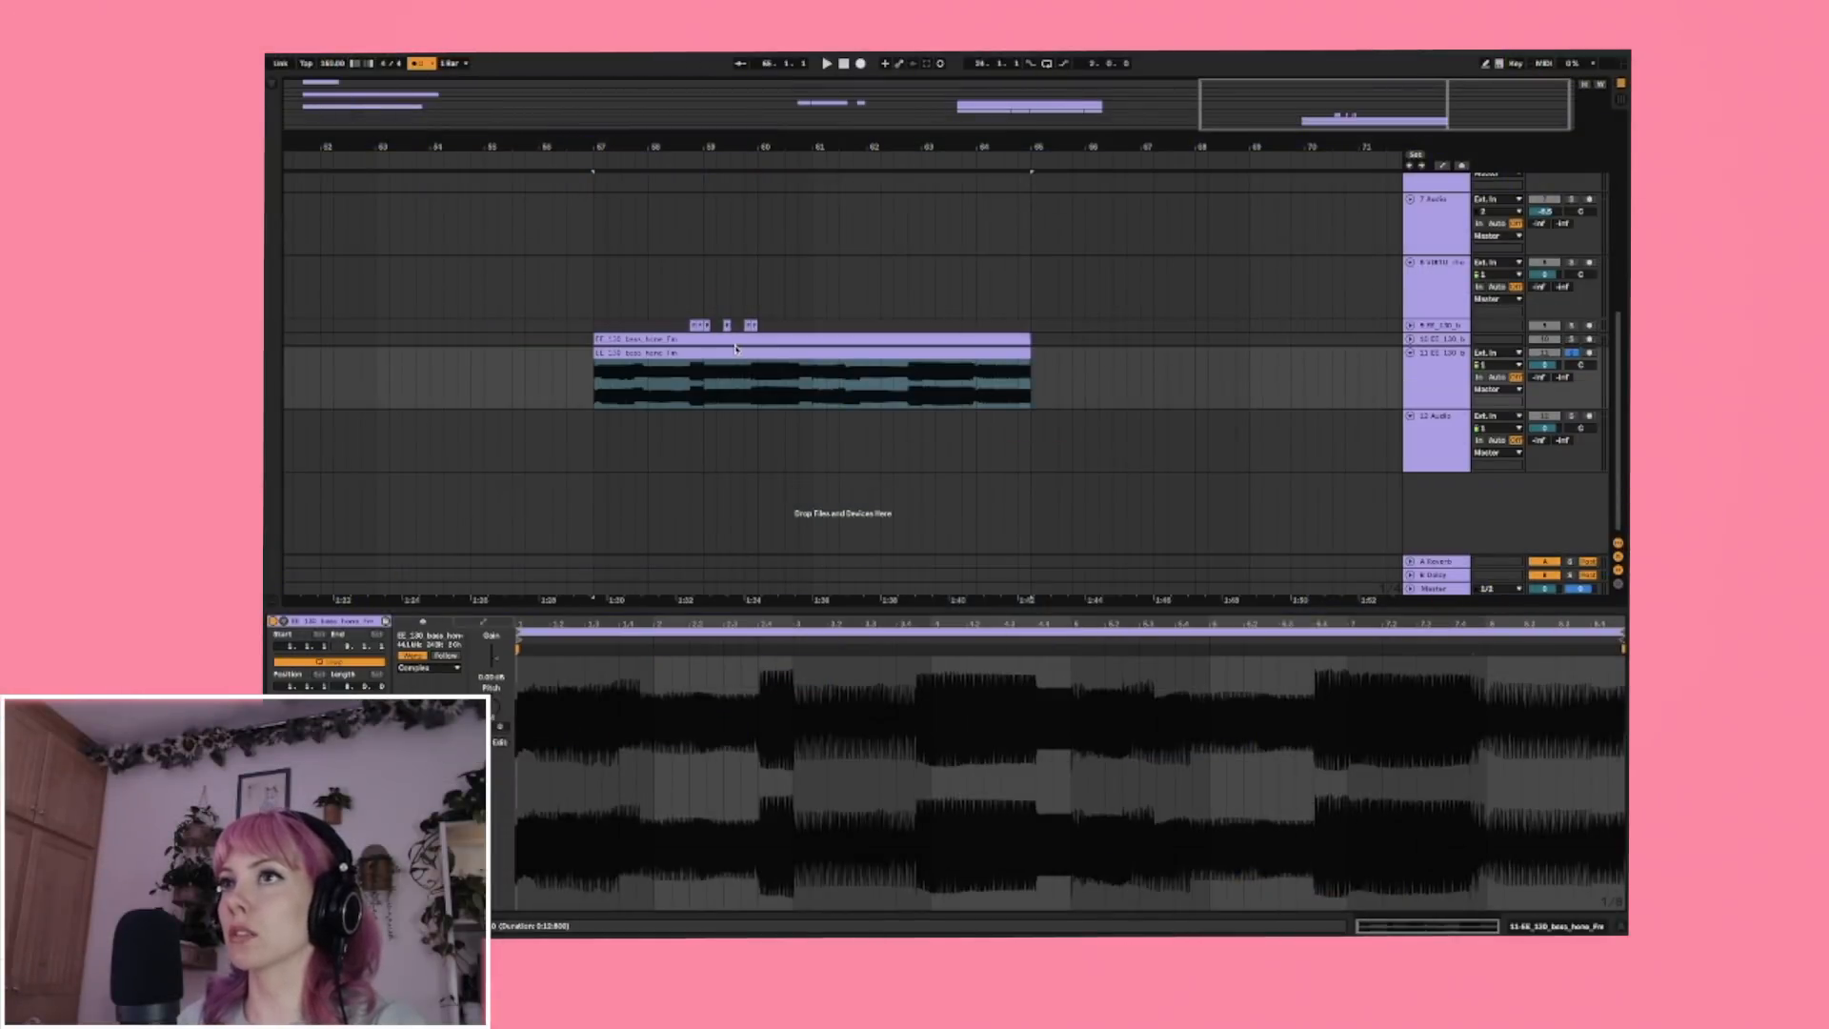
Locate the bass loop starting at bar 57 and check its source sample in the Splice library.
click(734, 348)
drag(719, 143, 598, 378)
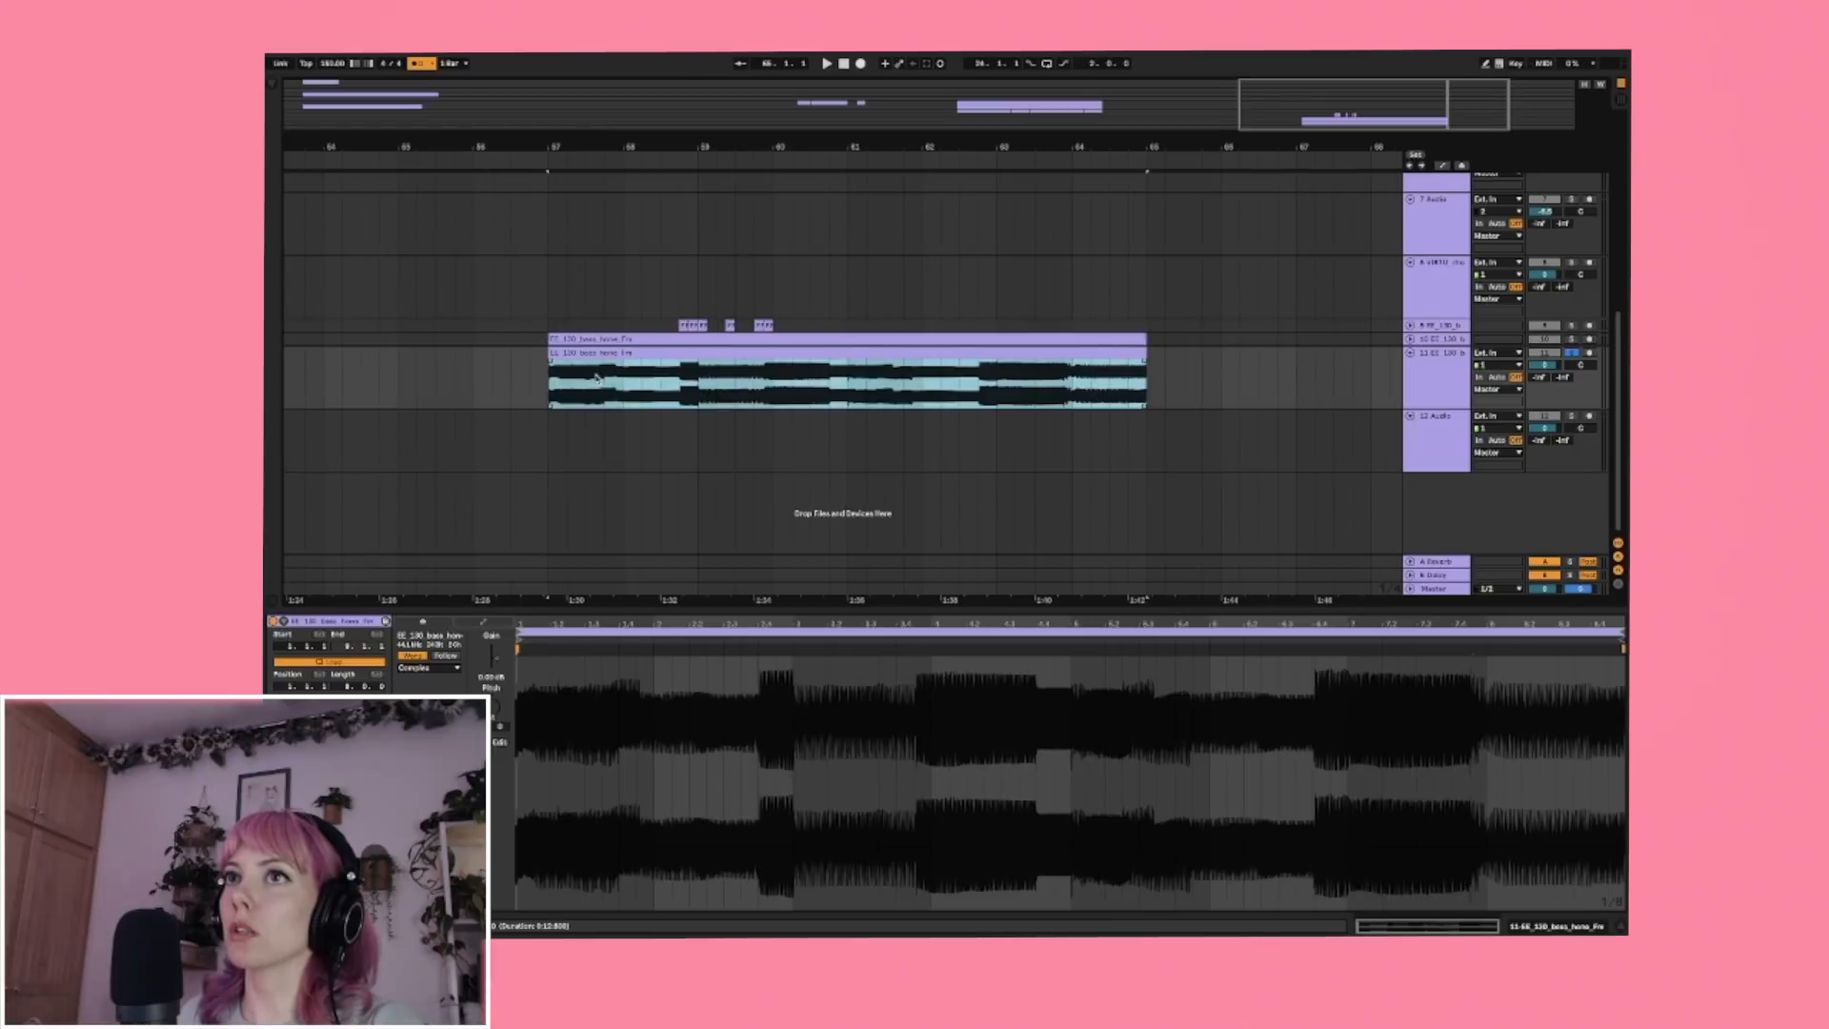
drag(568, 148, 568, 184)
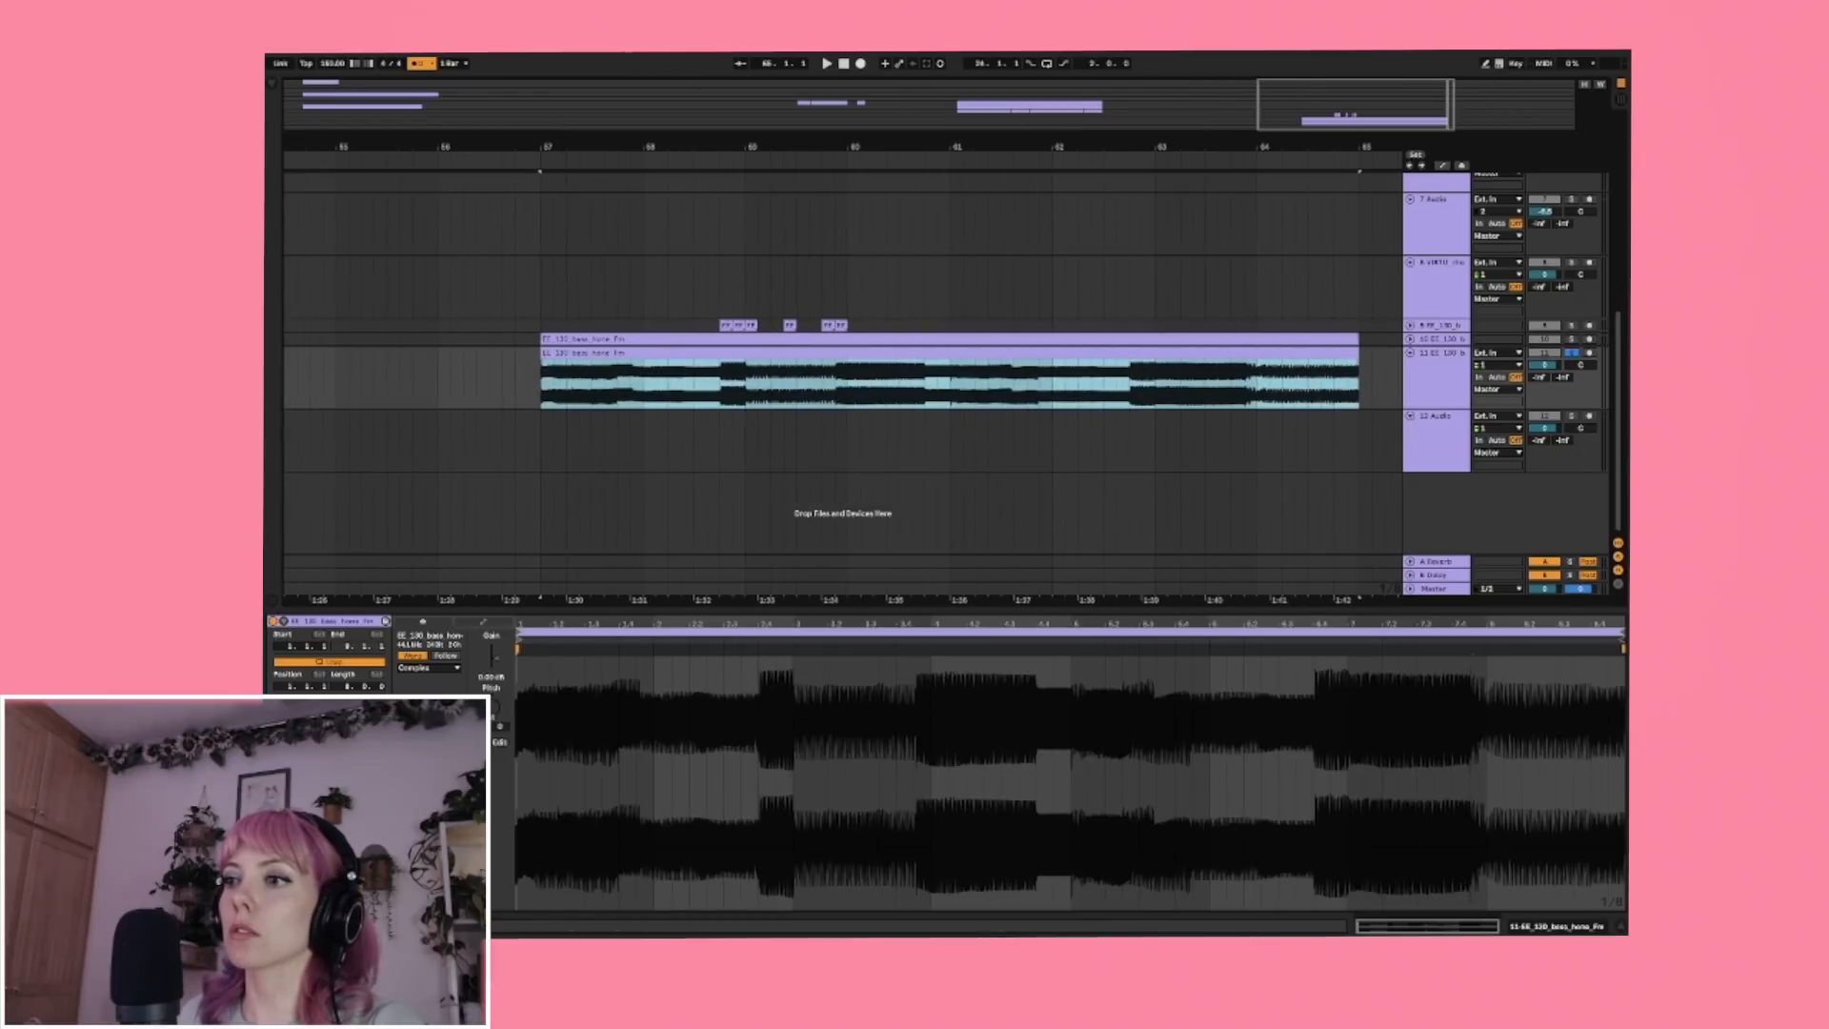
key(super+Tab)
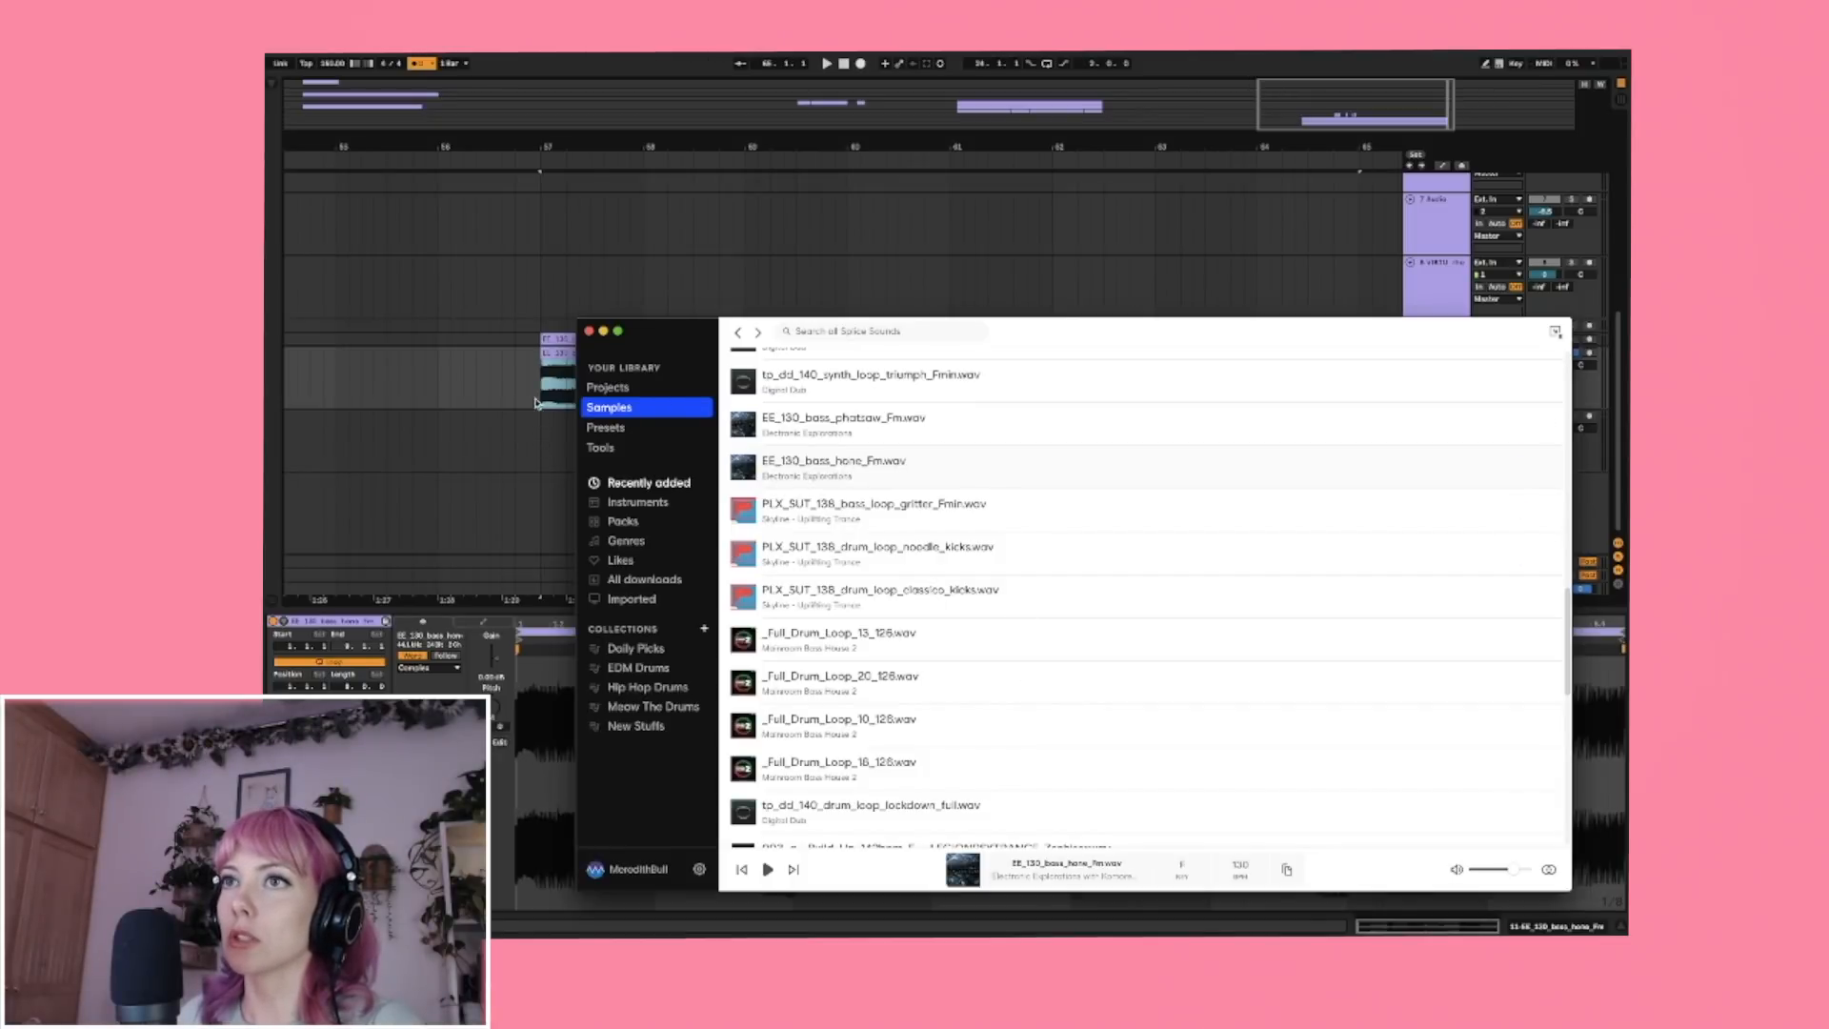
drag(538, 401, 538, 402)
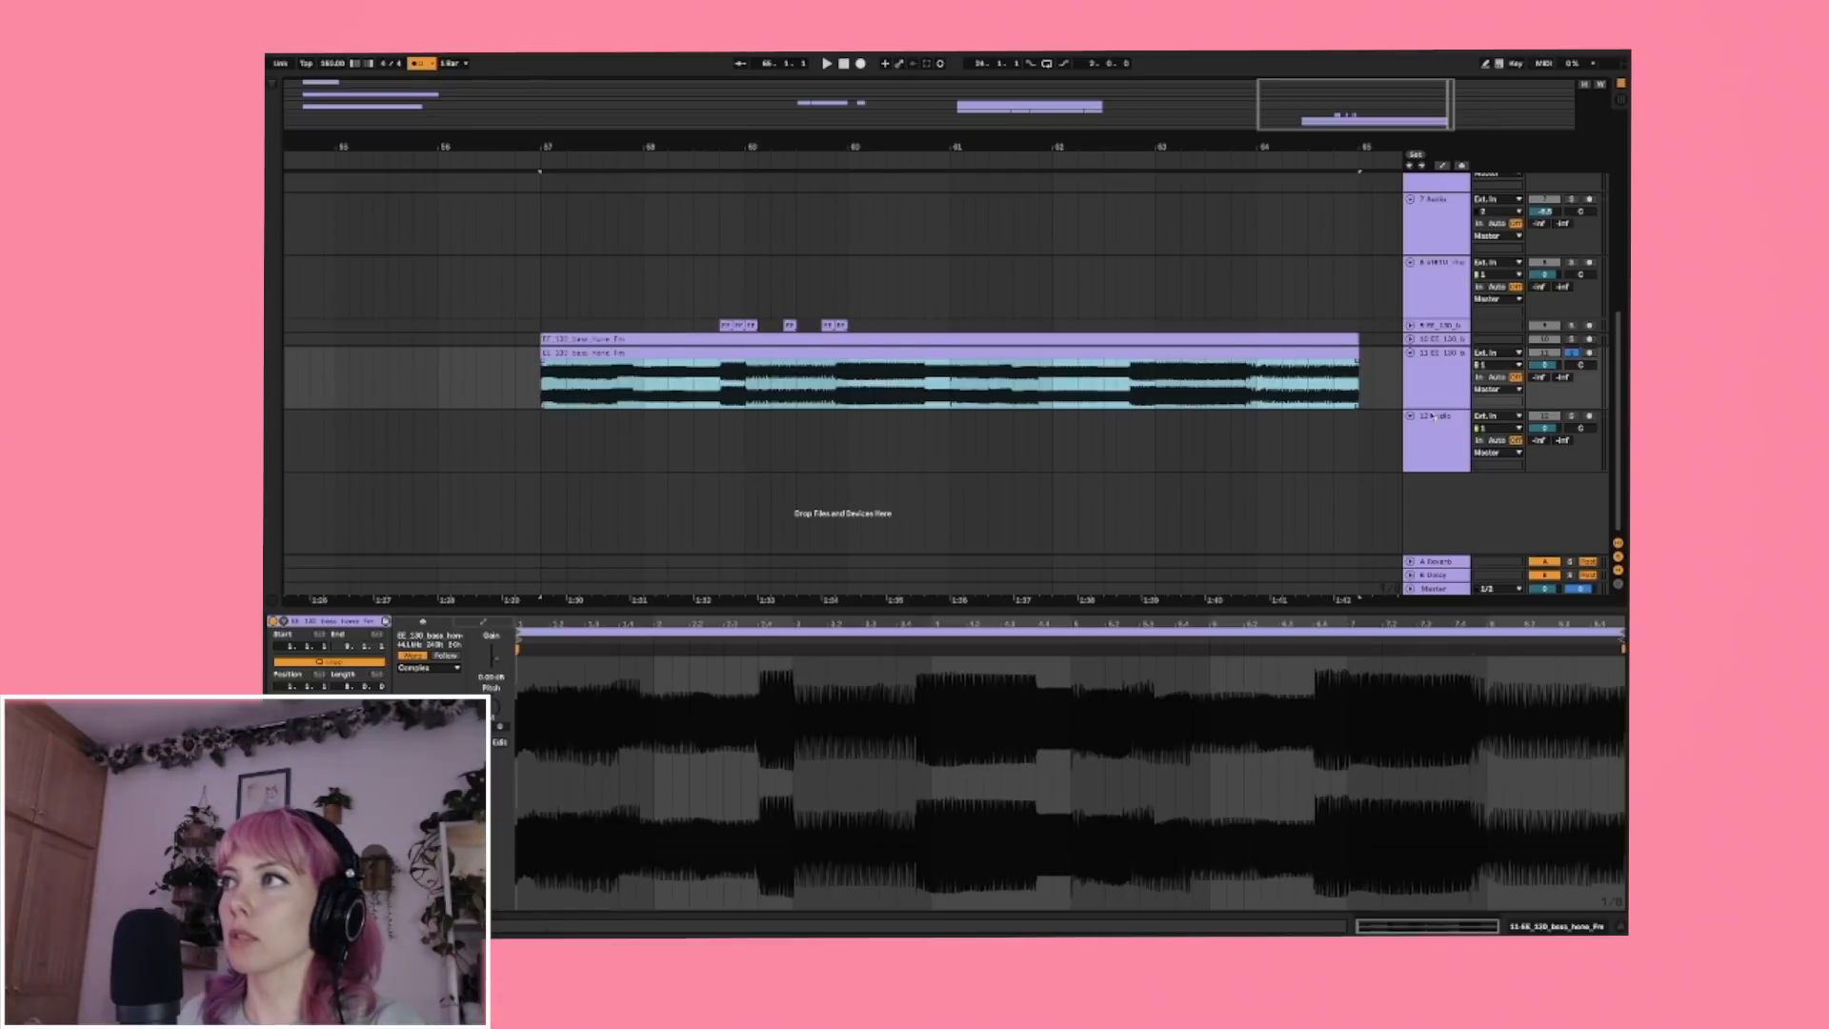
Turn off the metronome and audition the bass loop on track 11, ending with its solo turned off.
key(space)
key(space)
click(417, 64)
key(space)
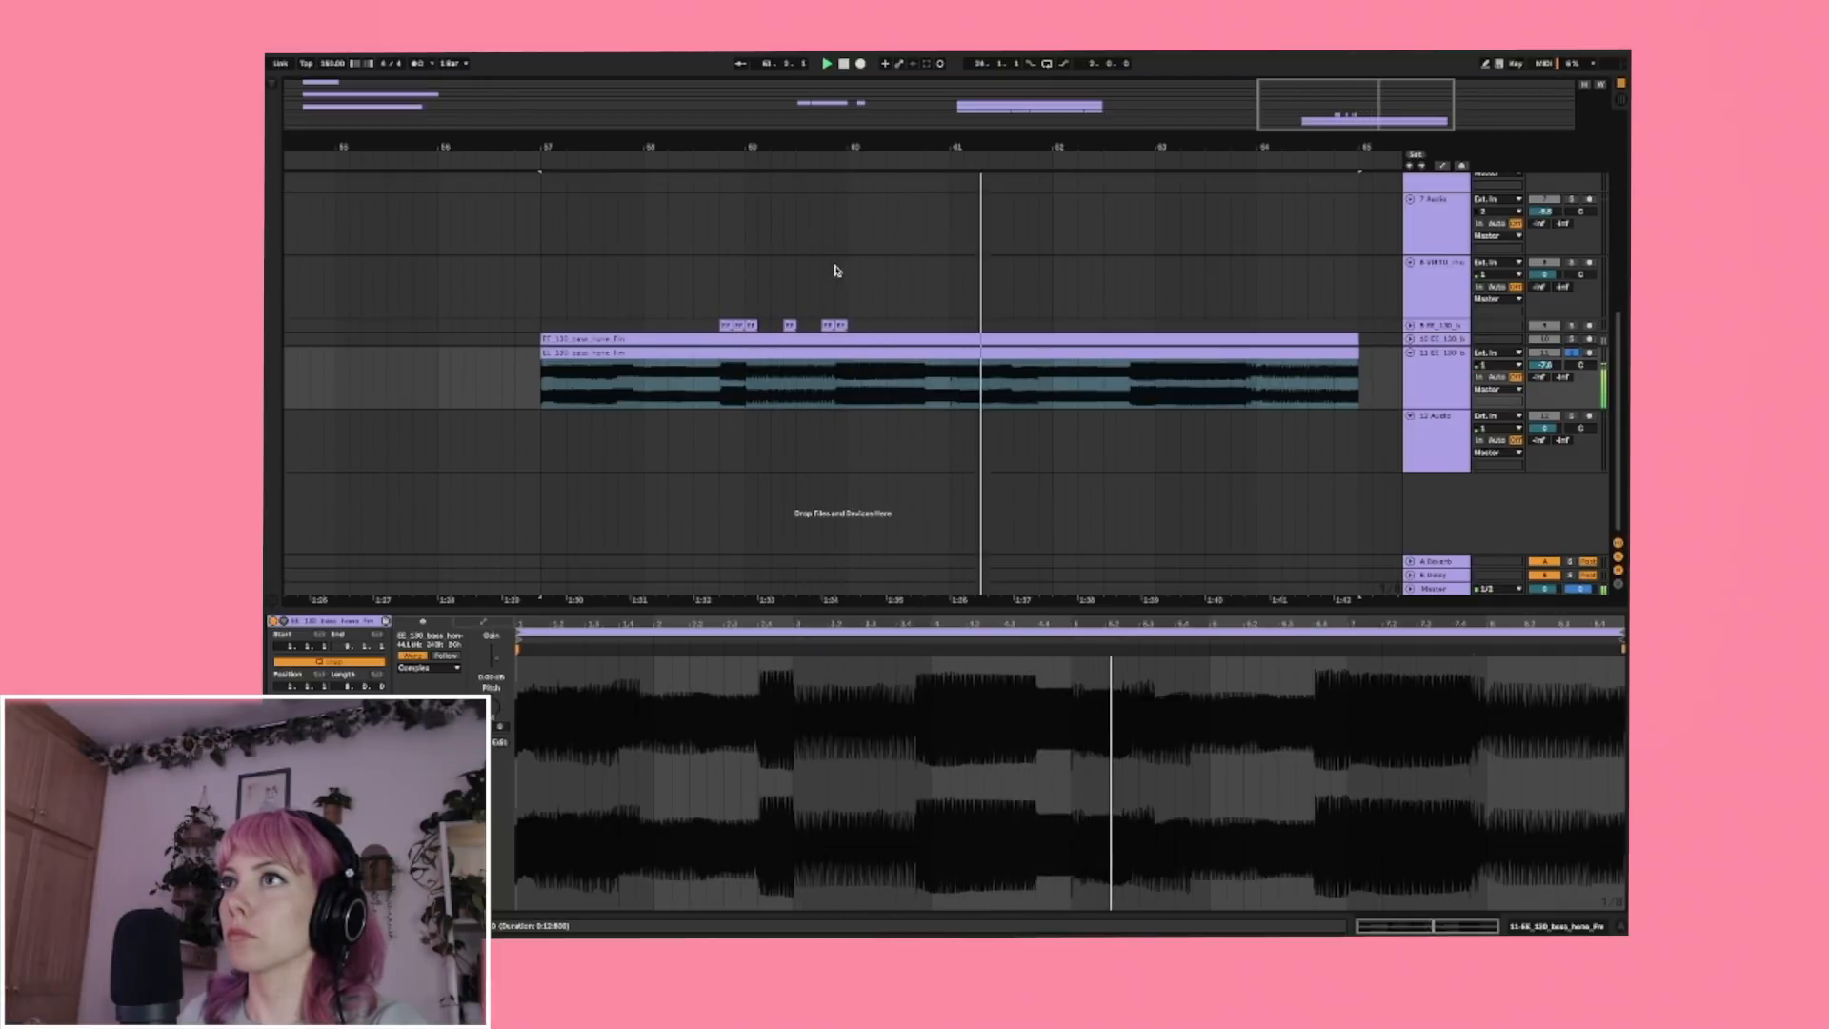
click(1571, 354)
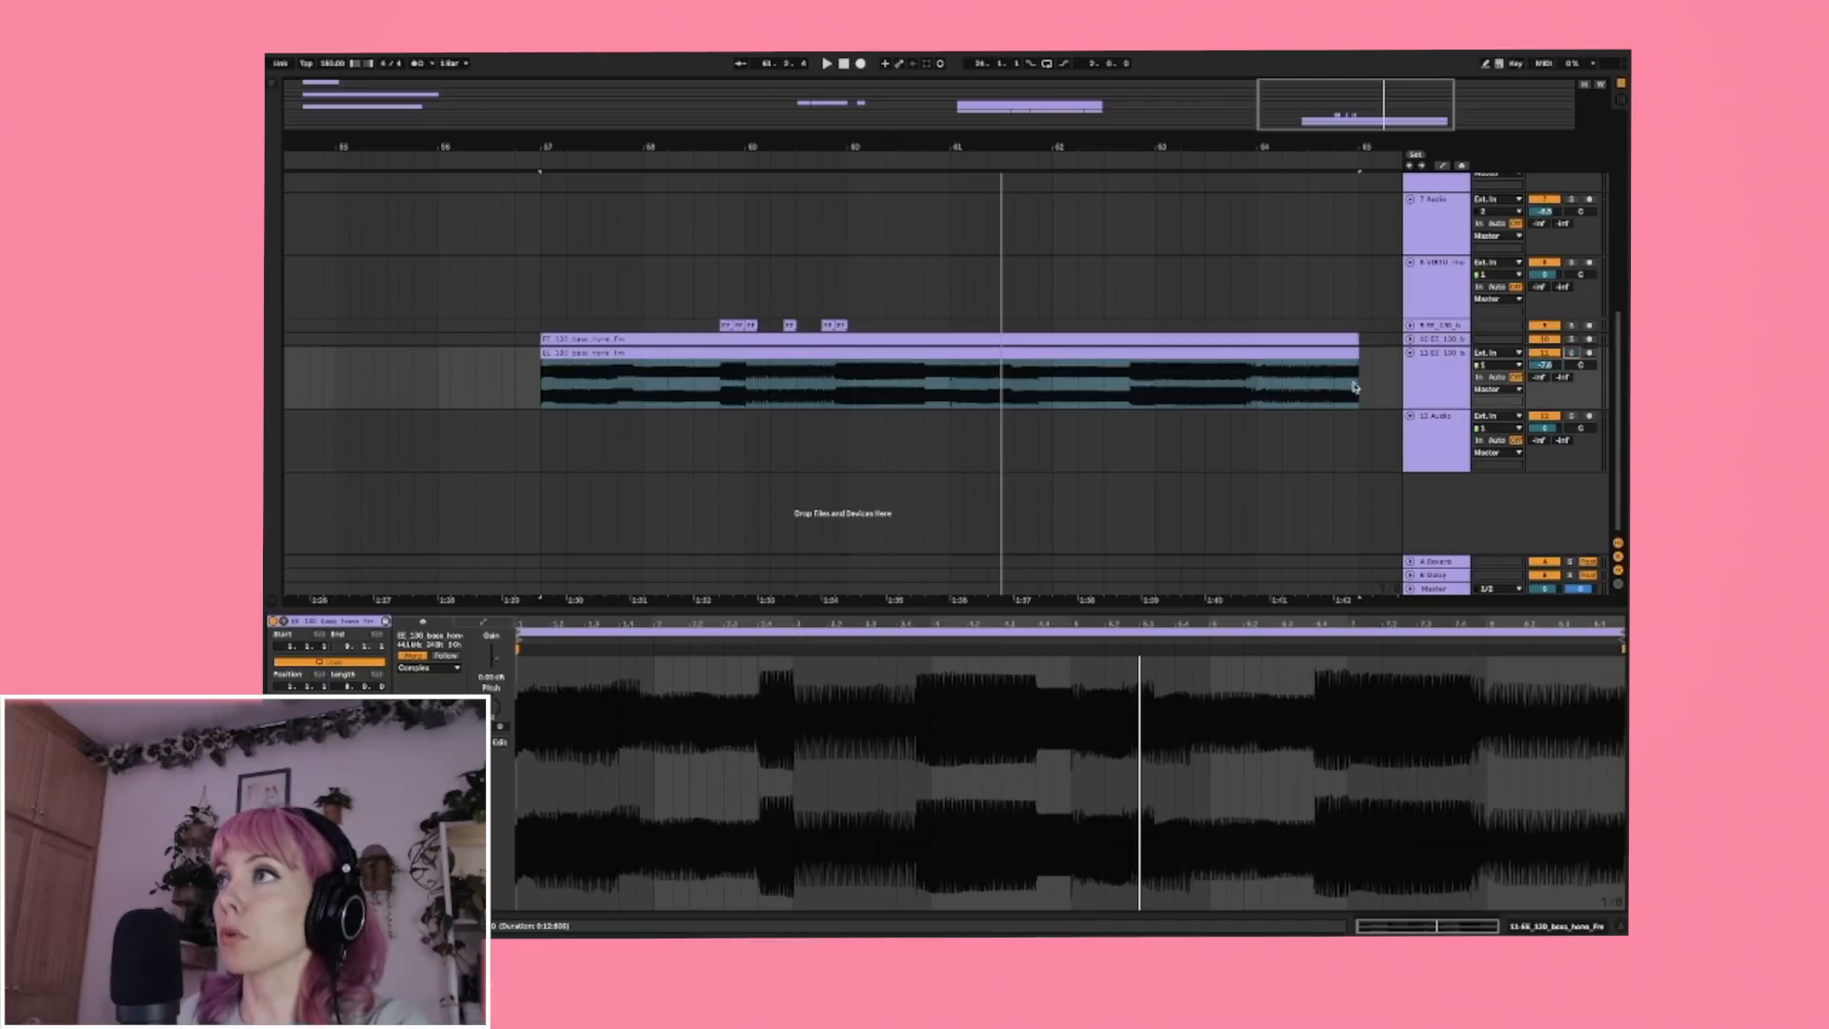
Unfold track 10 and audition its bass clip with the track soloed.
click(1411, 339)
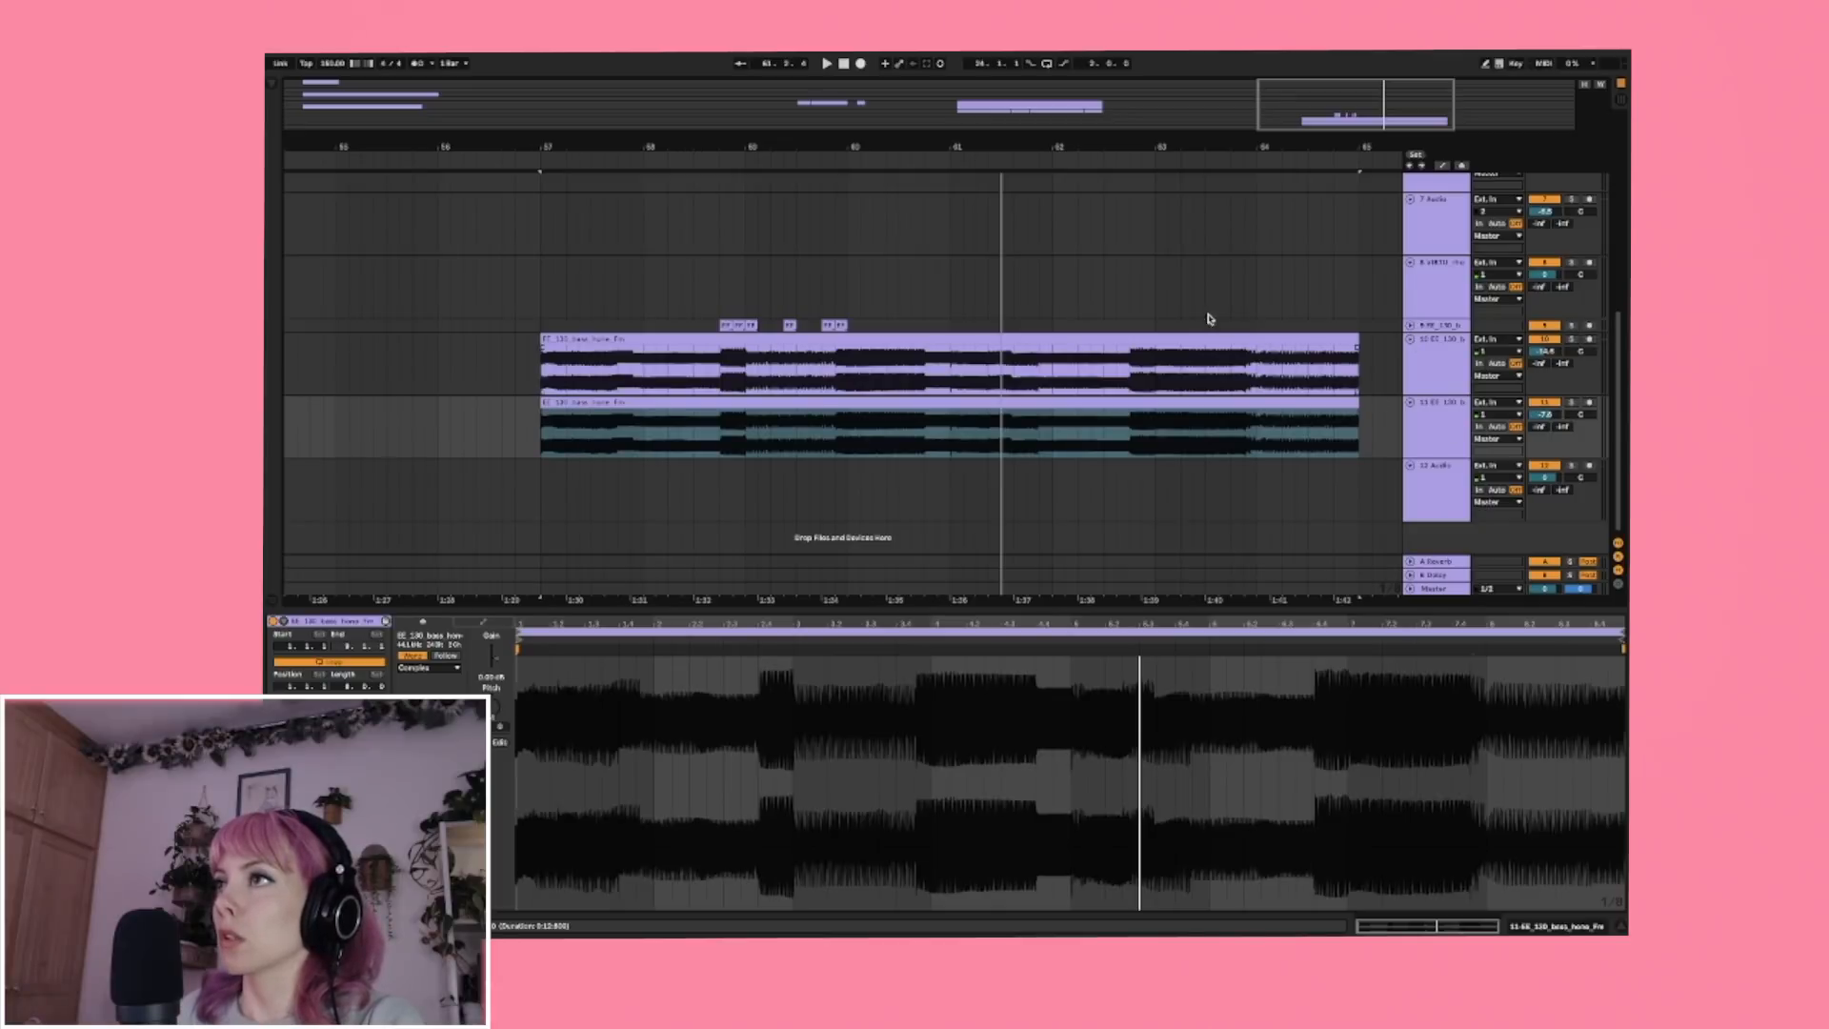
click(762, 340)
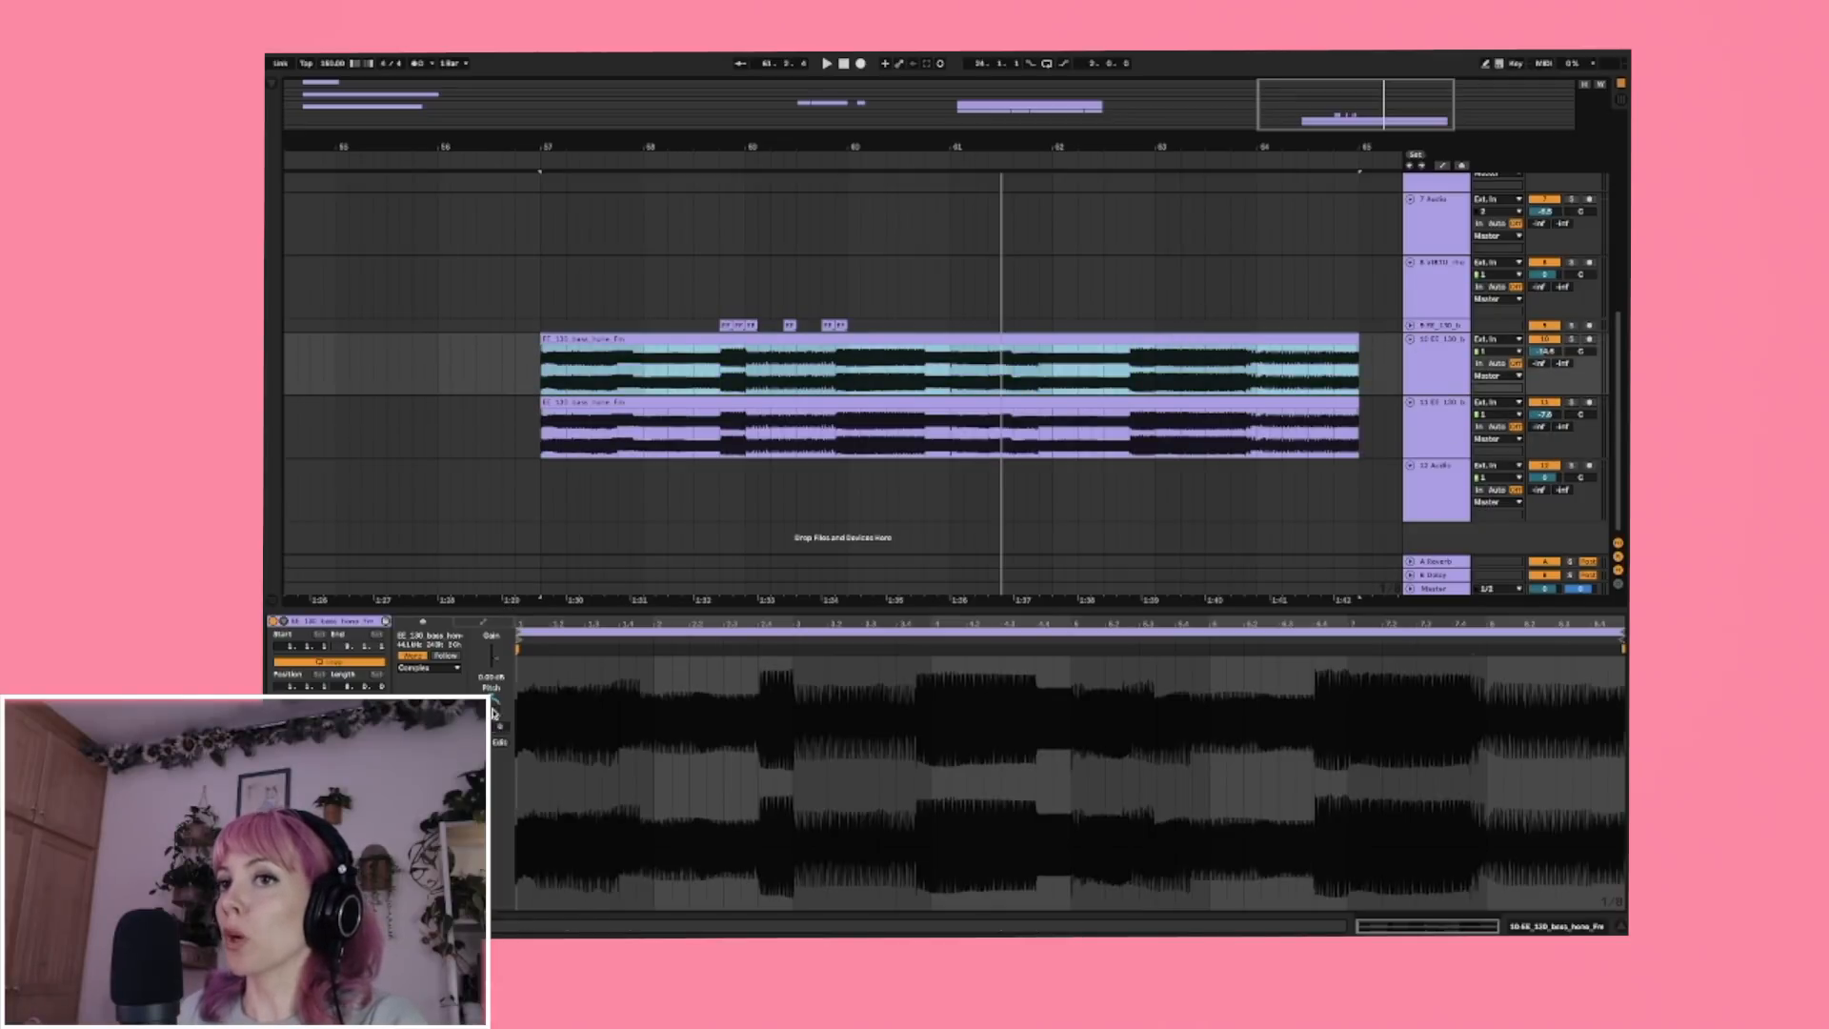
click(1574, 338)
key(space)
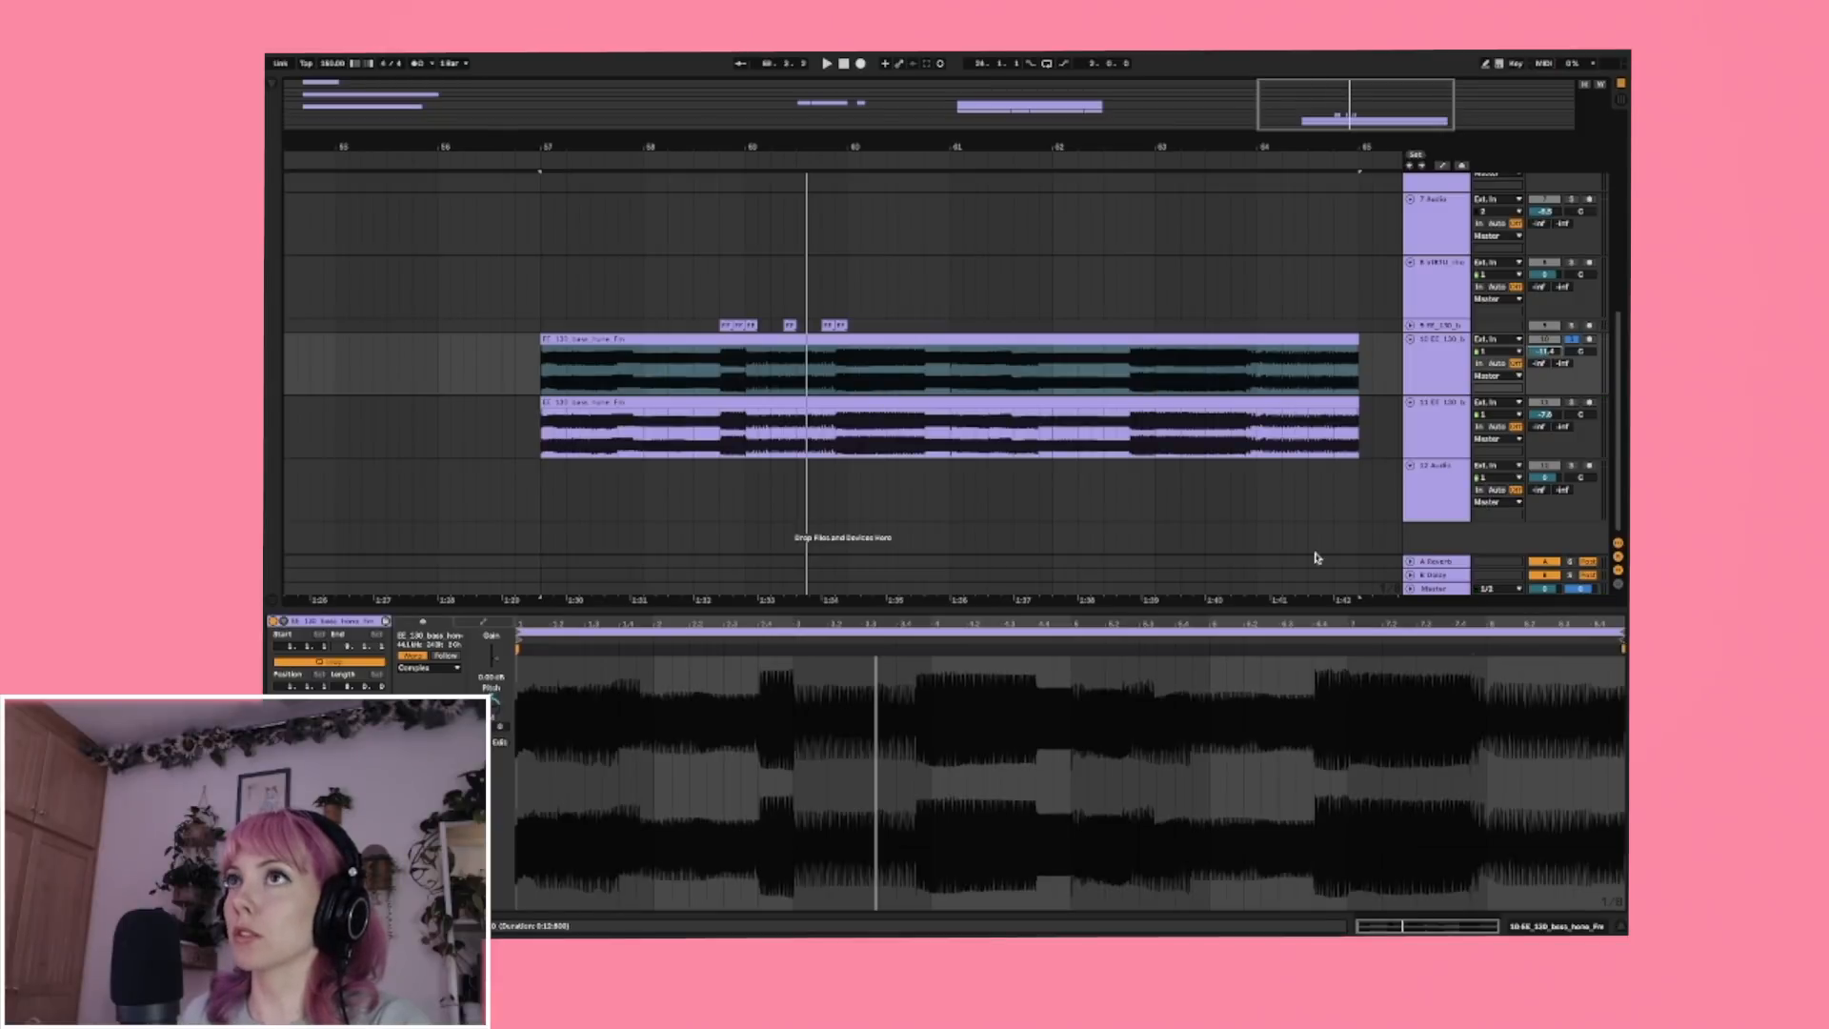
Unfold track 9 and compare its first slice with the matching bass section on track 10, playing from bar 58 beat 4.
drag(750, 141, 800, 172)
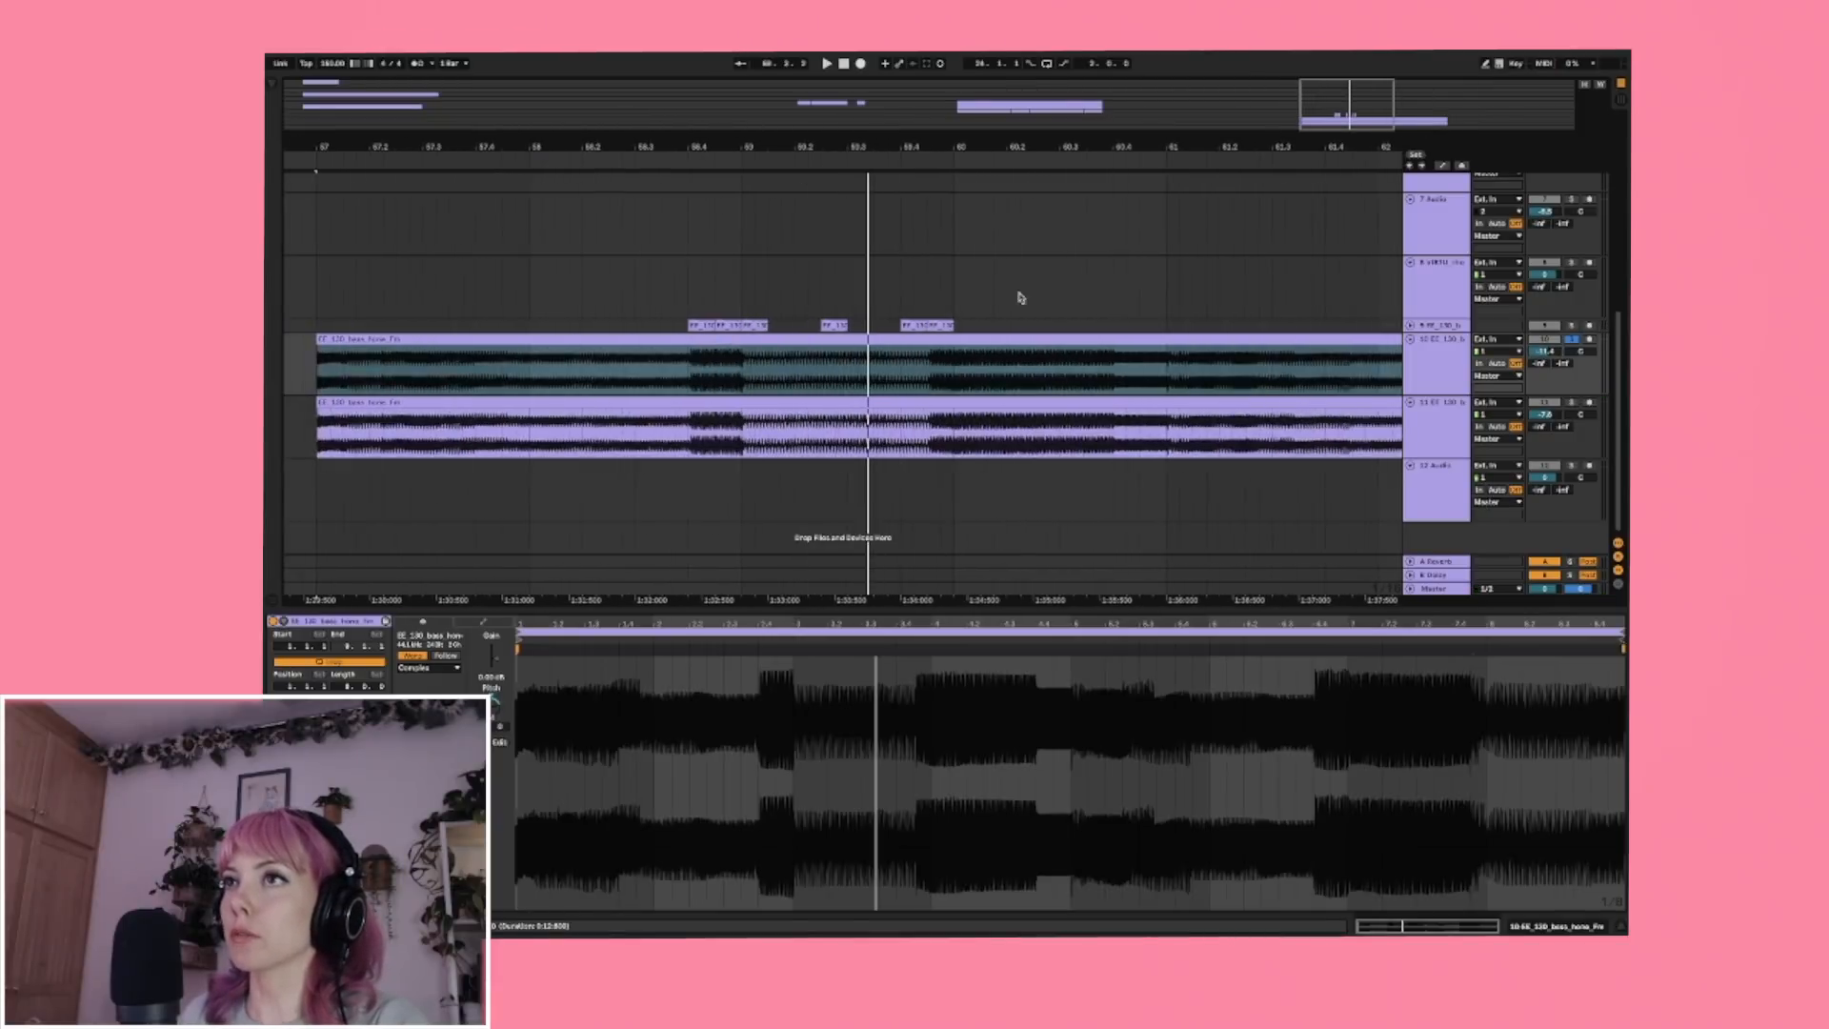
click(1411, 326)
drag(710, 146, 711, 250)
drag(667, 422, 725, 422)
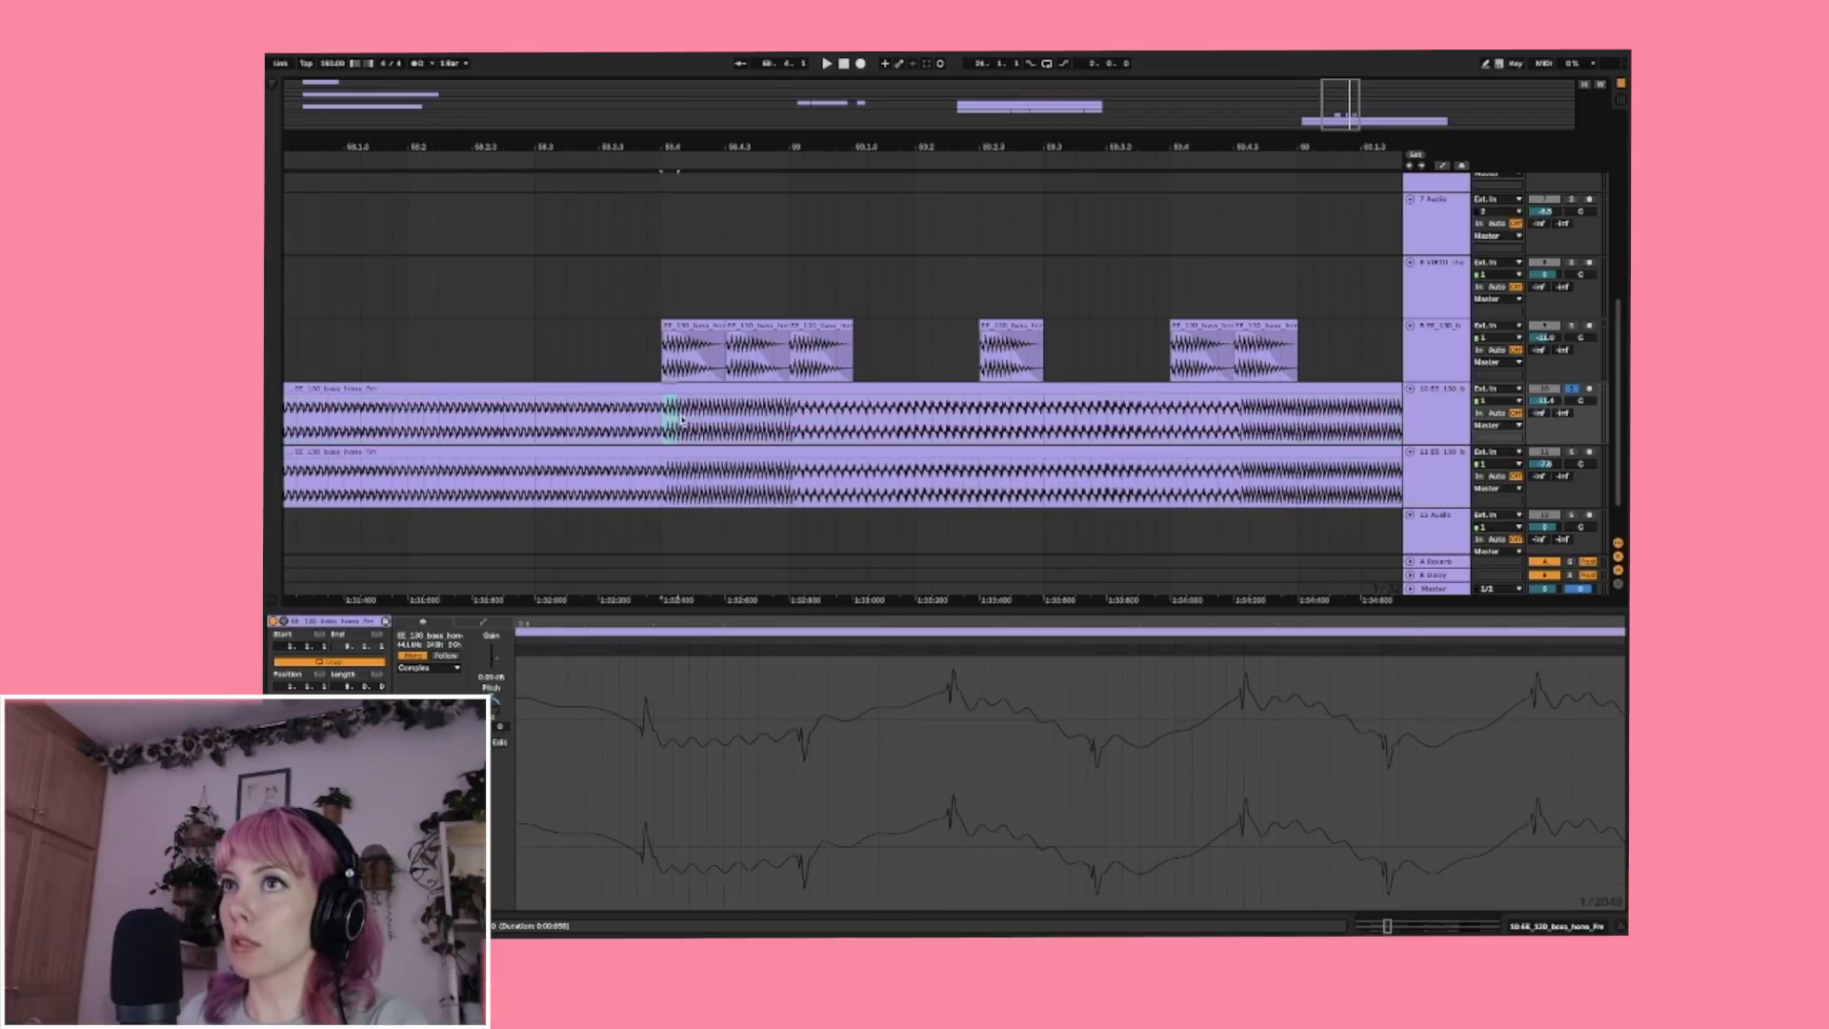
click(676, 337)
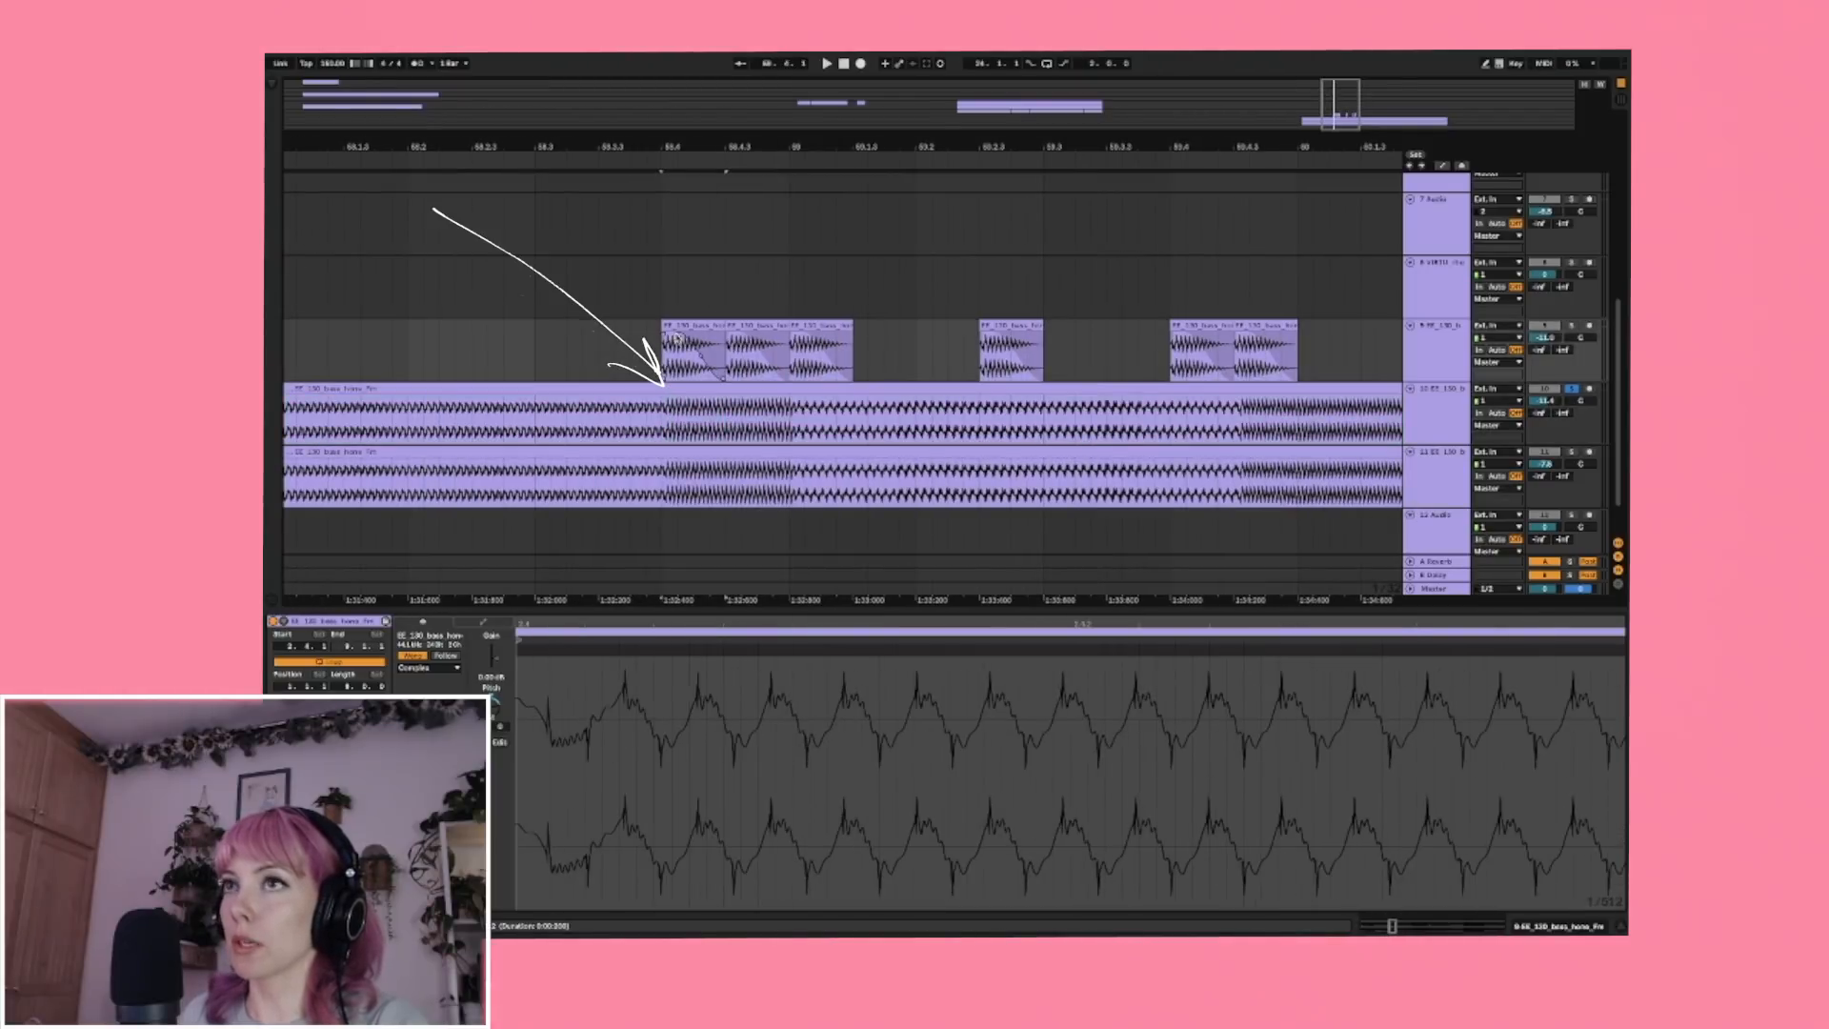
click(661, 427)
key(space)
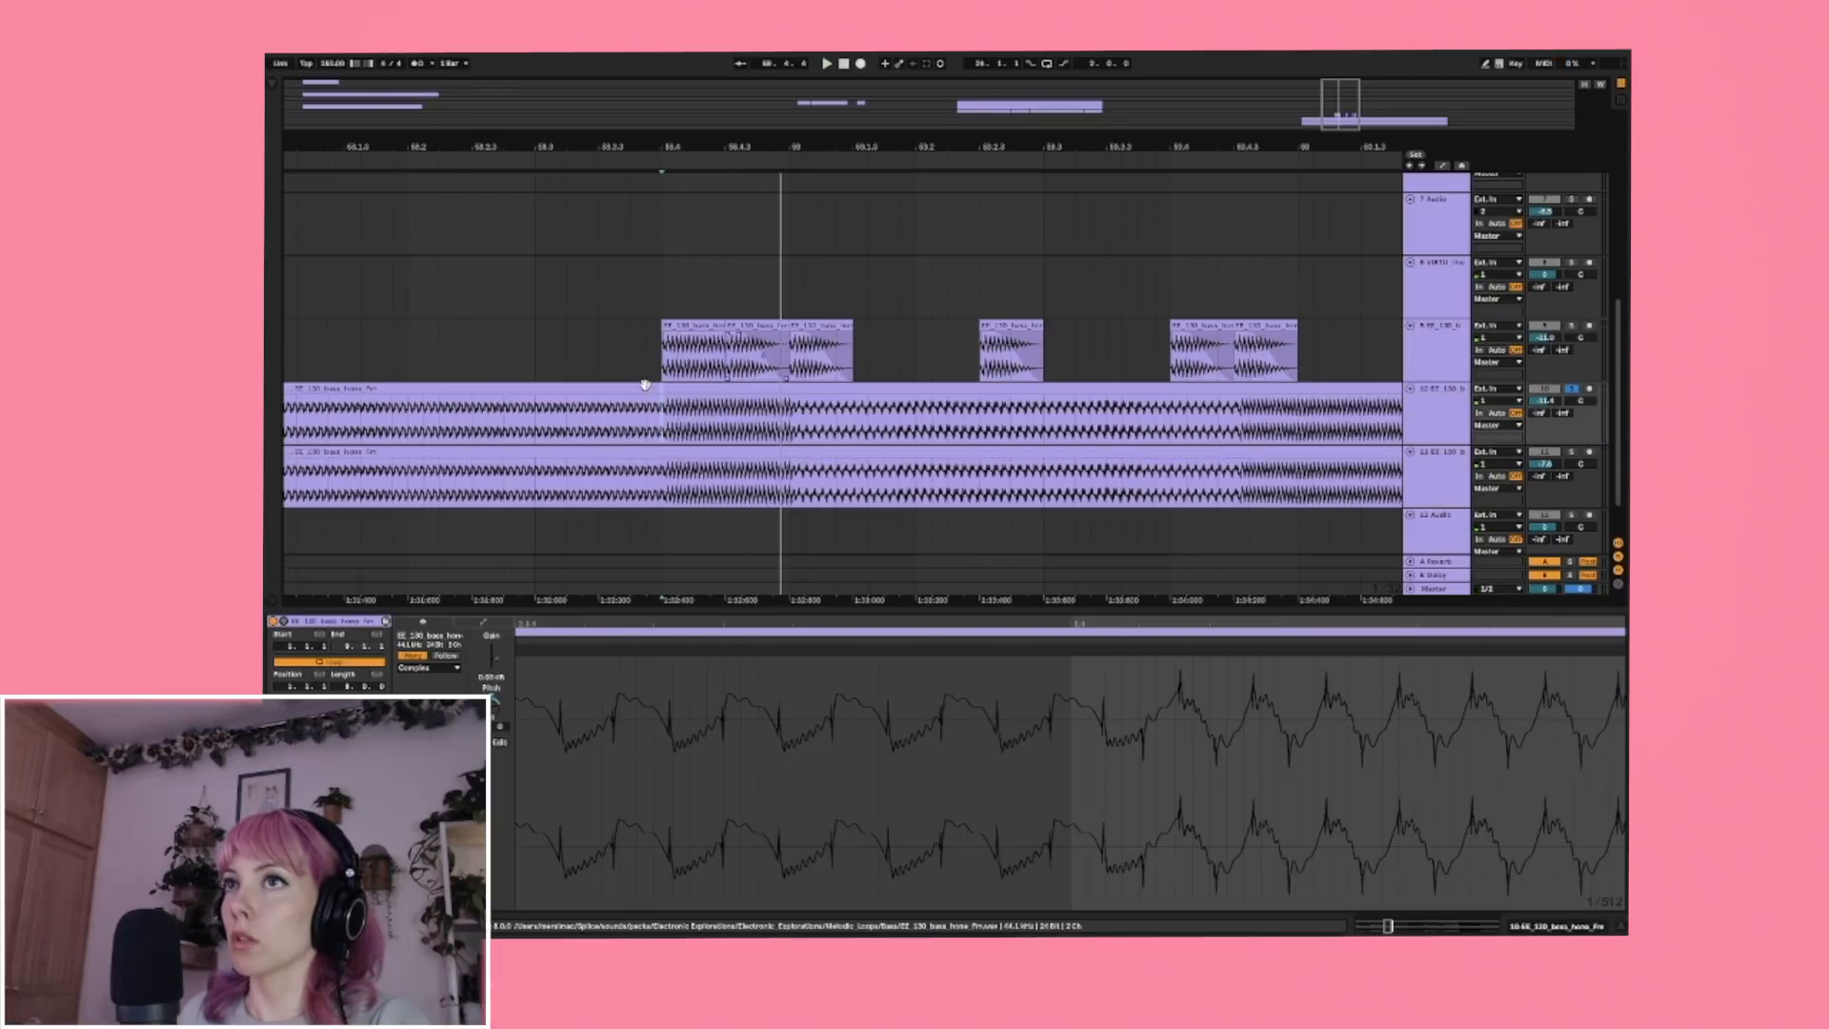
Inspect the fade-out on track 9's first bass slice and audition the sliced pattern soloed.
click(724, 355)
drag(719, 338, 689, 338)
click(665, 348)
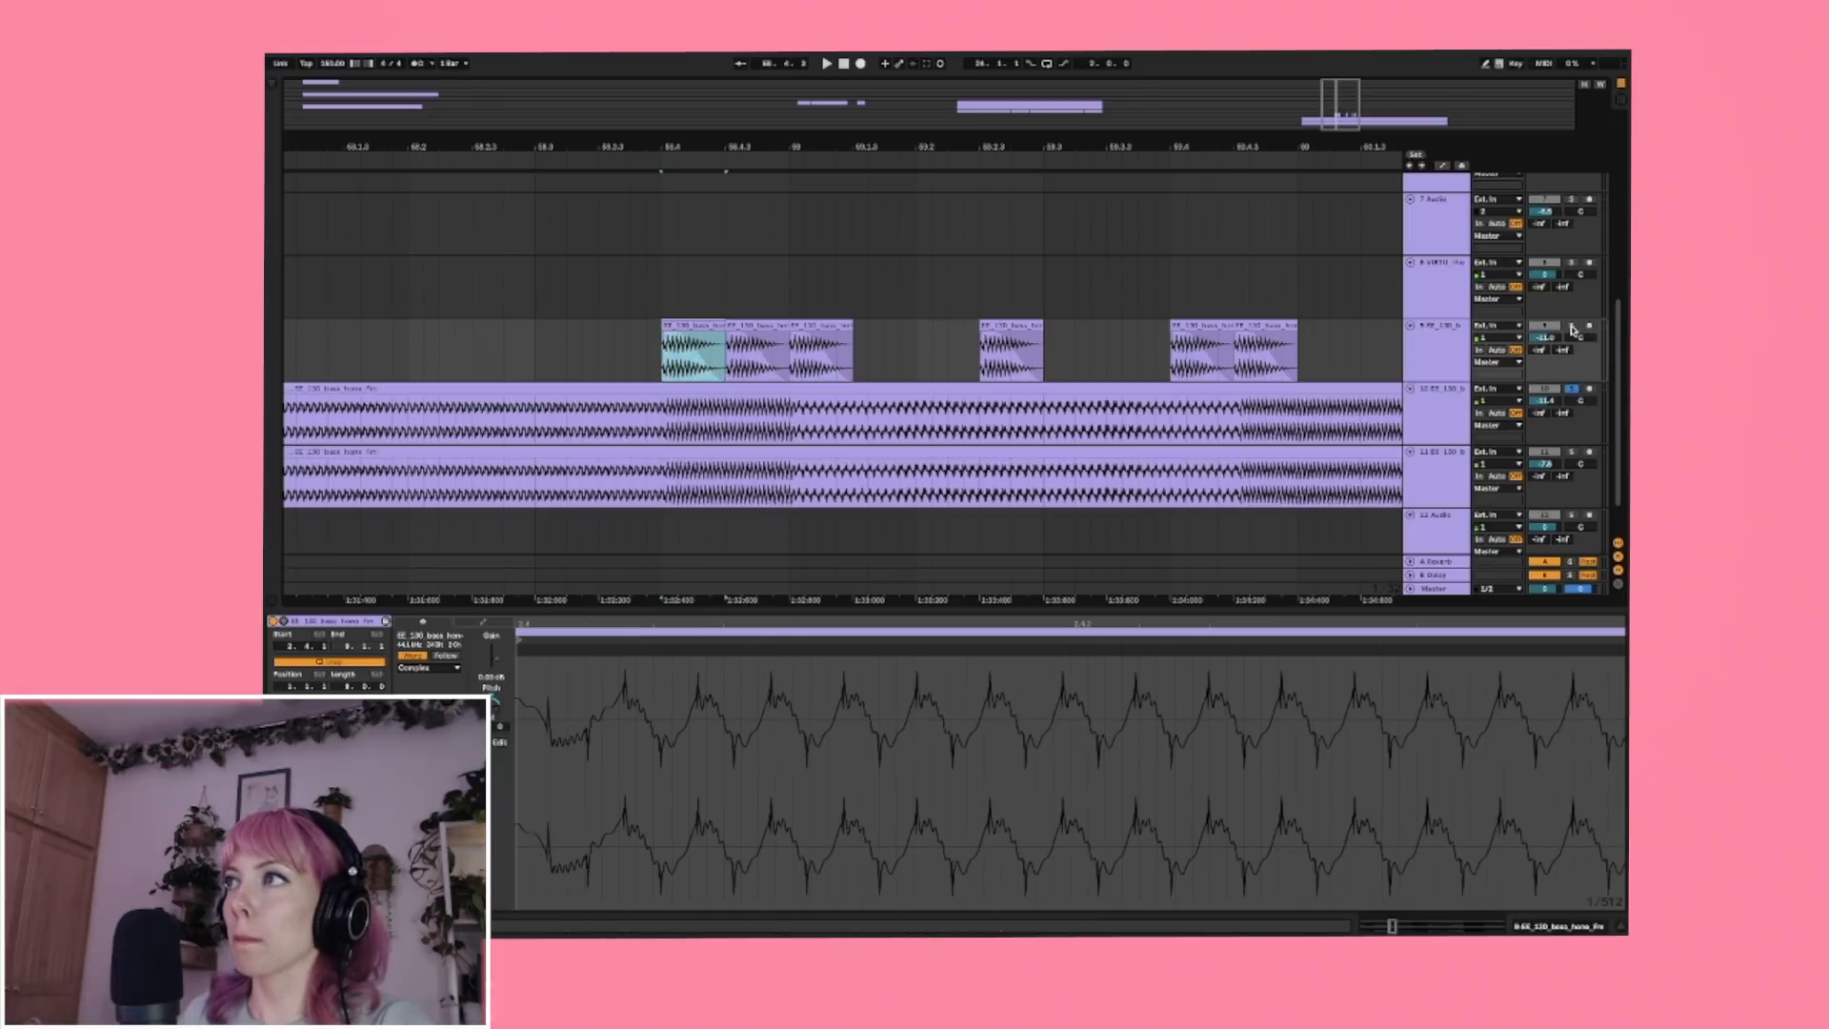
key(space)
drag(918, 147, 809, 148)
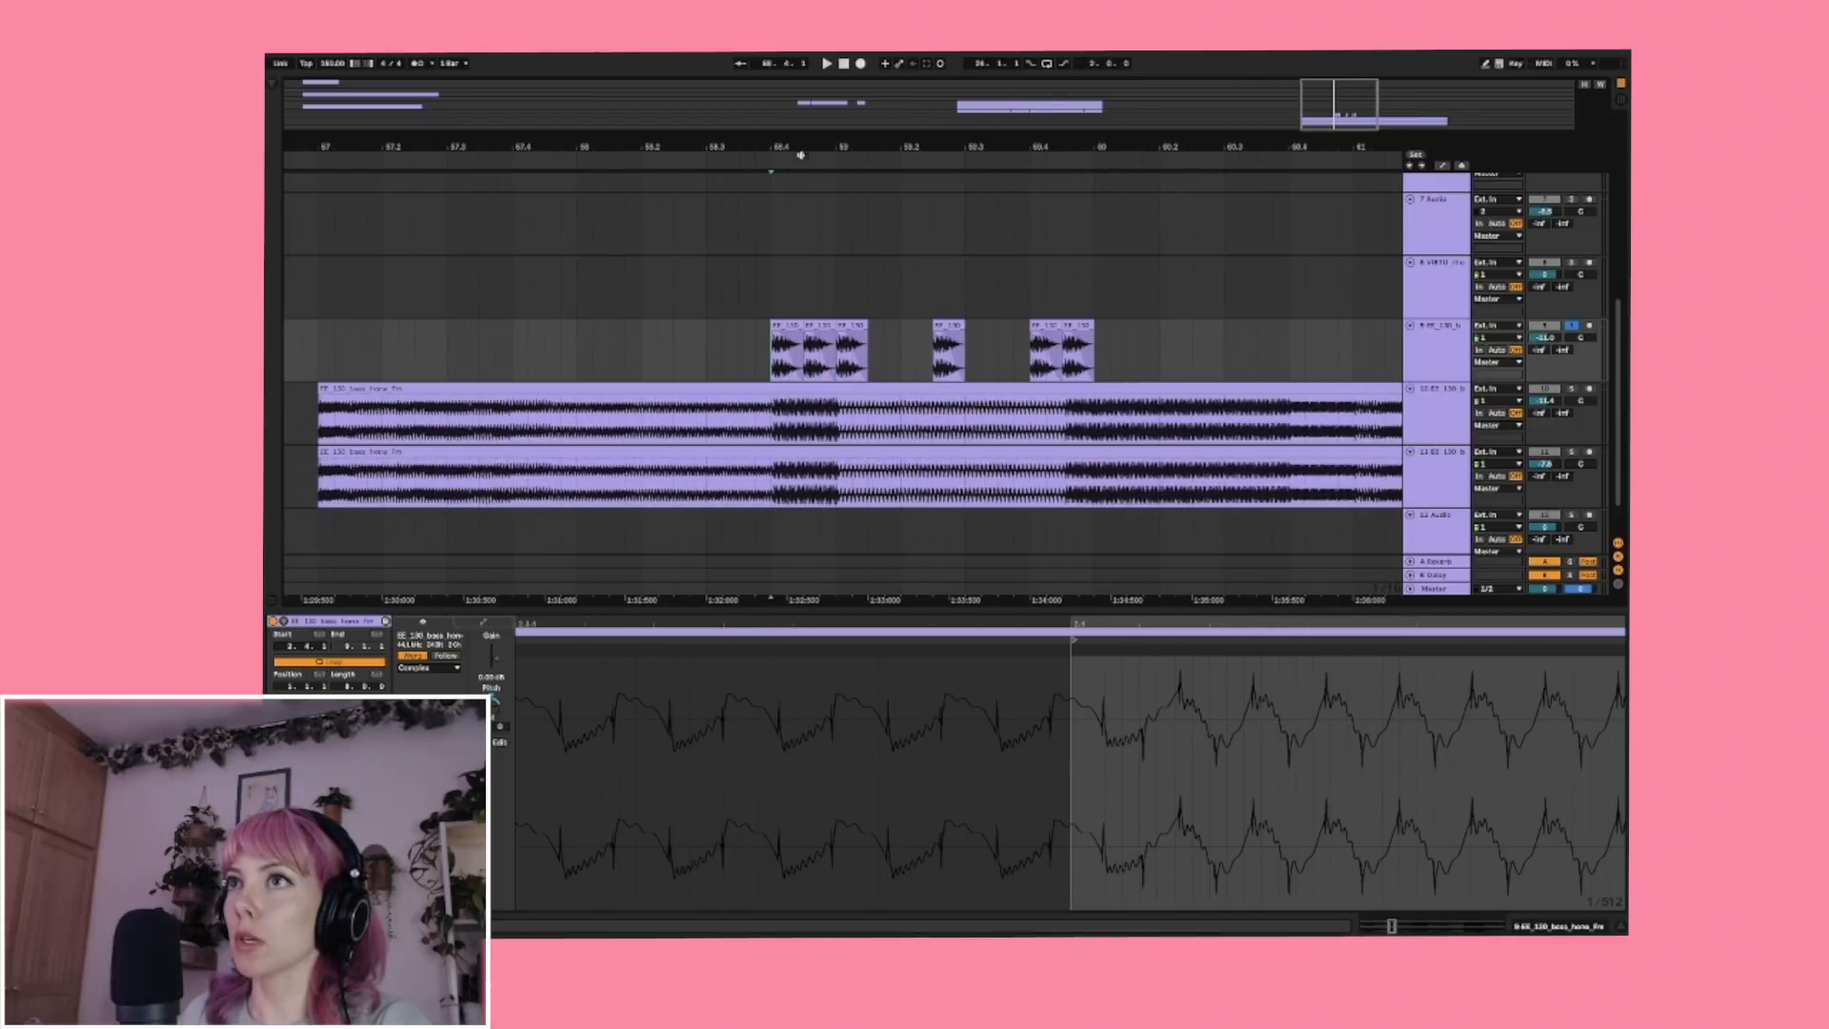
Add a Delay to the bass slices' track and extend the loop end past the slices for playback.
click(271, 85)
click(1429, 367)
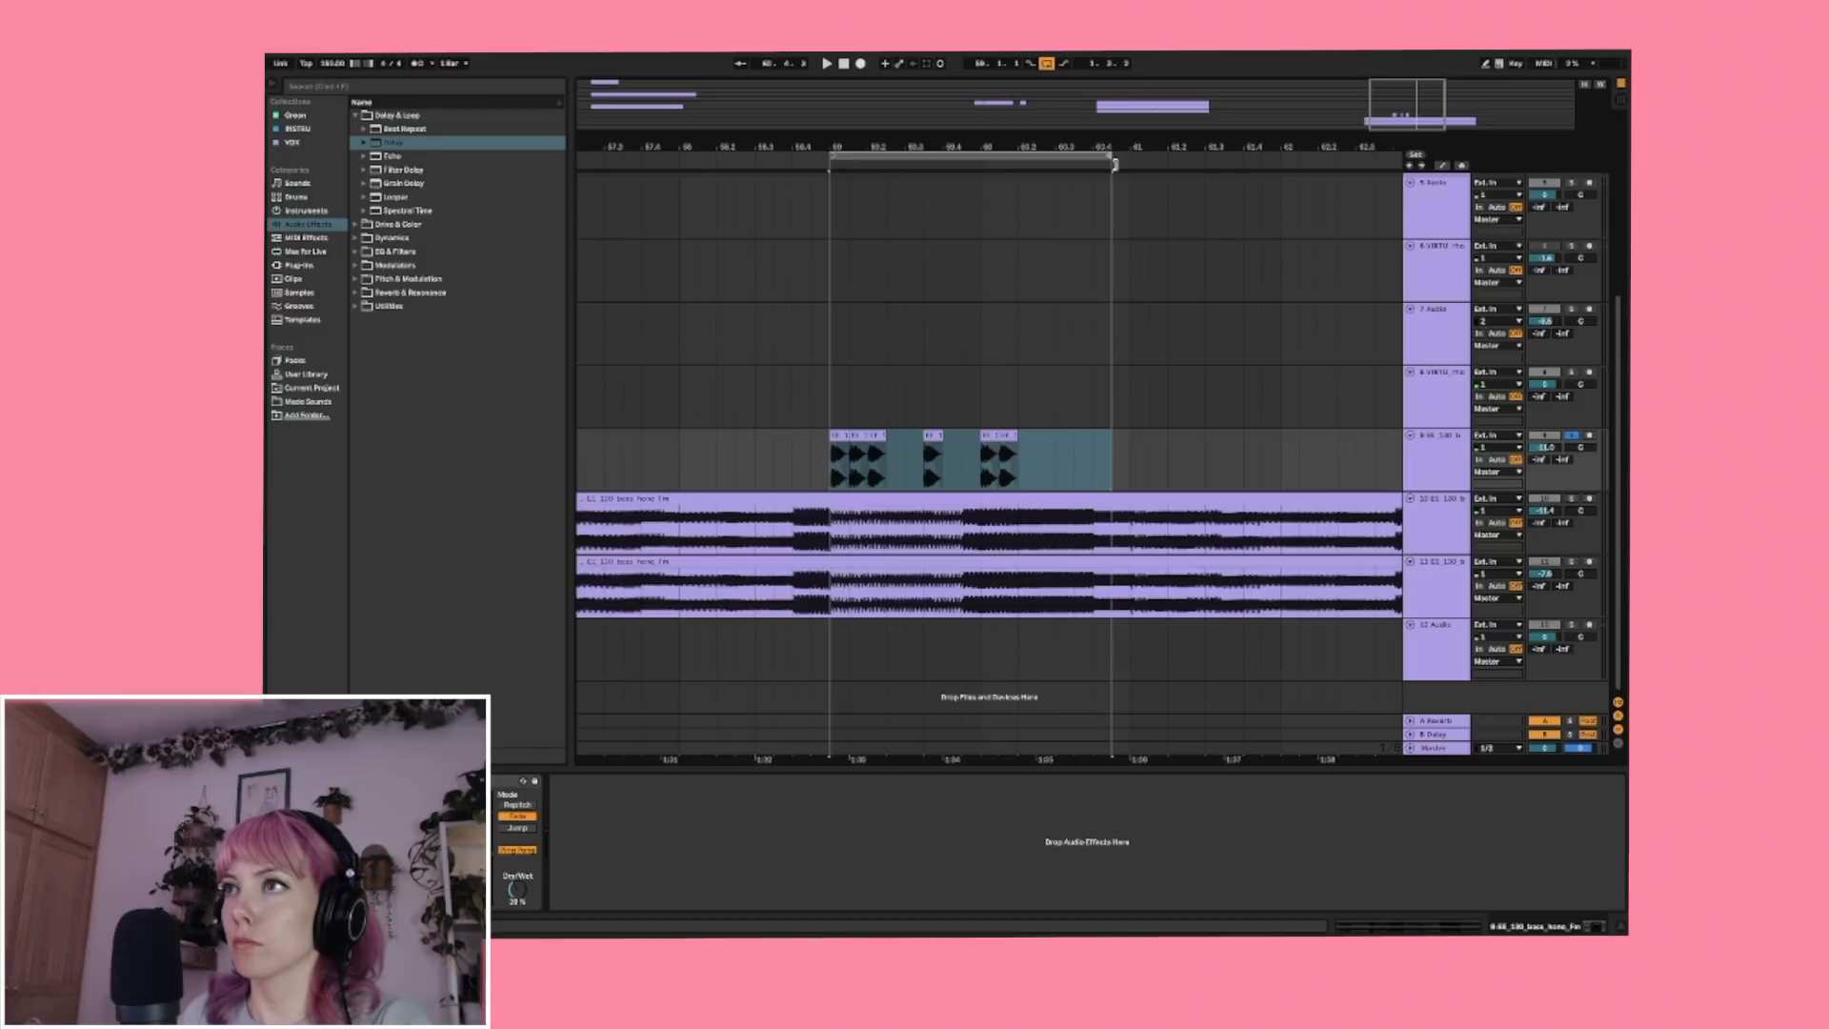
drag(1110, 155, 1131, 155)
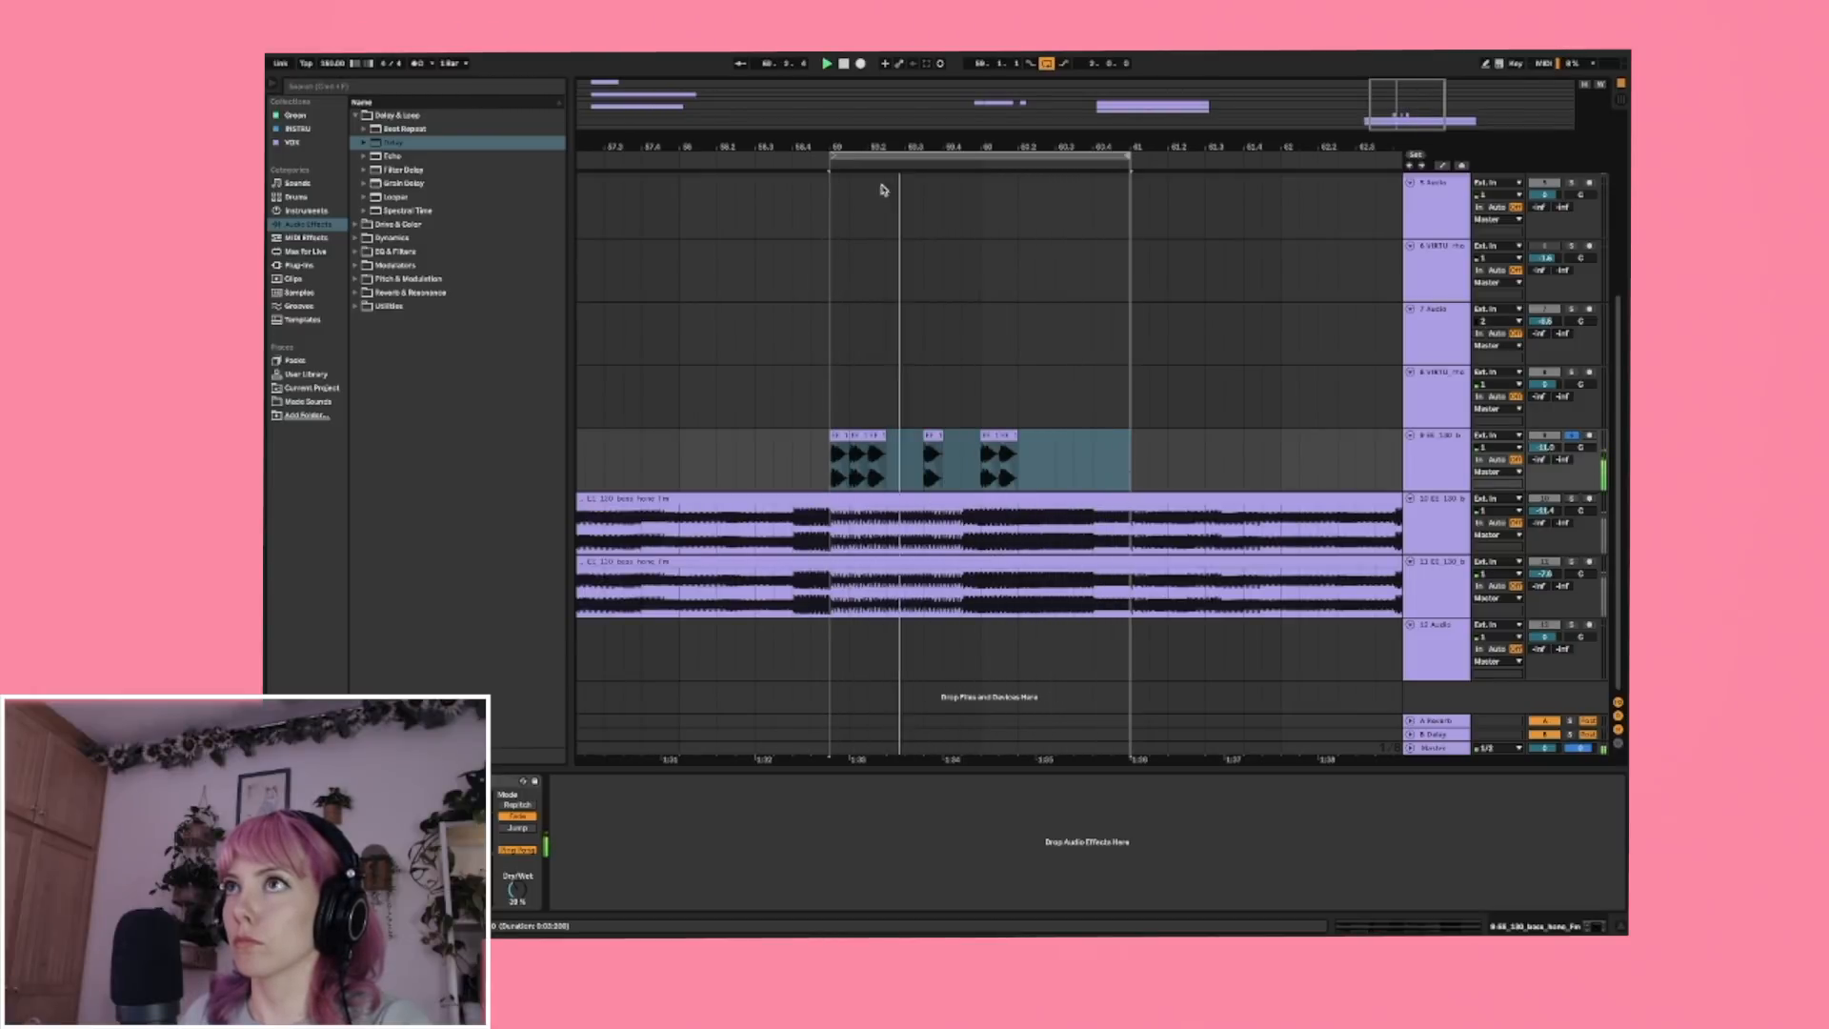
Stop playback, switch off the existing Delay on the bass slices' track, and add the H-Delay Stereo plug-in after it.
key(space)
click(277, 781)
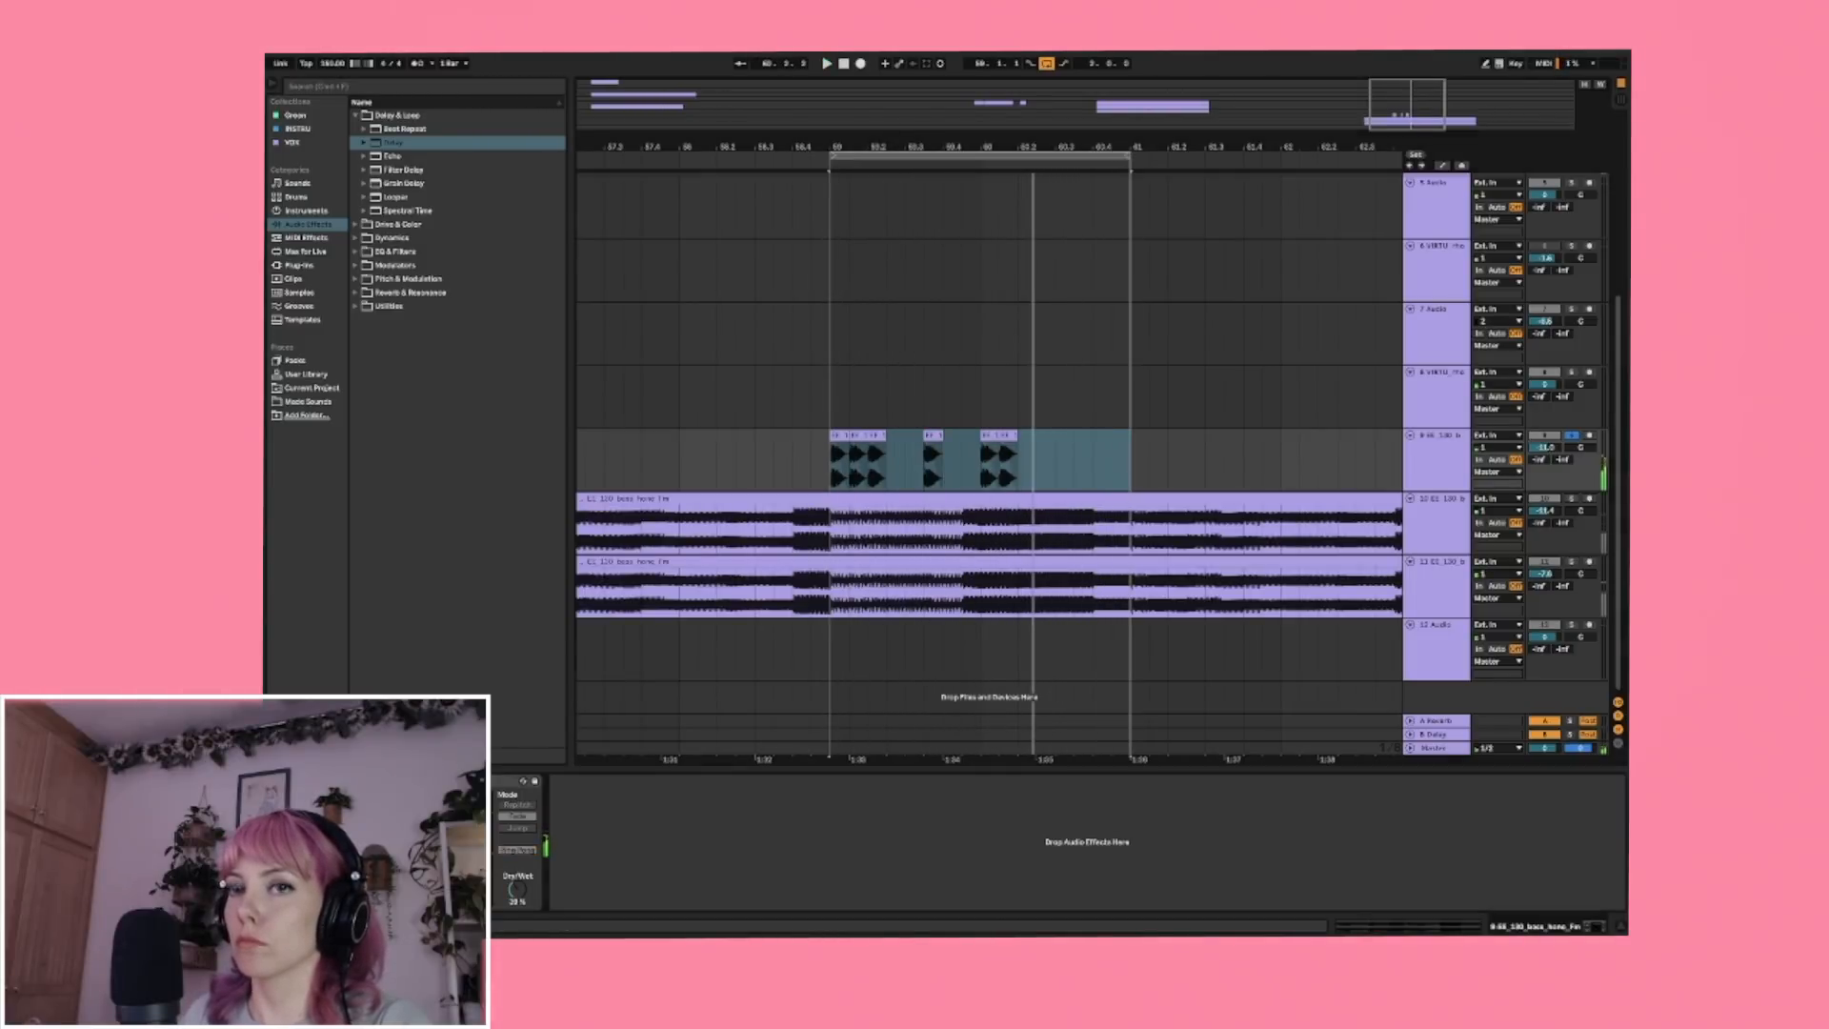
click(424, 89)
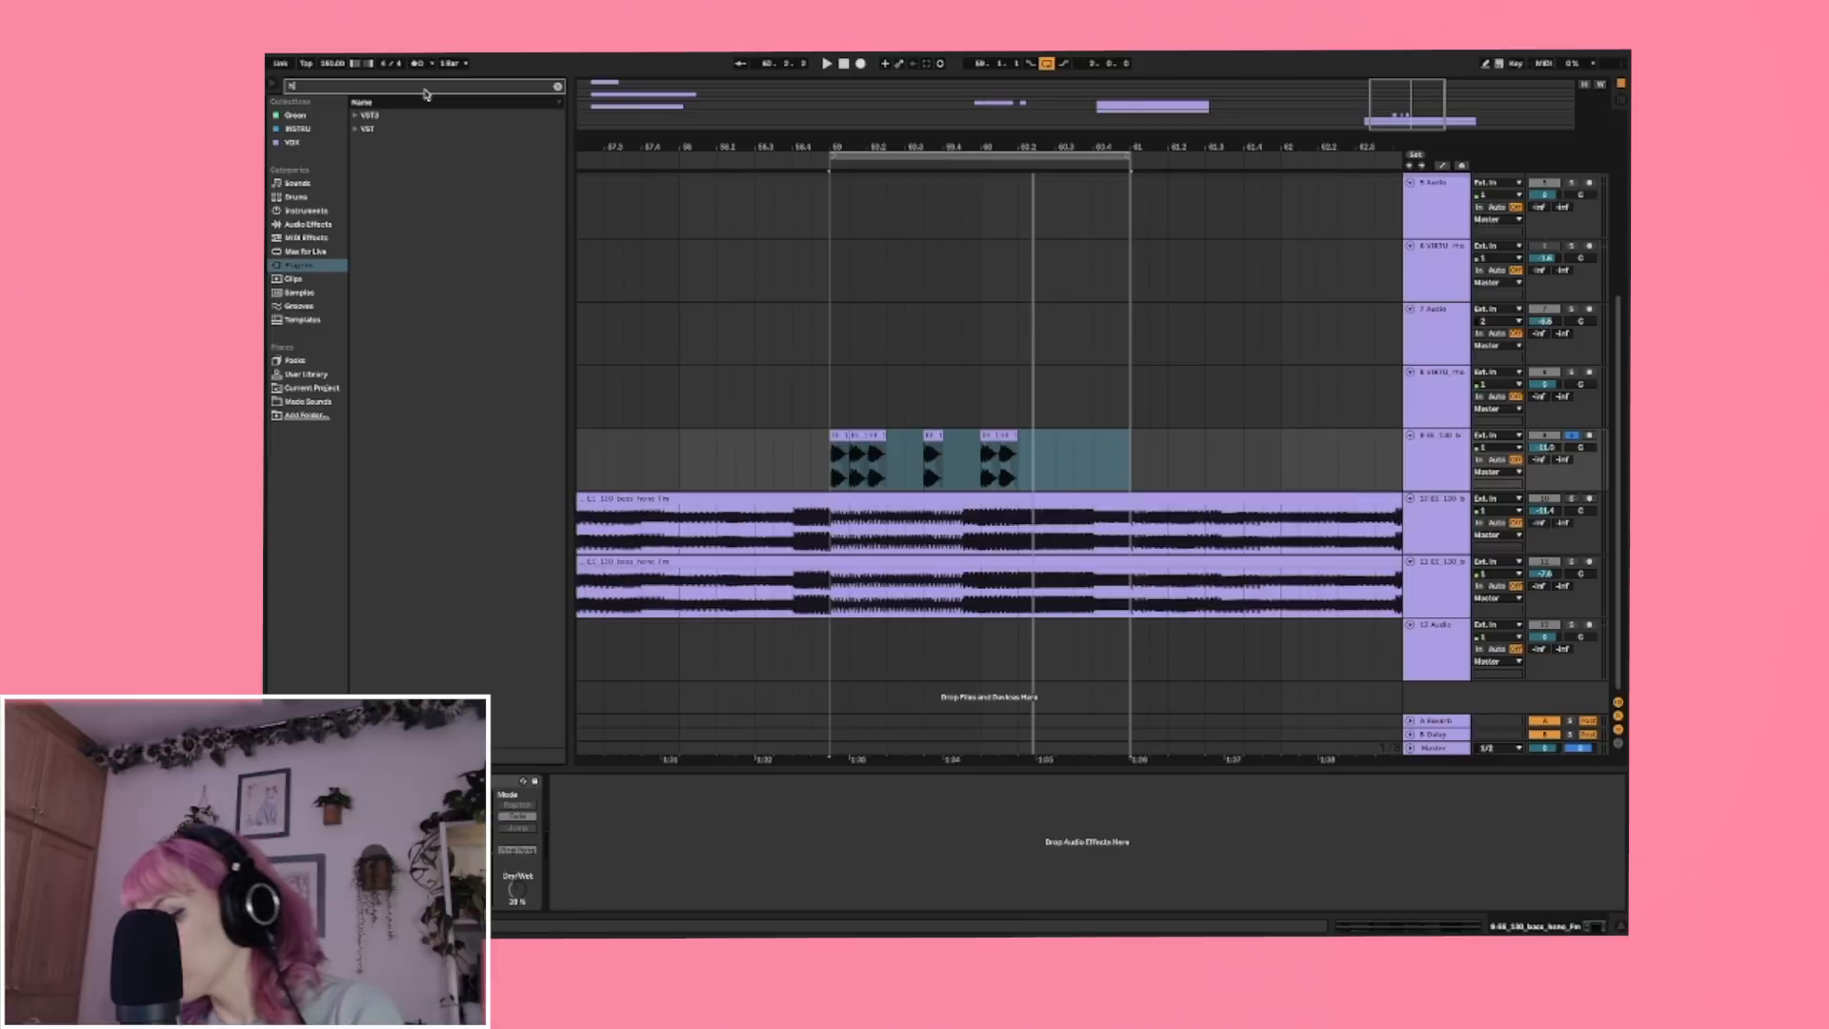
text(h delay)
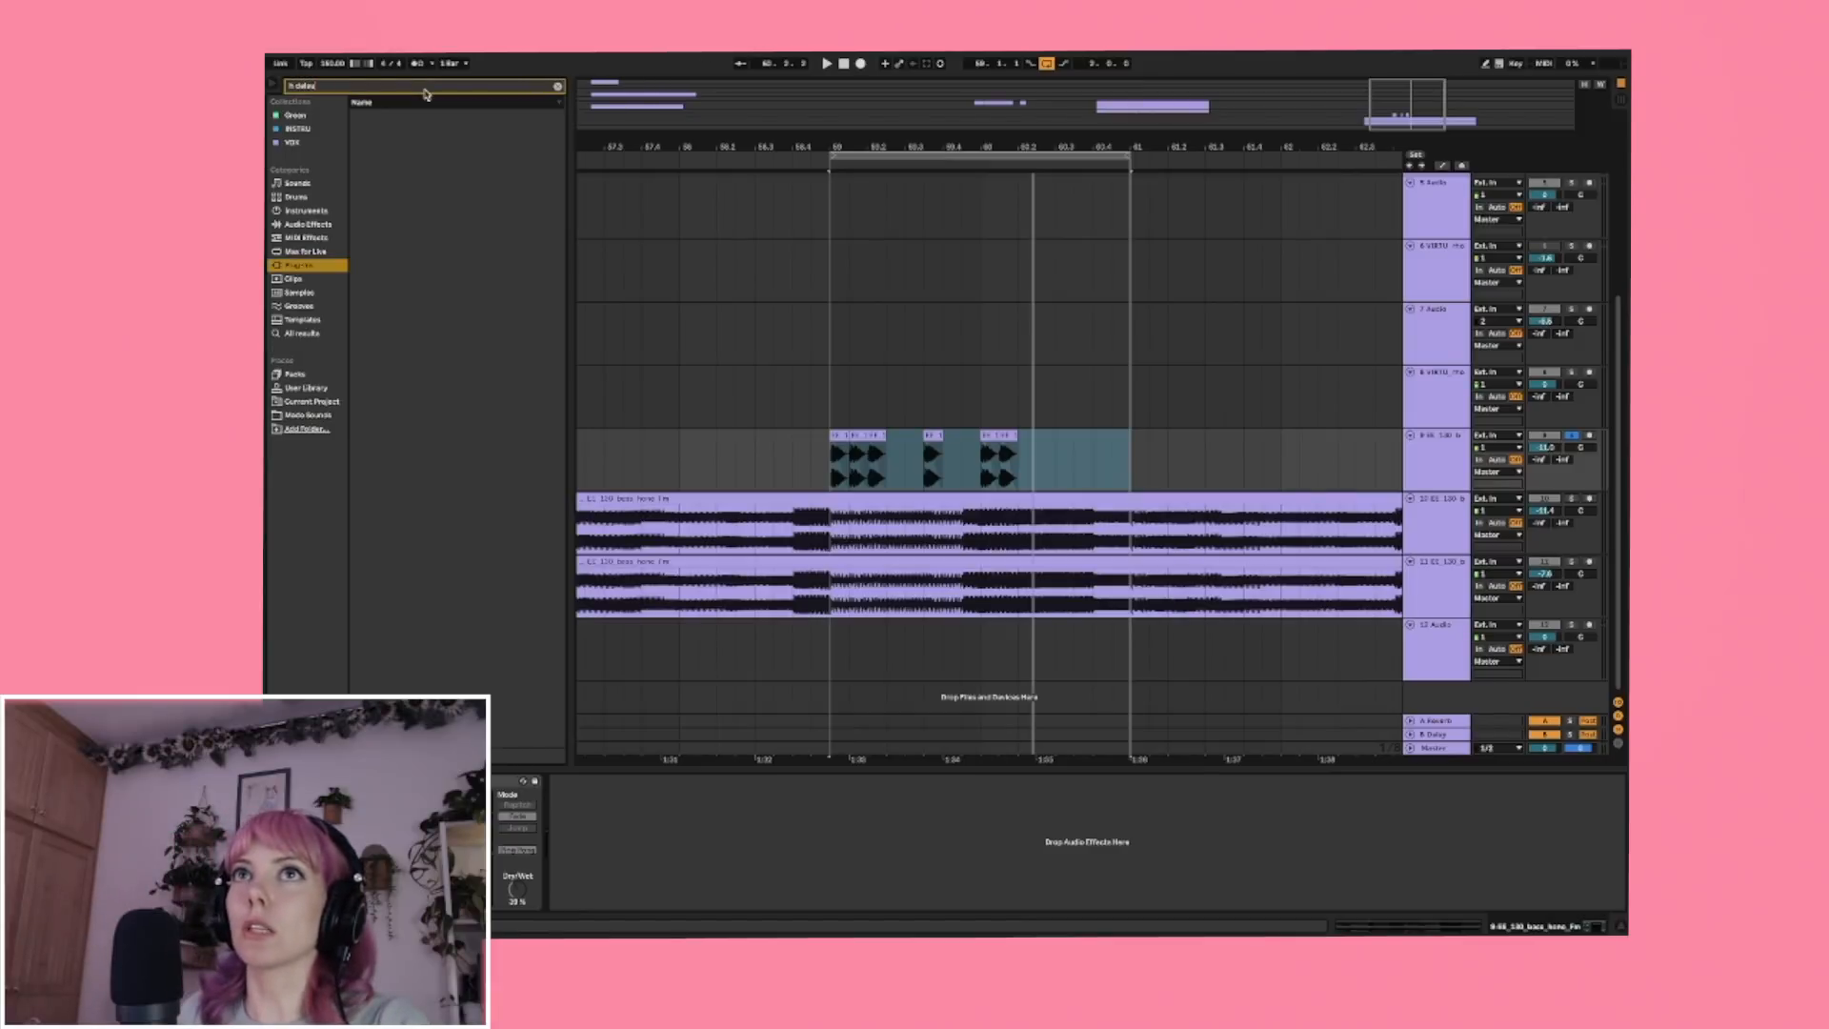
click(355, 116)
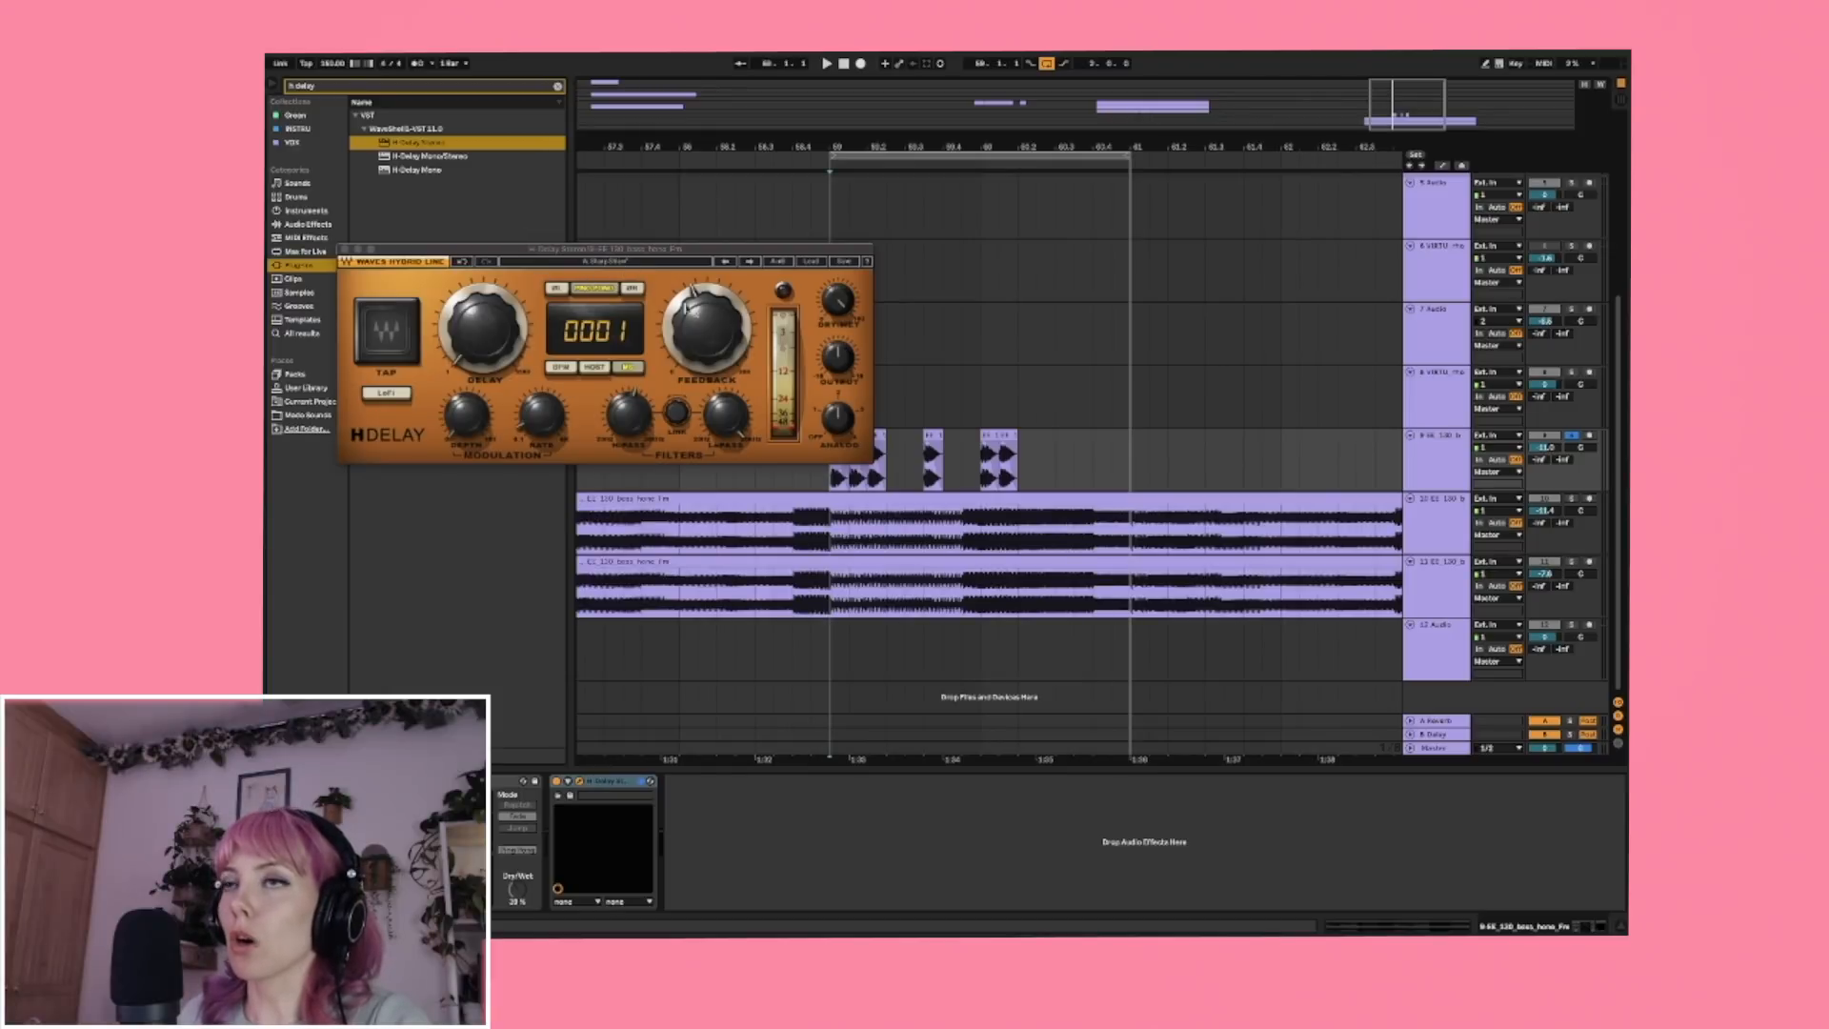
click(345, 249)
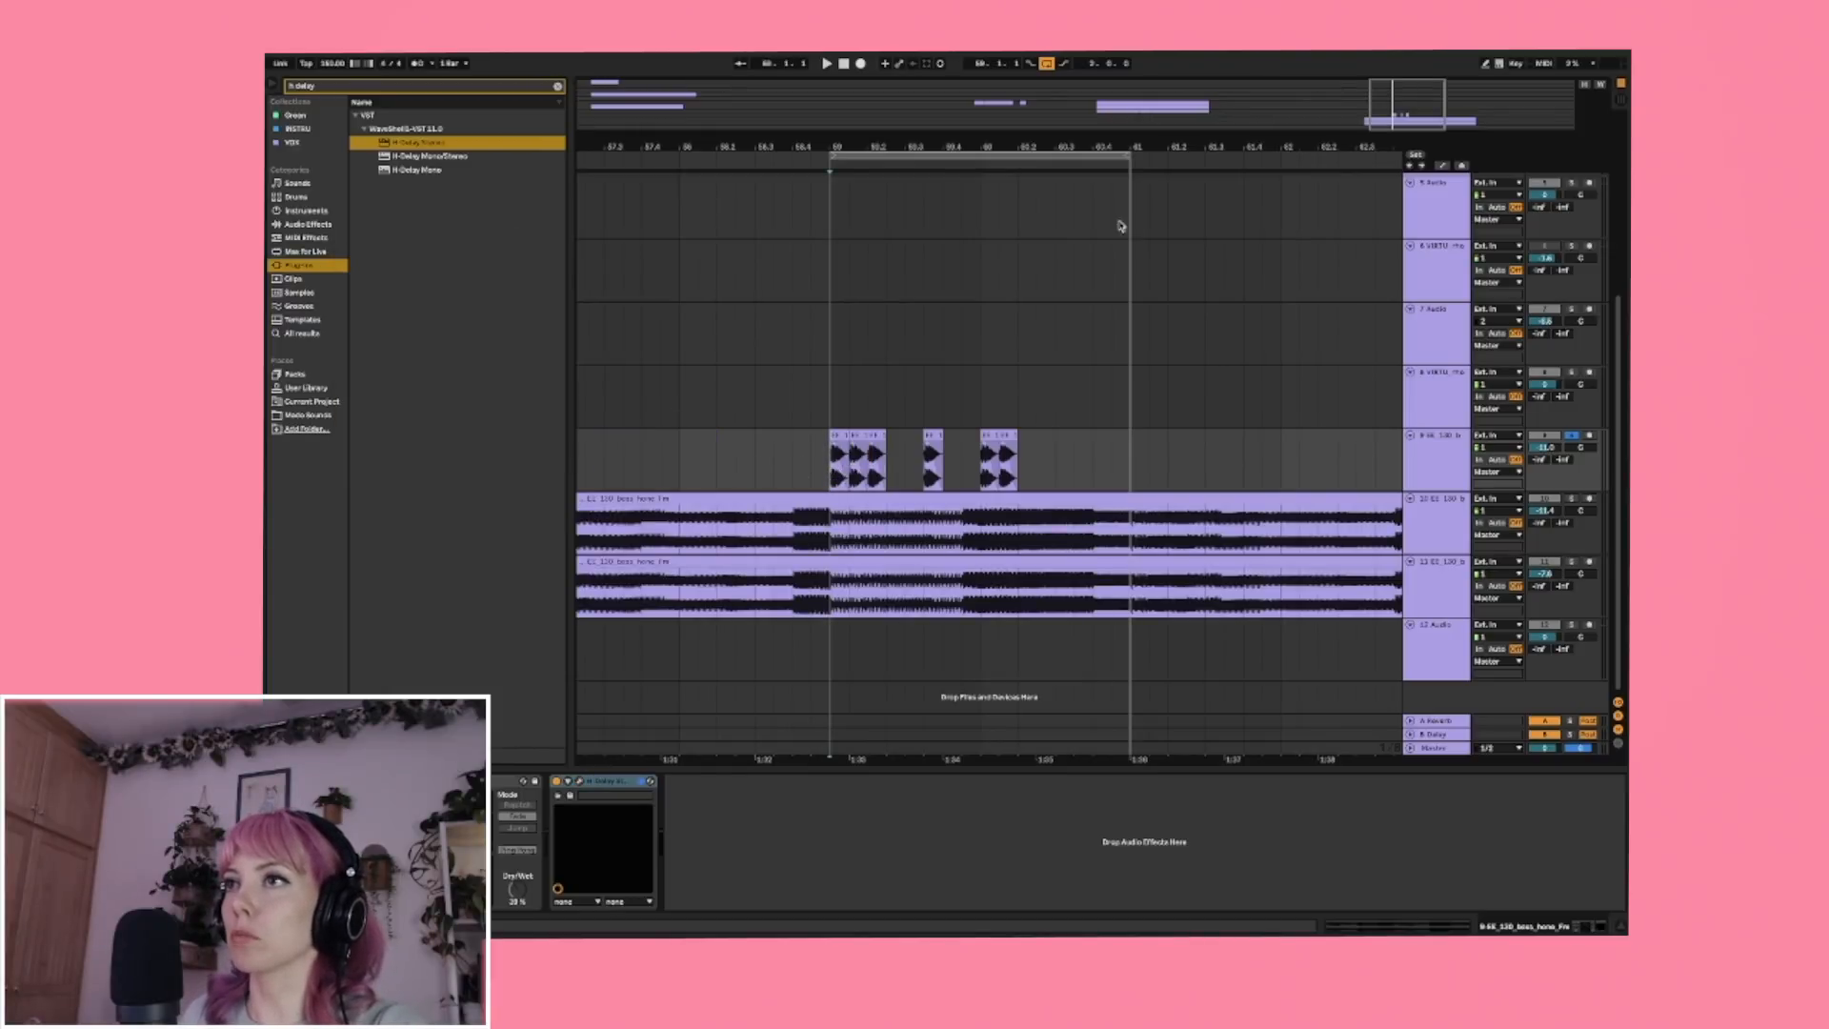
Raise track 9's volume and play the looped bass slices through the H-Delay.
drag(1006, 134, 907, 178)
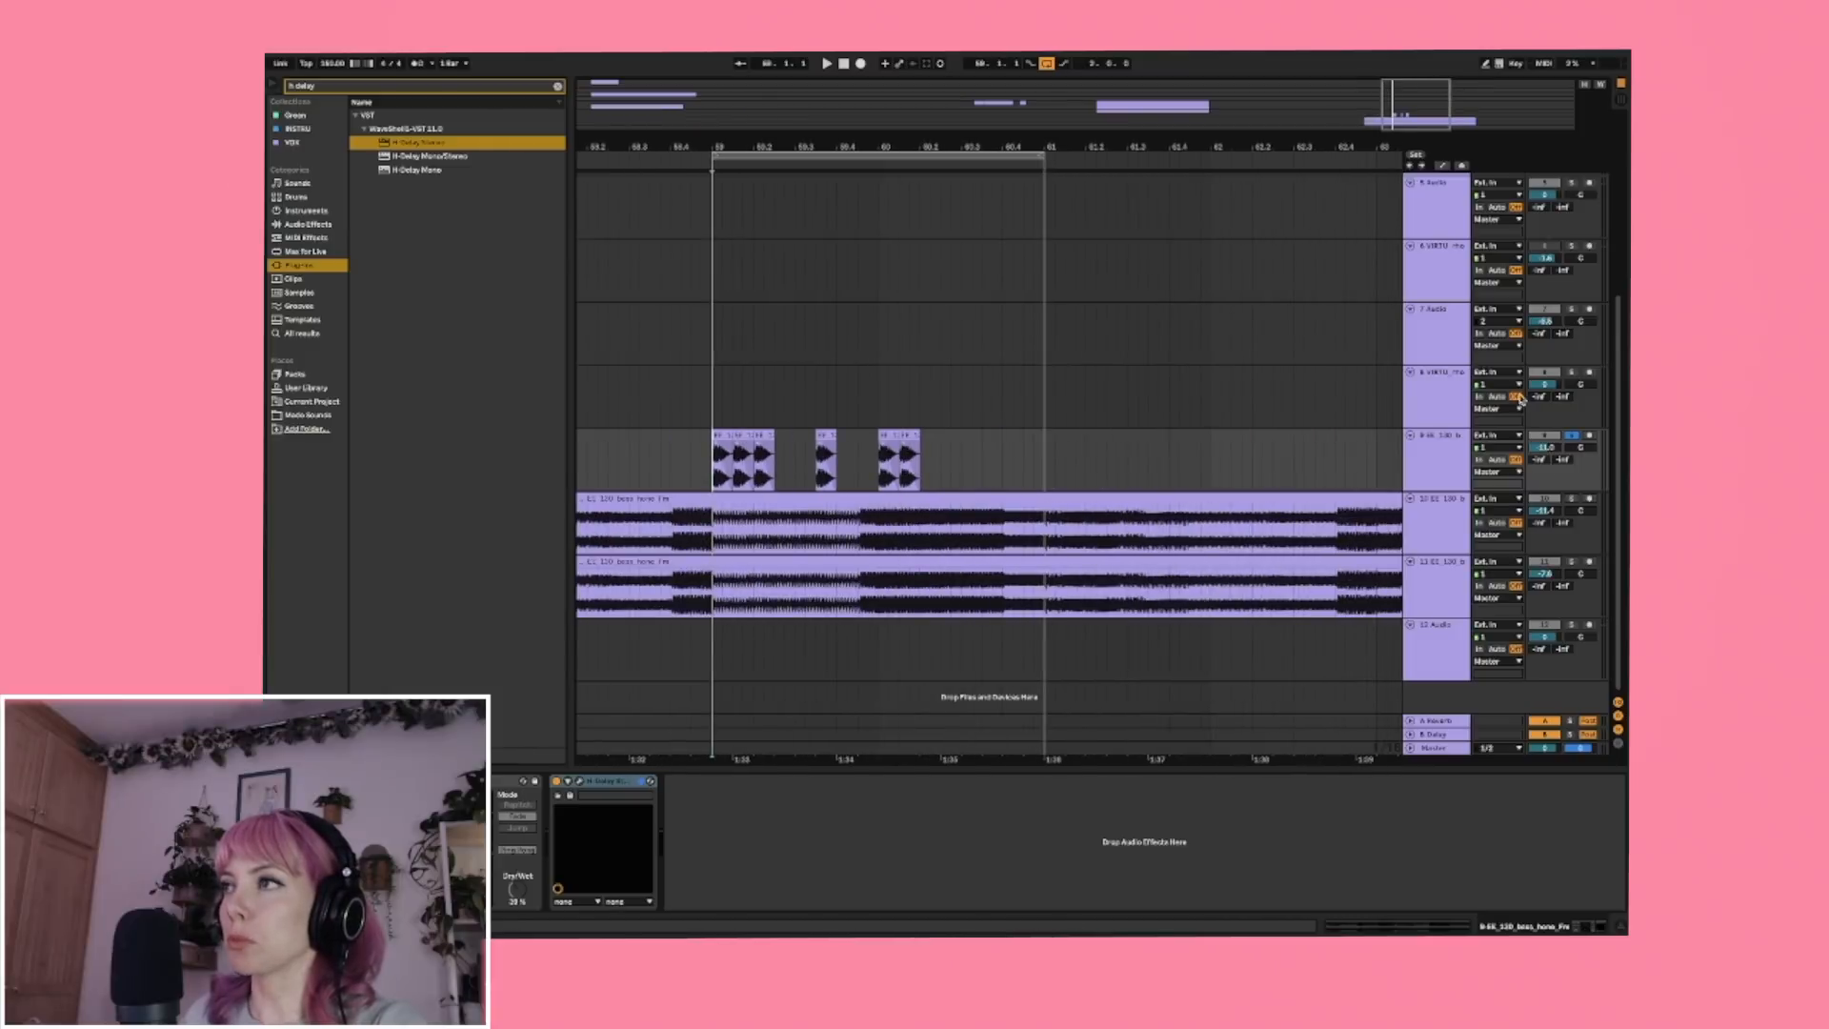
drag(1551, 455, 1551, 419)
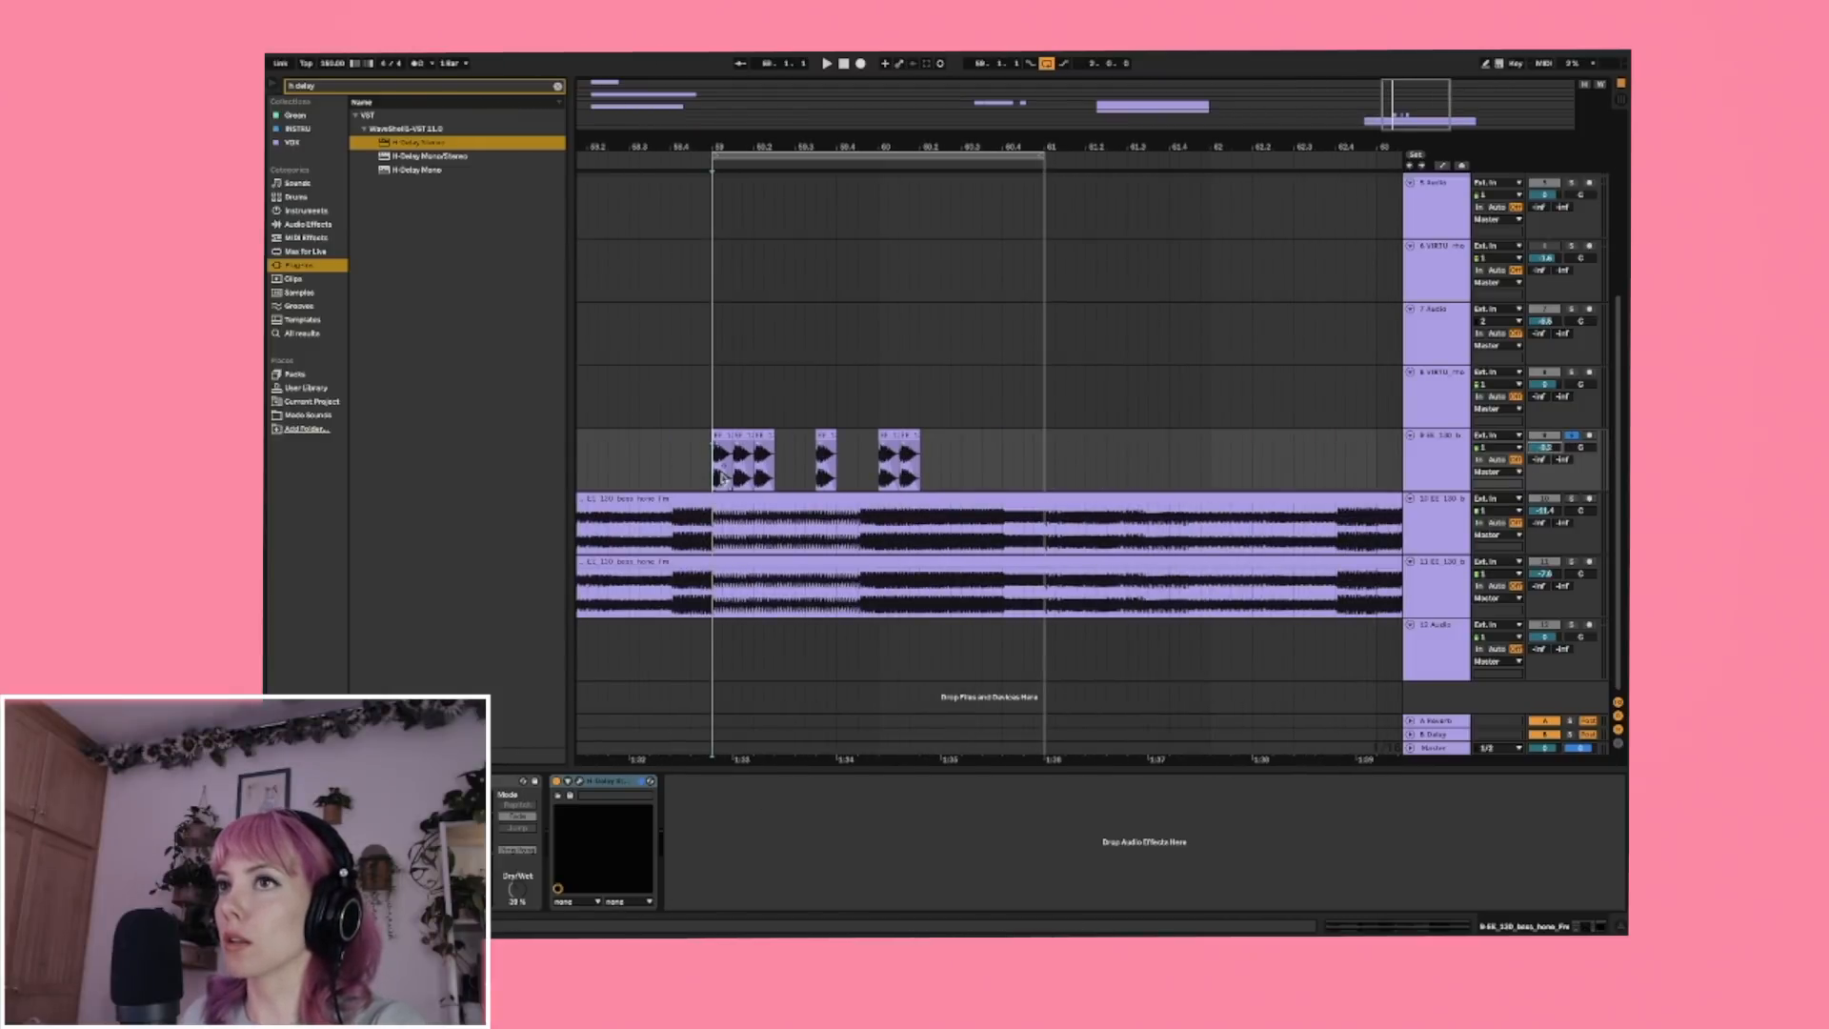
key(space)
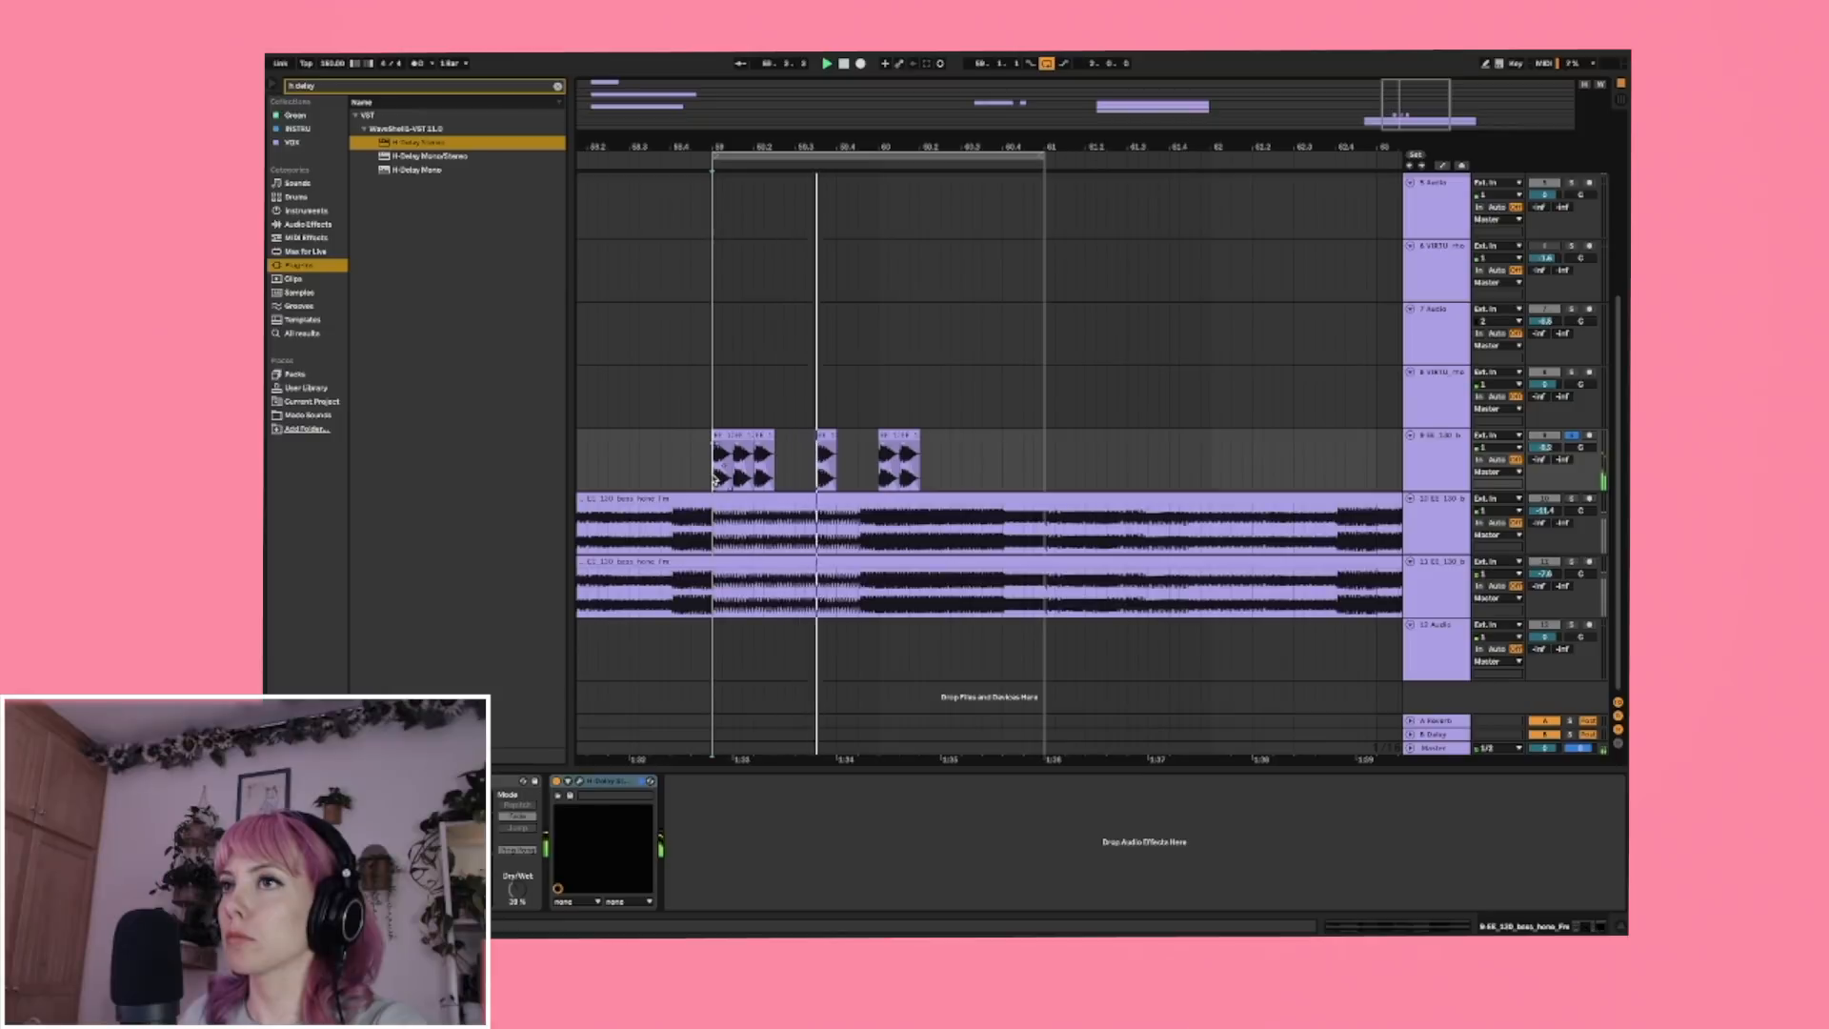